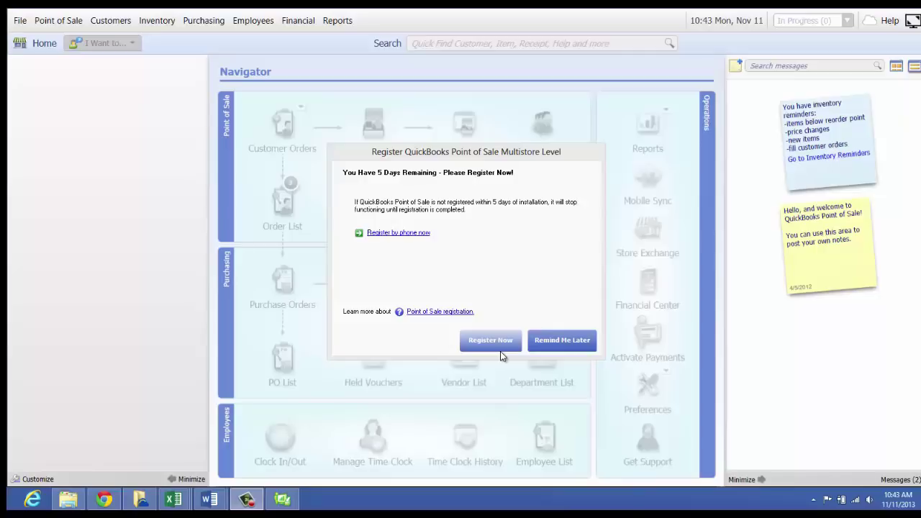
Start online registration from the five-days-remaining reminder with Register Now
{"action": "left_click", "coordinate": [498, 341]}
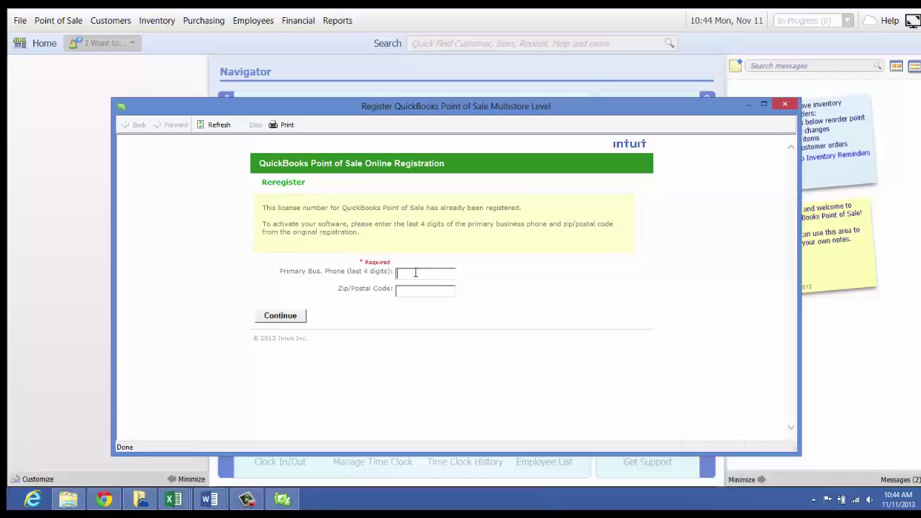
Submit the business phone's last four digits and the store's ZIP code for reregistration
{"action": "left_click", "coordinate": [408, 291]}
{"action": "type", "text": "4"}
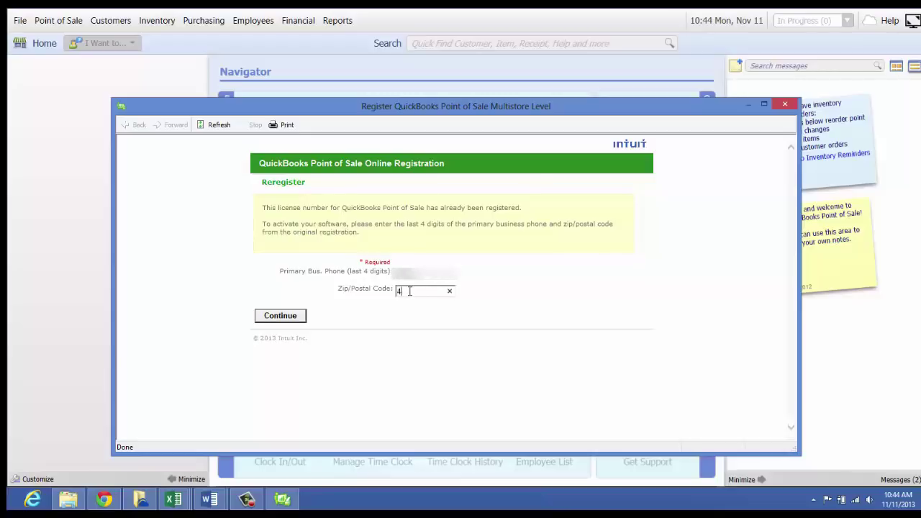
{"action": "type", "text": "9721"}
{"action": "left_click", "coordinate": [286, 319]}
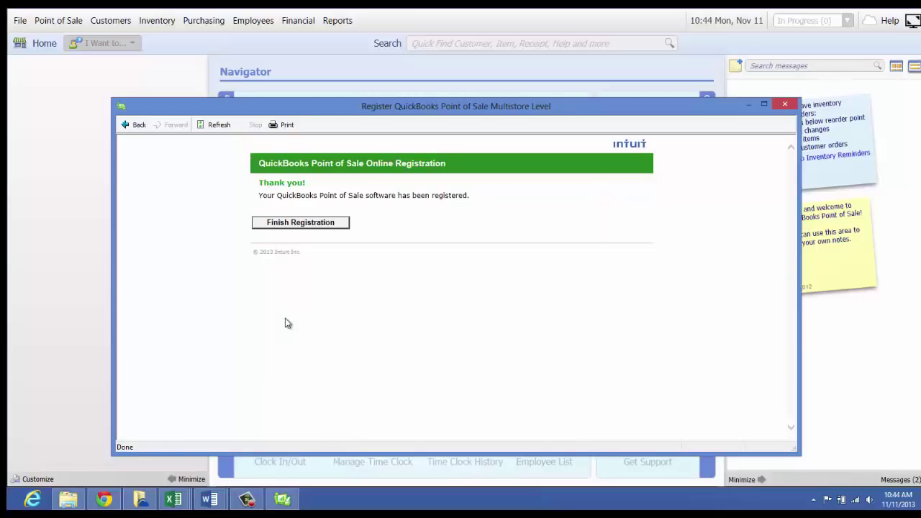
Finish registration and dismiss the Thank You for Registering confirmation
{"action": "left_click", "coordinate": [300, 222]}
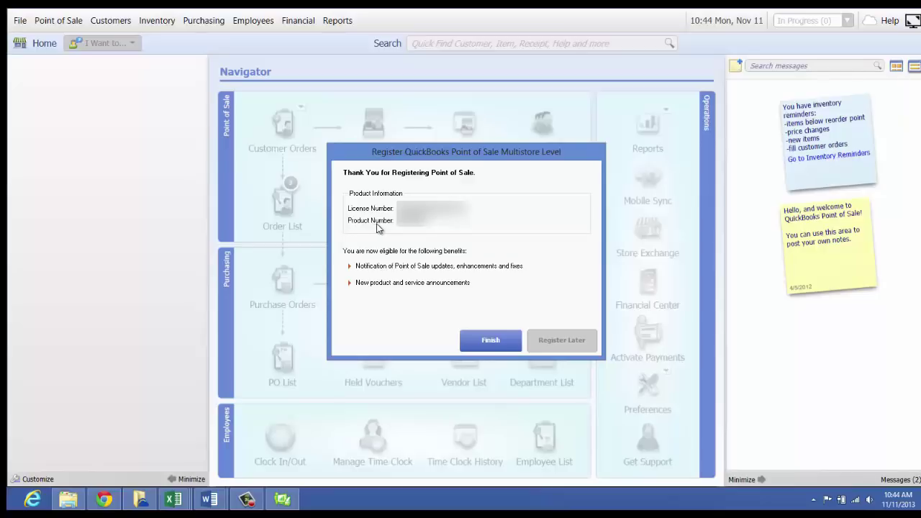
{"action": "left_click", "coordinate": [493, 339]}
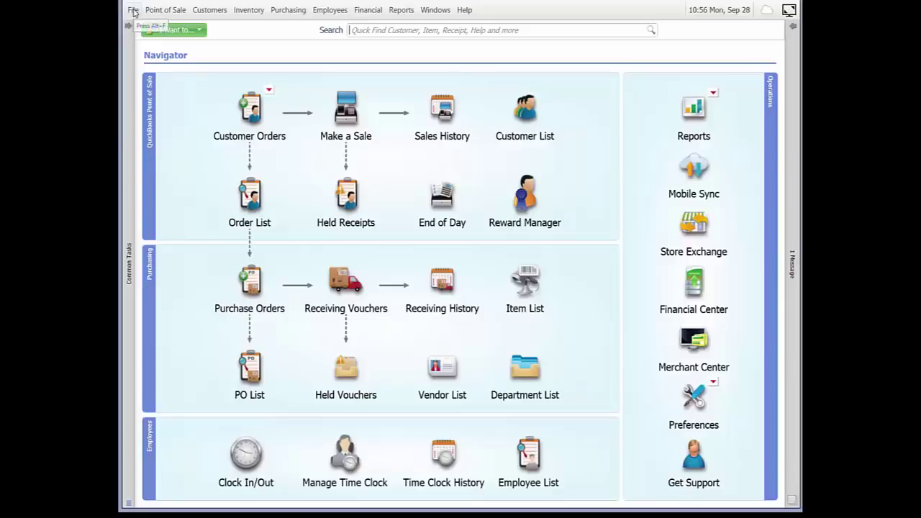
Choose Create new company under Company Operations with Multi-User Mode left off
{"action": "left_click", "coordinate": [133, 10]}
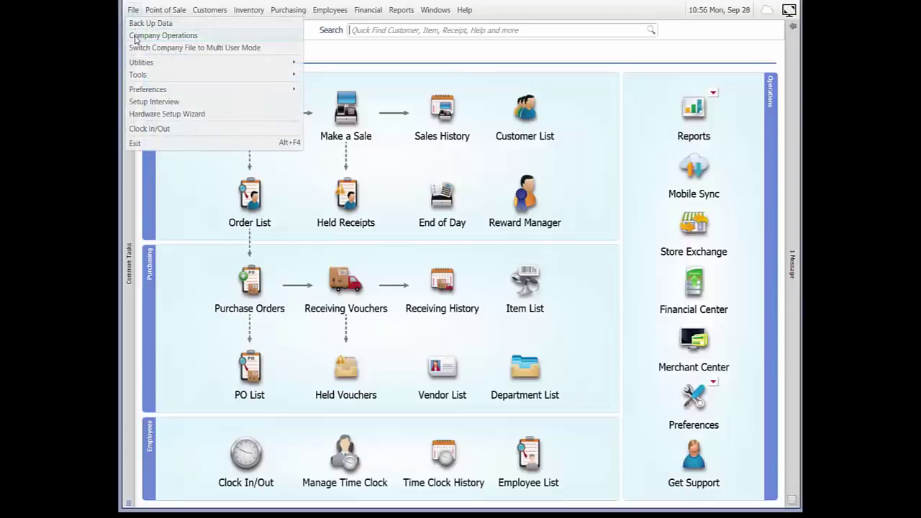
{"action": "left_click", "coordinate": [136, 38]}
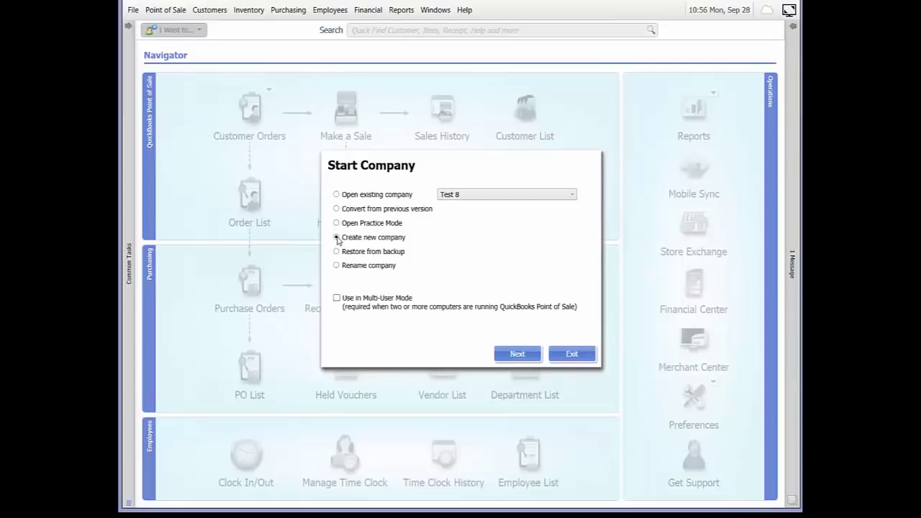
{"action": "left_click", "coordinate": [337, 238]}
{"action": "left_click", "coordinate": [337, 298]}
{"action": "left_click", "coordinate": [337, 298]}
{"action": "left_click", "coordinate": [513, 357]}
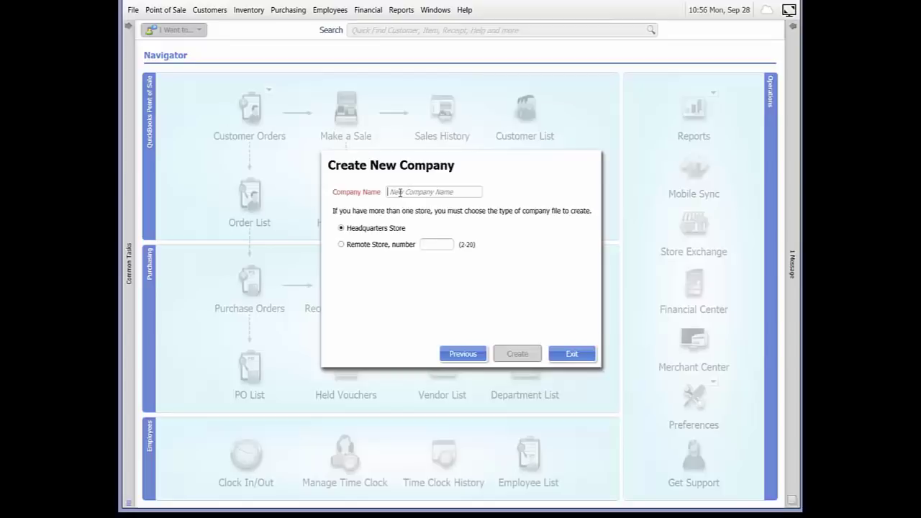
Create the company 'Carl's Computer Shop' as the Headquarters Store
{"action": "type", "text": "Carl's Computer Shop"}
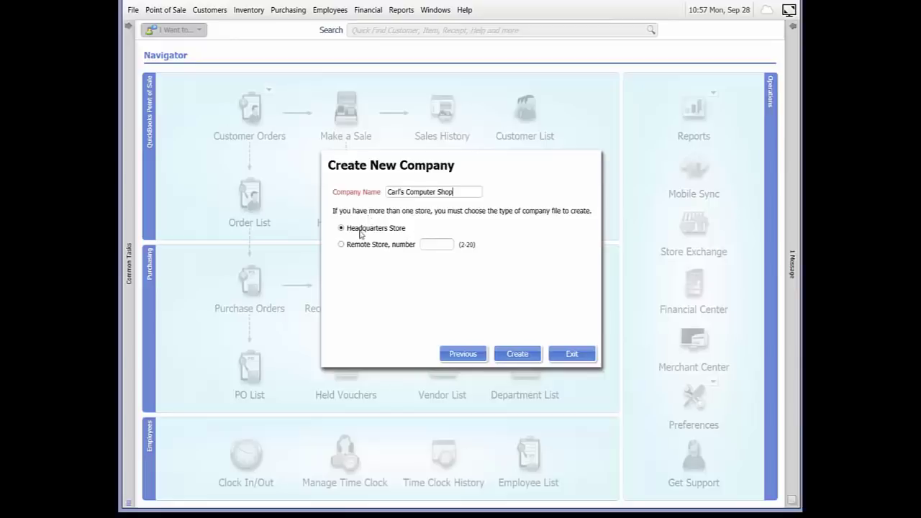
{"action": "left_click", "coordinate": [342, 245]}
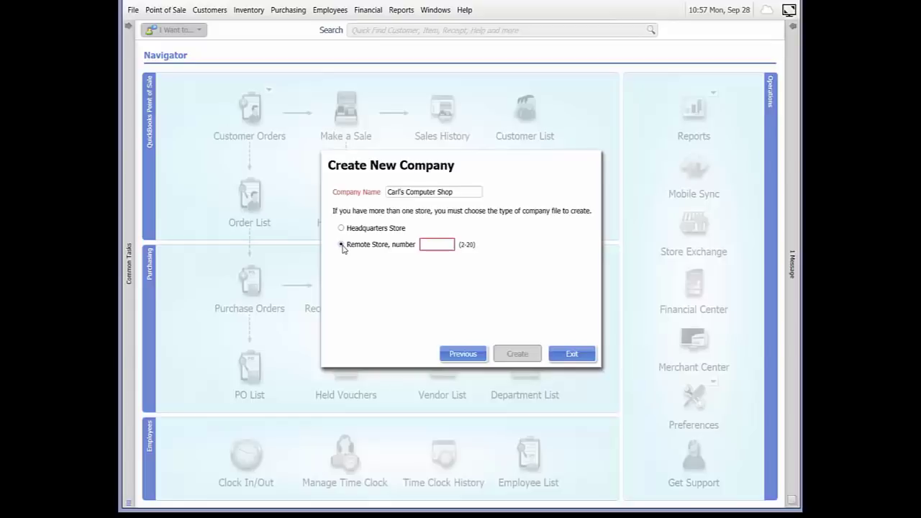
{"action": "left_click", "coordinate": [341, 228]}
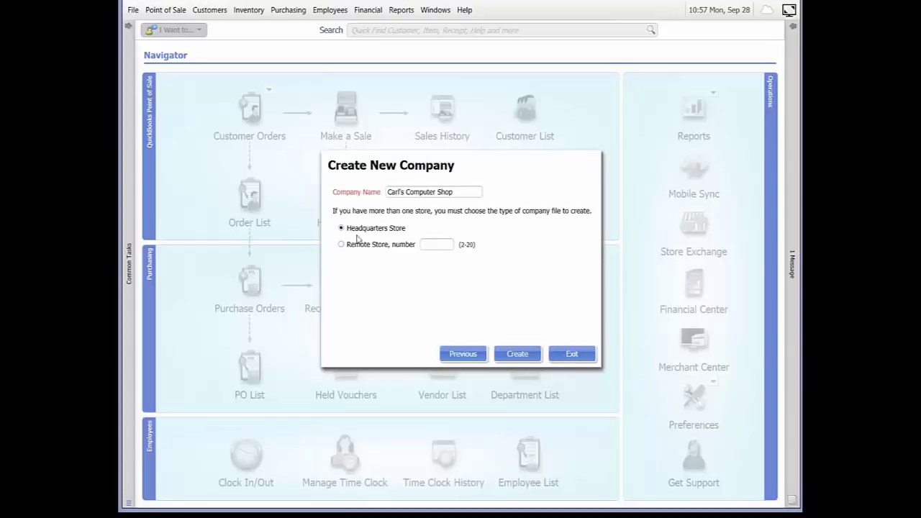
{"action": "left_click", "coordinate": [515, 354]}
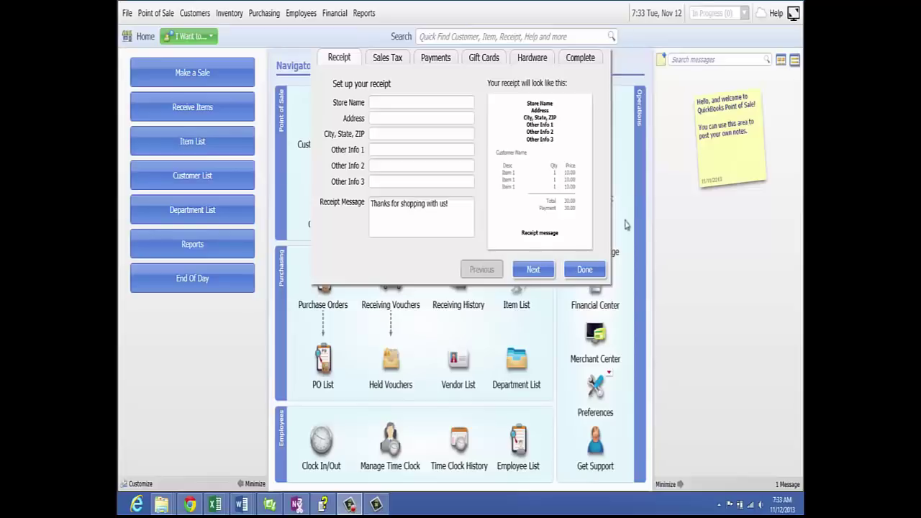
Close the receipt setup with Done, leaving store details blank
{"action": "left_click", "coordinate": [583, 270]}
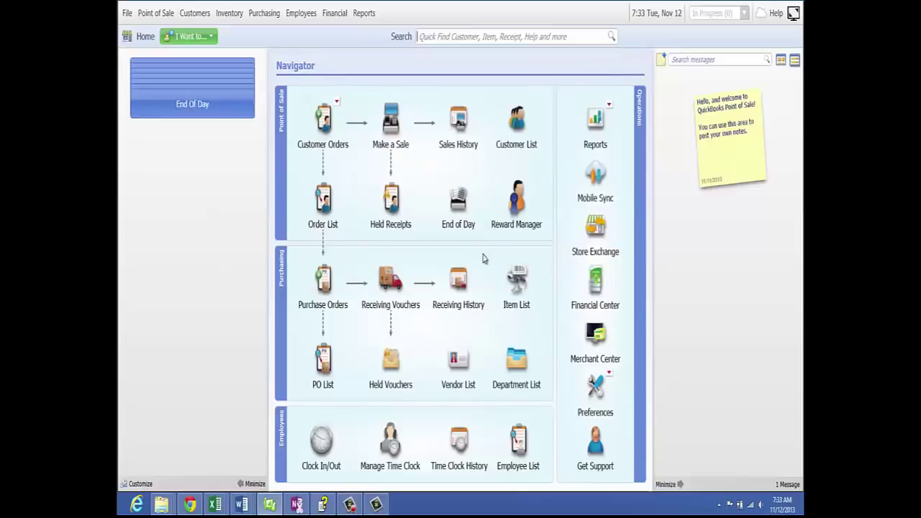
{"action": "left_click", "coordinate": [127, 13]}
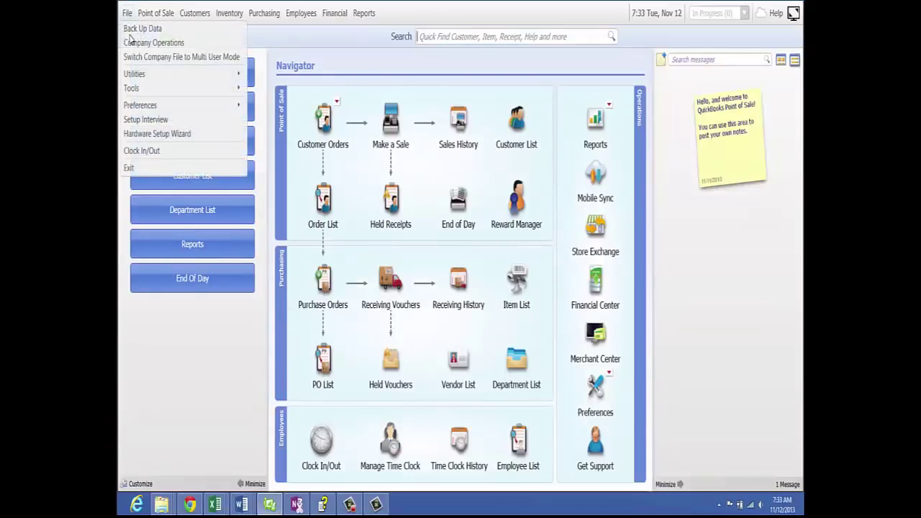
Reopen the Setup Interview from the File menu at the Receipt step
{"action": "left_click", "coordinate": [150, 120]}
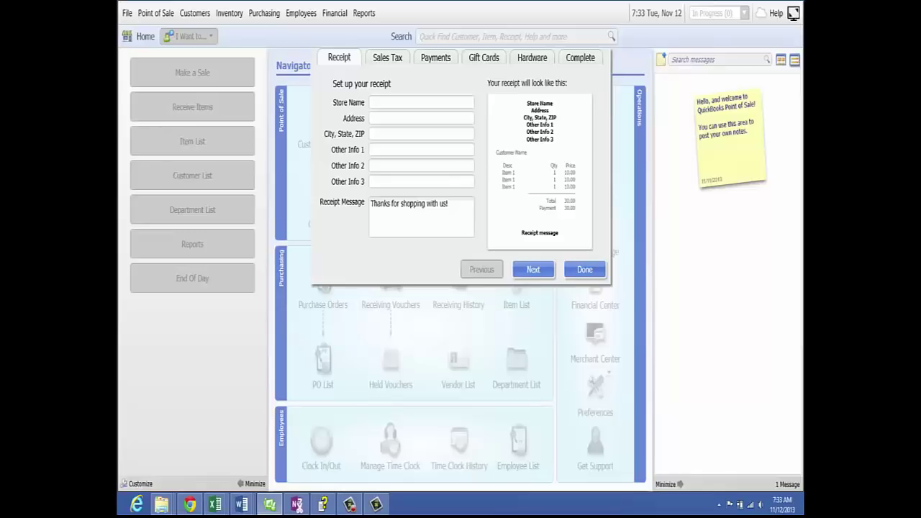
Enter store name 'Al's Sports Hut', the street address, city/state/ZIP and store phone number
{"action": "left_click", "coordinate": [374, 103]}
{"action": "type", "text": "Al's Sports Hut"}
{"action": "key", "text": "Tab"}
{"action": "type", "text": "123 Anywh"}
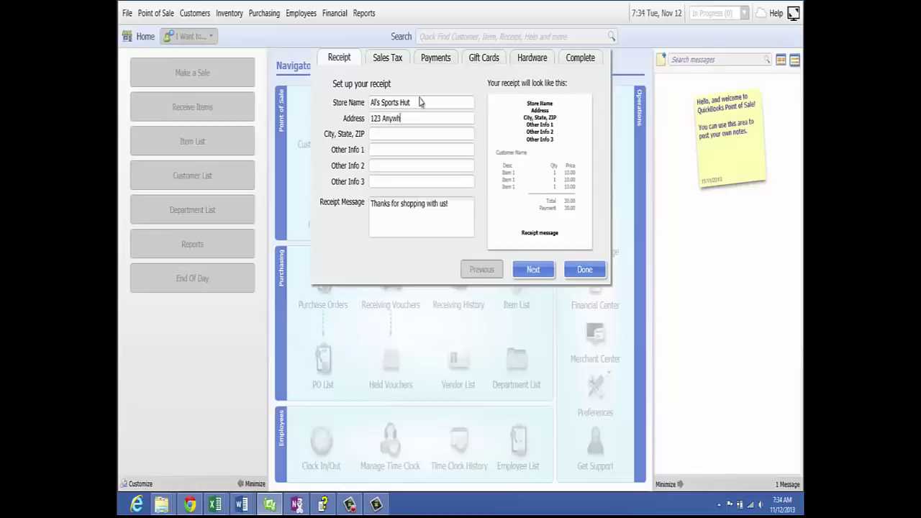
{"action": "type", "text": "ere Lane"}
{"action": "type", "text": "AnyC"}
{"action": "type", "text": "ity, M"}
{"action": "type", "text": "I"}
{"action": "type", "text": " 492"}
{"action": "type", "text": "31"}
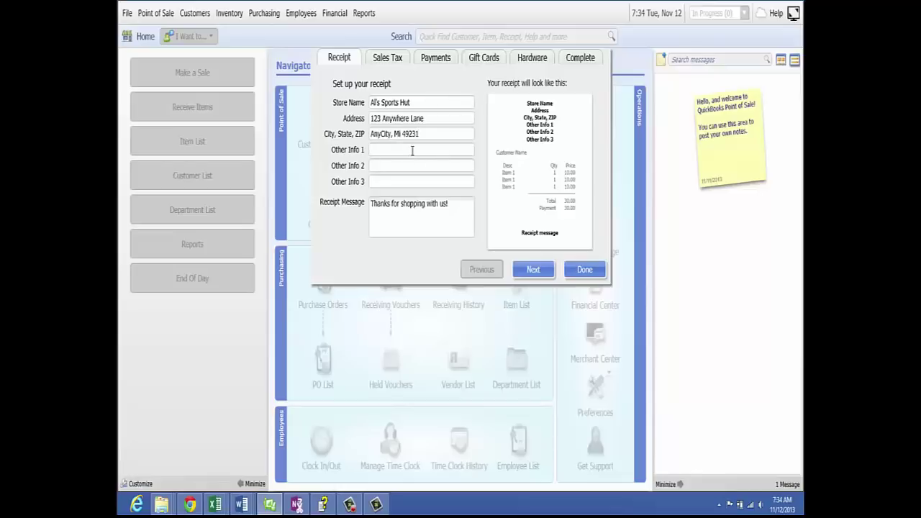
{"action": "key", "text": "Tab"}
{"action": "triple_click", "coordinate": [457, 205]}
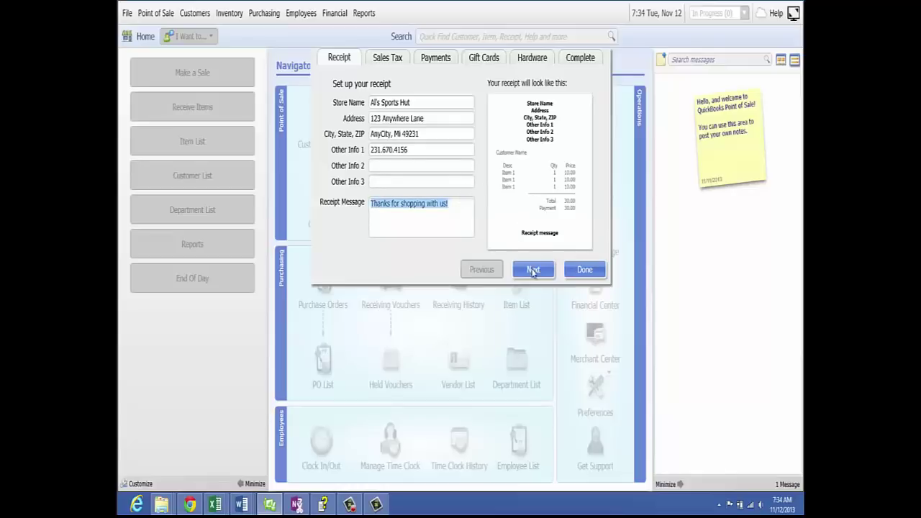
Set the sales tax rate to 6% with tax agency 'State of Michigan'
{"action": "left_click", "coordinate": [542, 273]}
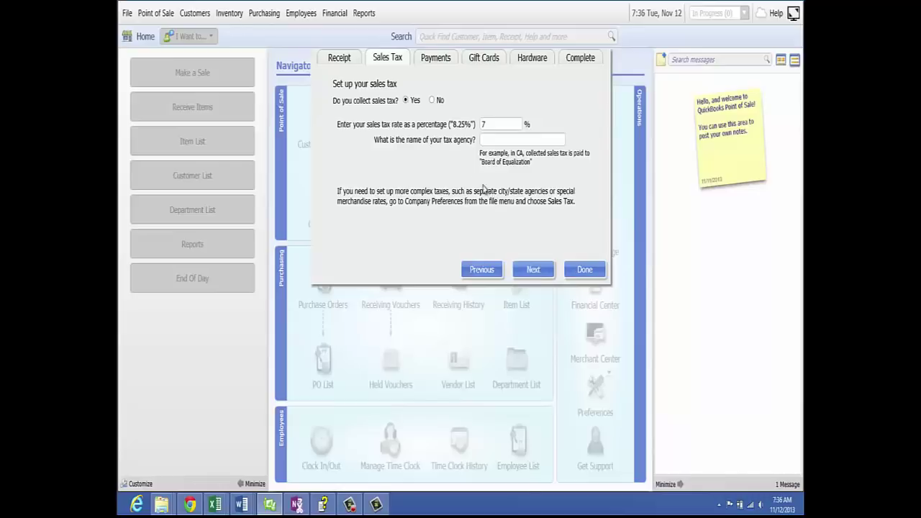
{"action": "double_click", "coordinate": [490, 123]}
{"action": "type", "text": "6"}
{"action": "left_click", "coordinate": [493, 140]}
{"action": "type", "text": "State of Michigan"}
{"action": "left_click", "coordinate": [534, 270]}
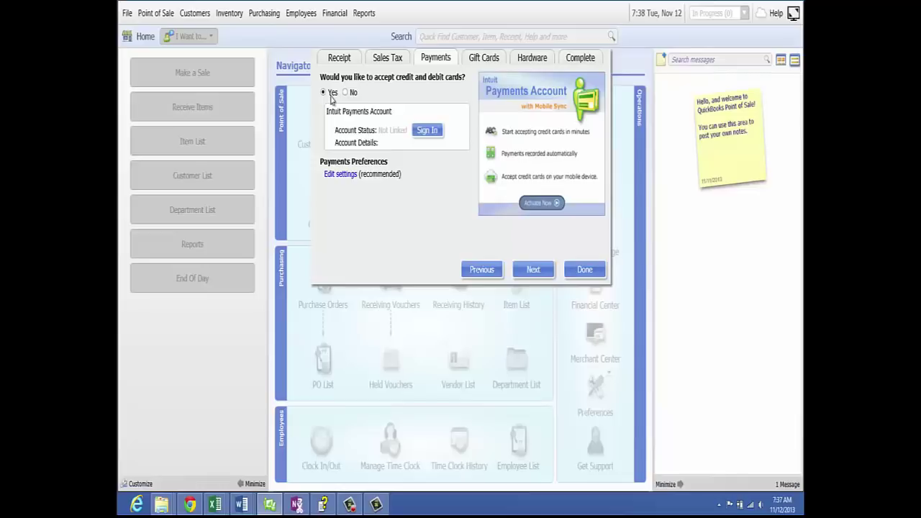
{"action": "left_click", "coordinate": [427, 131]}
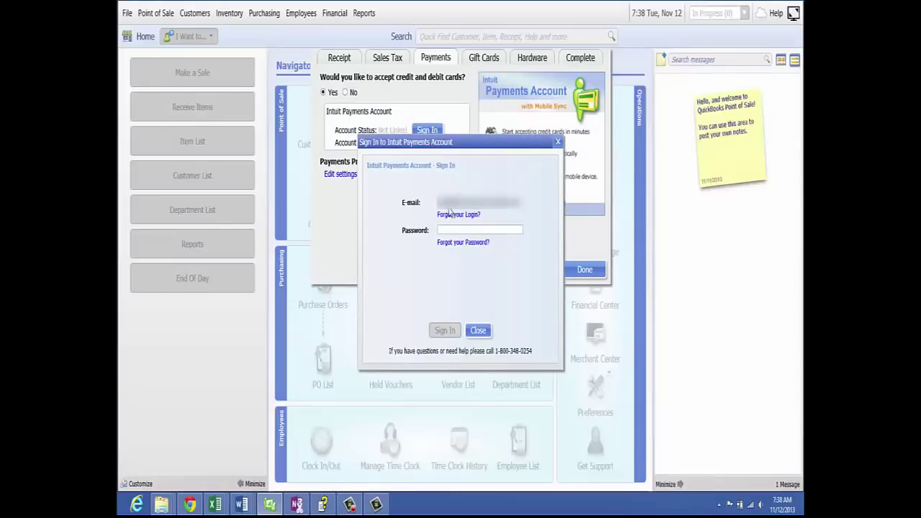
{"action": "left_click", "coordinate": [444, 231]}
{"action": "type", "text": "*********"}
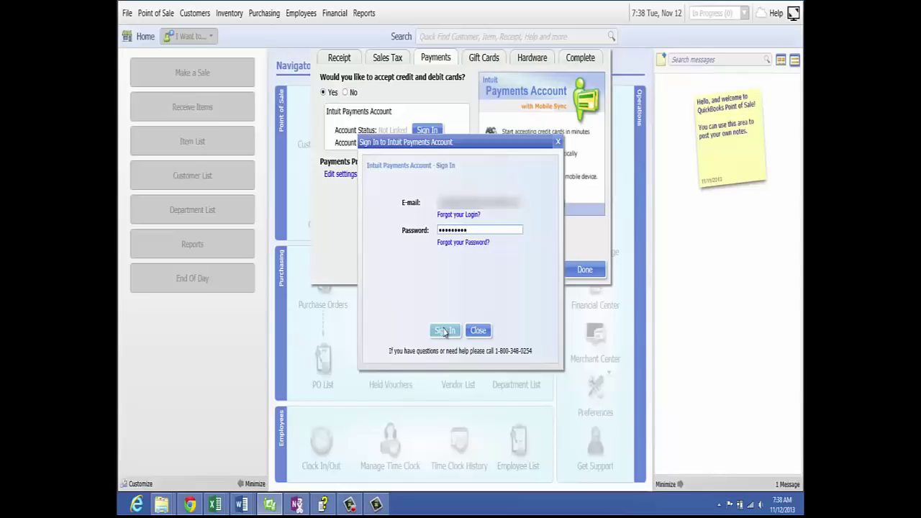
{"action": "left_click", "coordinate": [444, 331]}
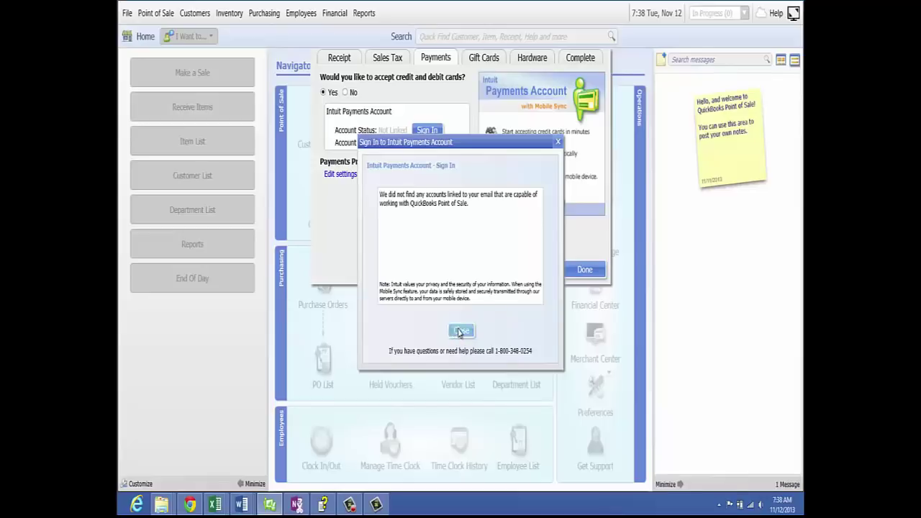
{"action": "left_click", "coordinate": [462, 331]}
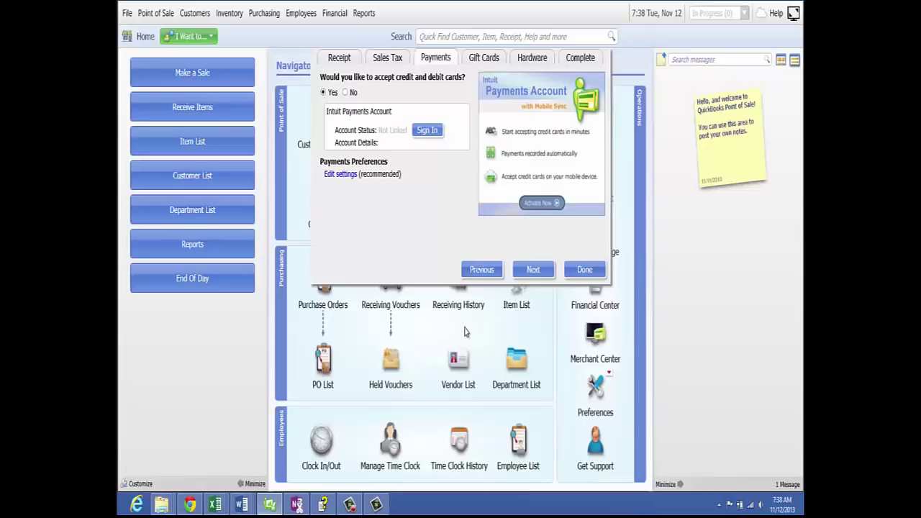
Review the Payments Preferences settings, then continue to the Gift Cards step
{"action": "left_click", "coordinate": [341, 175]}
{"action": "left_click", "coordinate": [532, 269]}
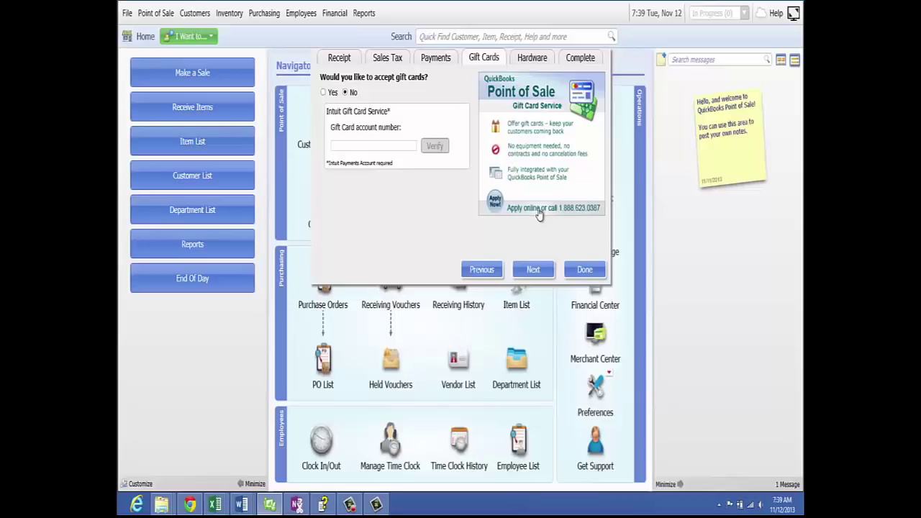
Move from the Gift Cards page to the Hardware page, which lists printers and devices
{"action": "left_click", "coordinate": [536, 273]}
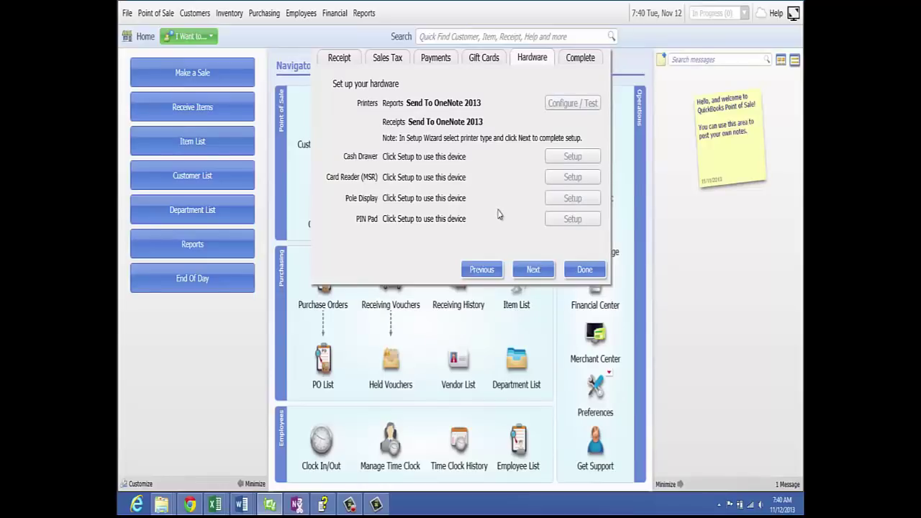
Start Cash Drawer setup and accept the 40-Column Printer Required notice
{"action": "left_click", "coordinate": [573, 157]}
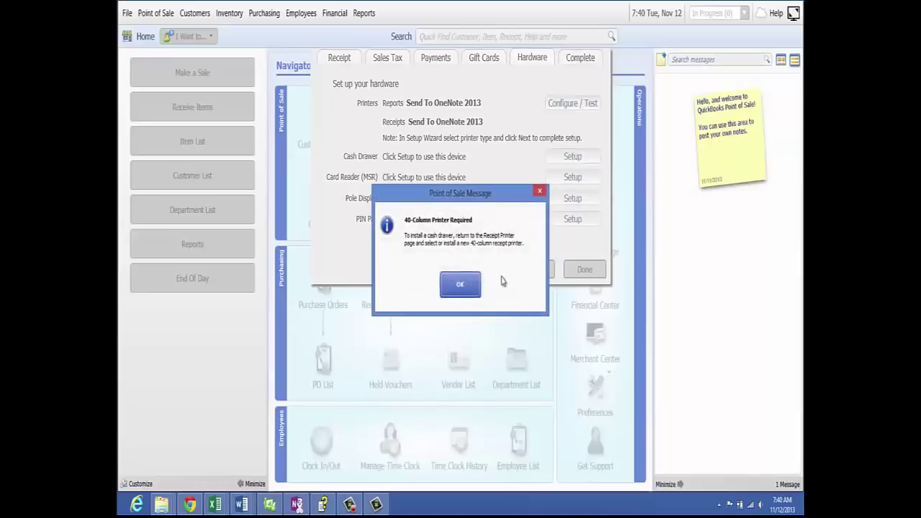
{"action": "left_click", "coordinate": [459, 285]}
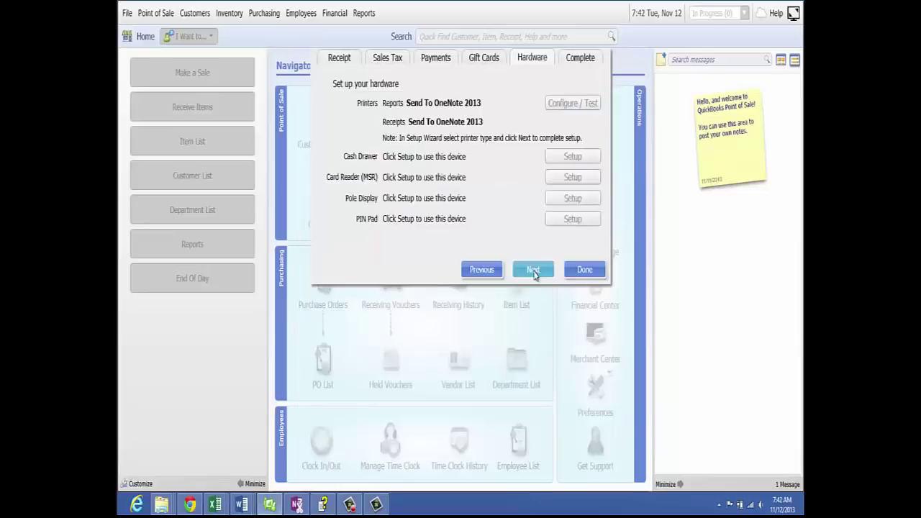
Finish the Hardware Setup Wizard at Setup Complete and return to the Home Navigator
{"action": "left_click", "coordinate": [532, 269]}
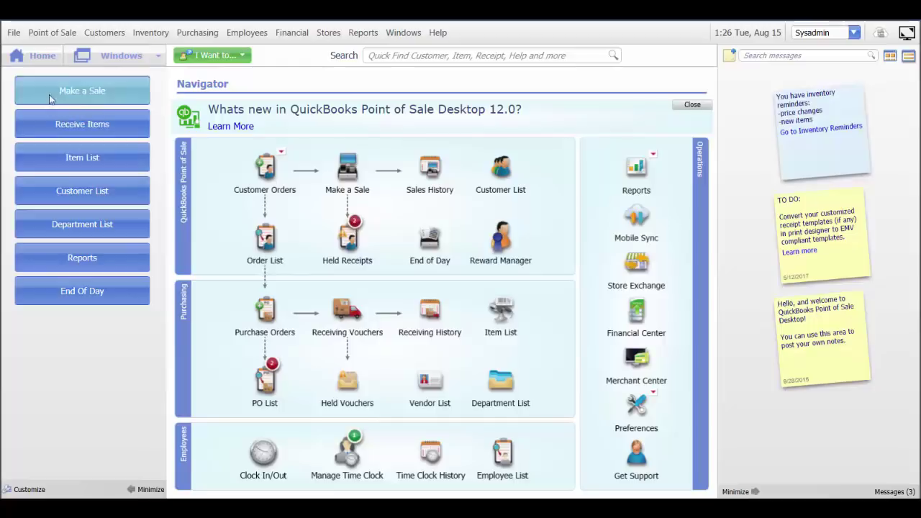
Open the Company Preferences window from File > Preferences > Company
{"action": "left_click", "coordinate": [12, 33]}
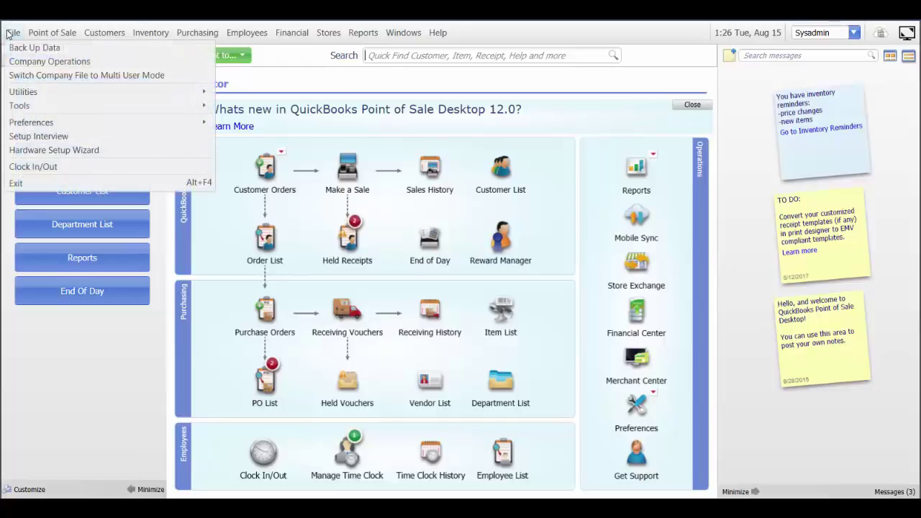
{"action": "mouse_move", "coordinate": [16, 124]}
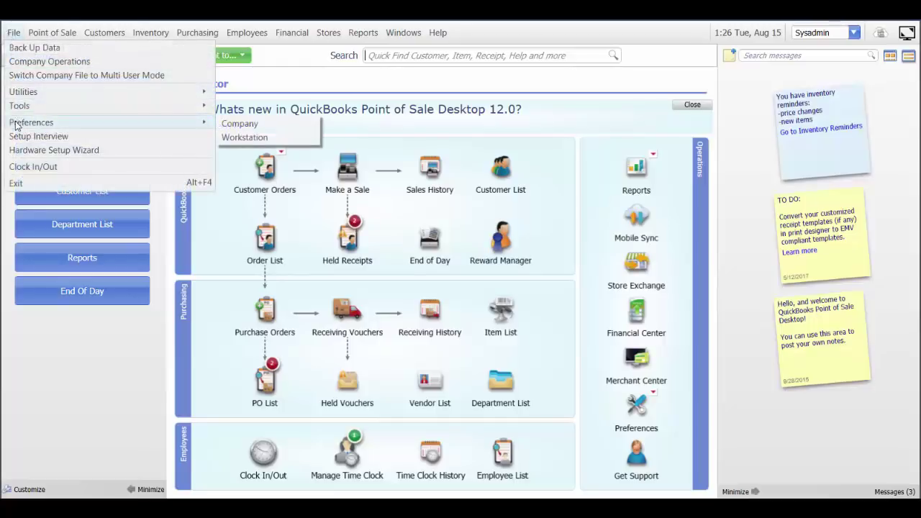
{"action": "left_click", "coordinate": [286, 128]}
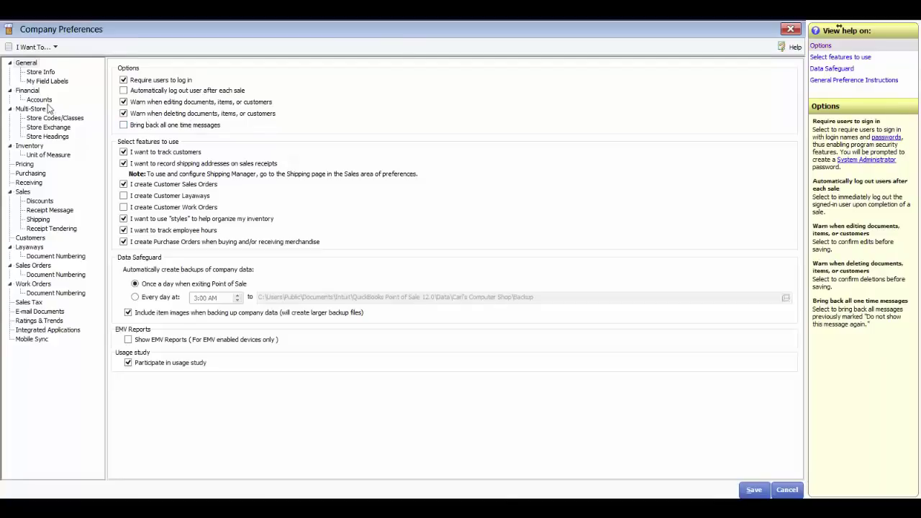
{"action": "left_click", "coordinate": [27, 64]}
Keep usage study participation checked, then view Store Info and My Field Labels
{"action": "left_click", "coordinate": [161, 367]}
{"action": "left_click", "coordinate": [160, 364]}
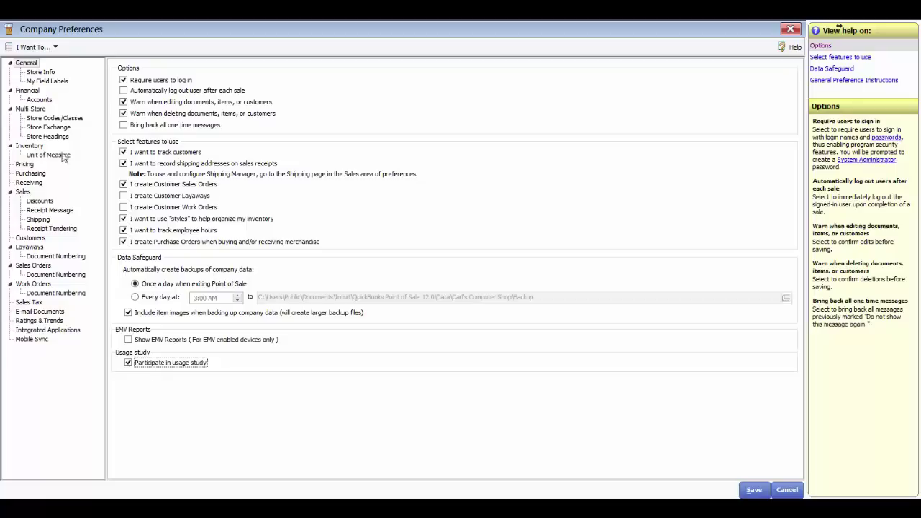
{"action": "left_click", "coordinate": [45, 71]}
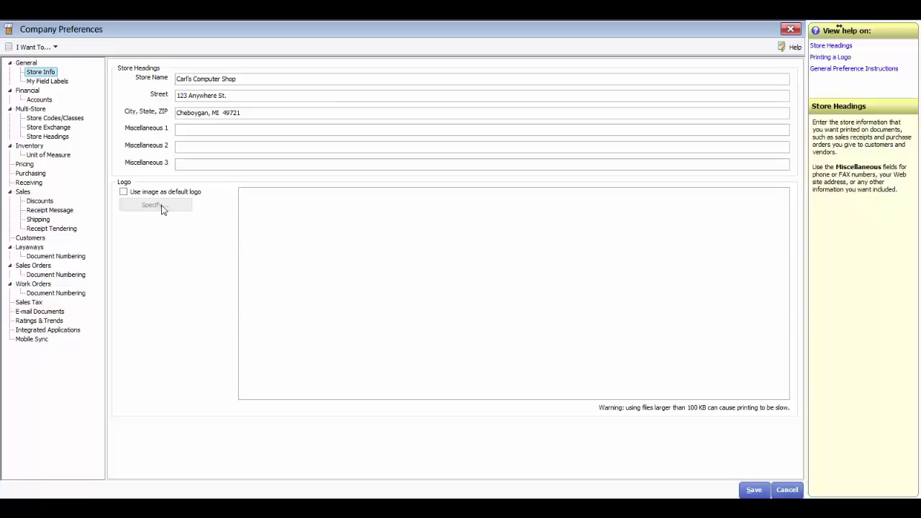
{"action": "left_click", "coordinate": [48, 82]}
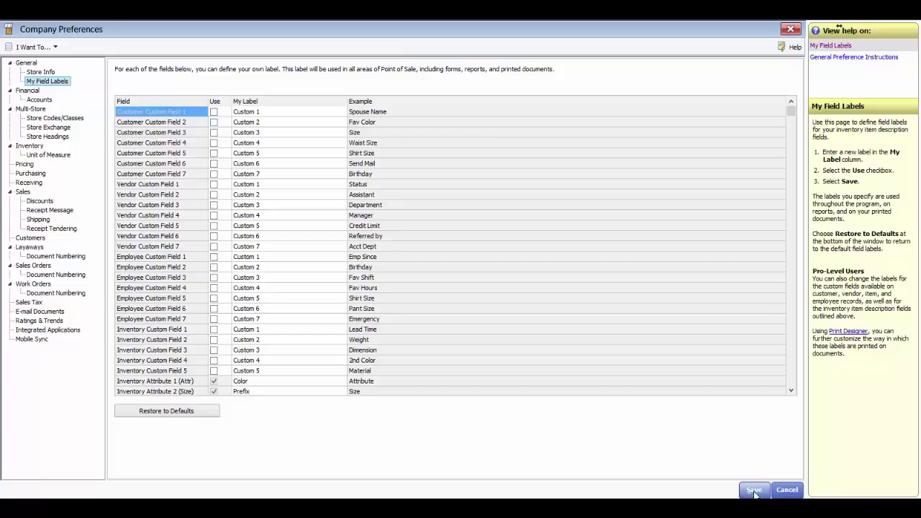
Save Company Preferences, leaving the default Custom field labels unchanged
{"action": "left_click", "coordinate": [754, 490]}
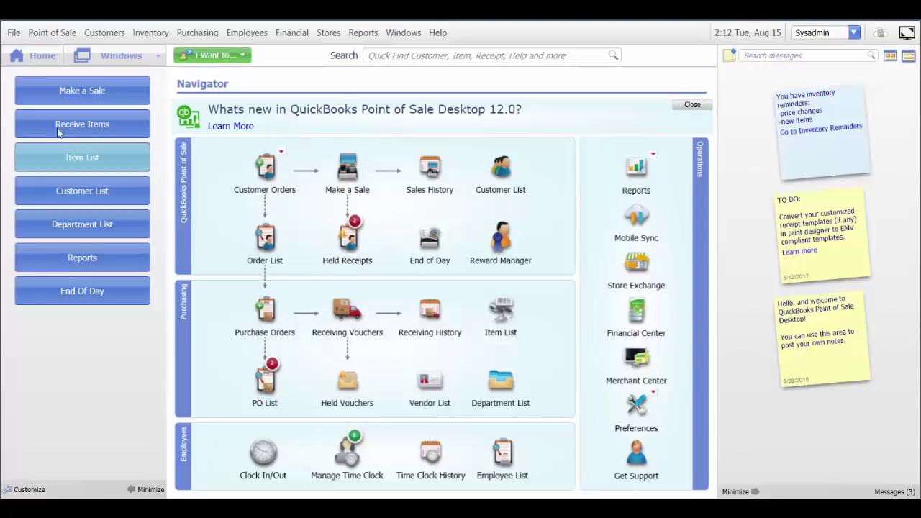
Reopen Company Preferences through File > Preferences > Company and show the Inventory page
{"action": "left_click", "coordinate": [14, 33]}
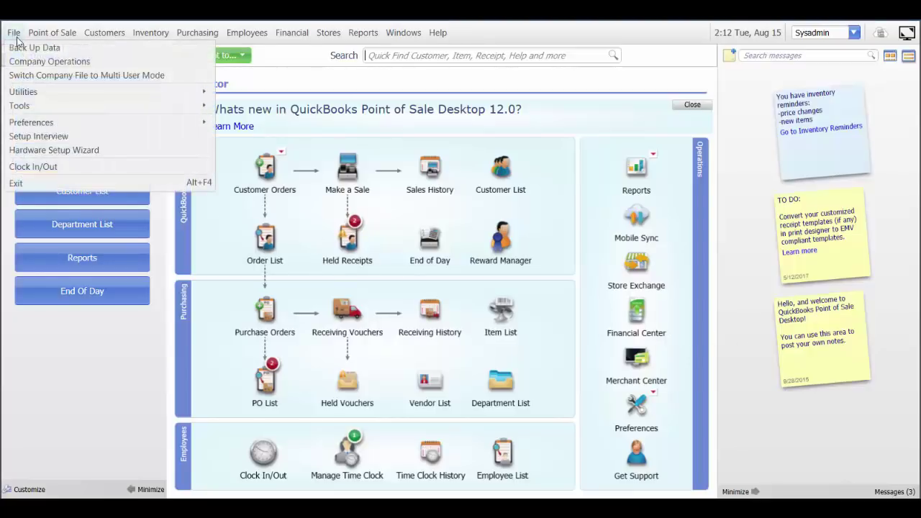
{"action": "mouse_move", "coordinate": [28, 124]}
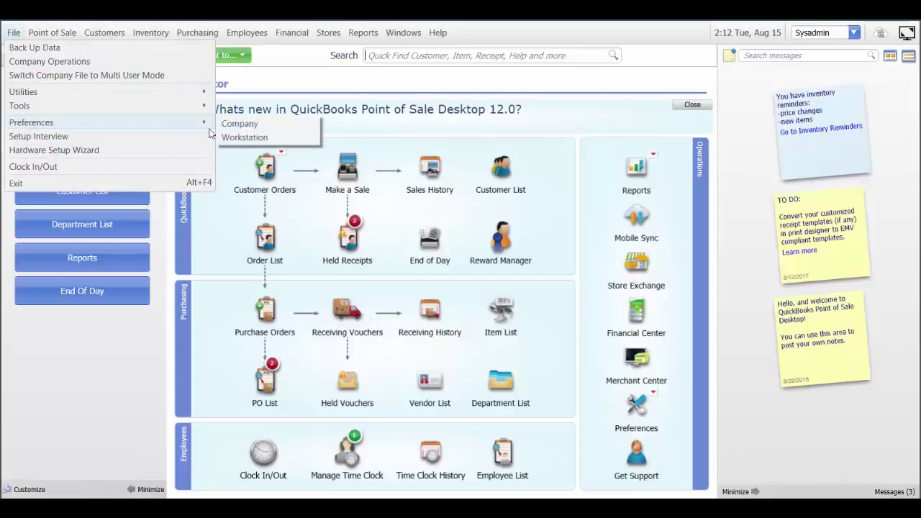
{"action": "left_click", "coordinate": [240, 124]}
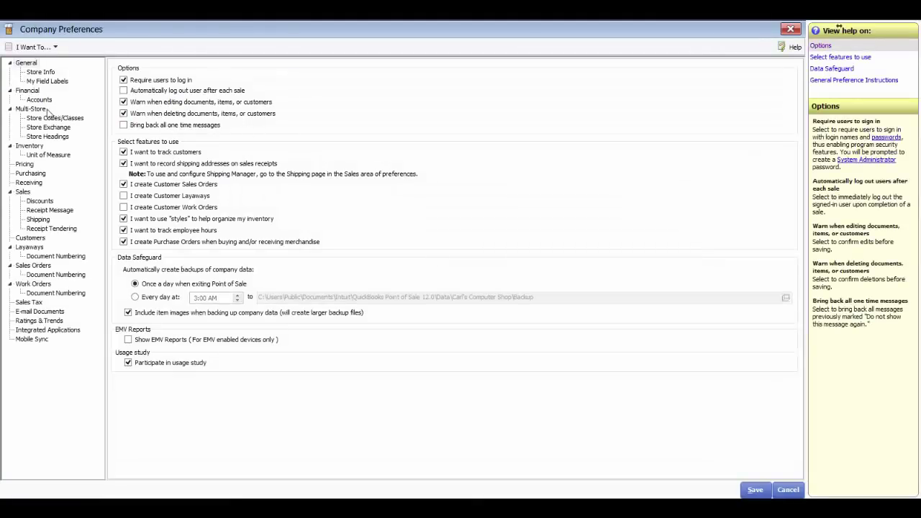
{"action": "left_click", "coordinate": [30, 146]}
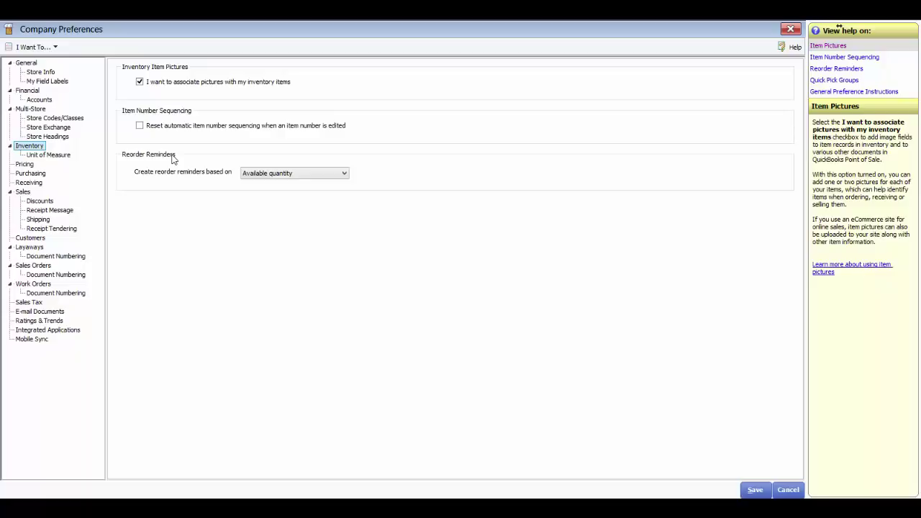
Check the Reorder Reminders basis choices, then show the Unit of Measure preferences
{"action": "left_click", "coordinate": [344, 175]}
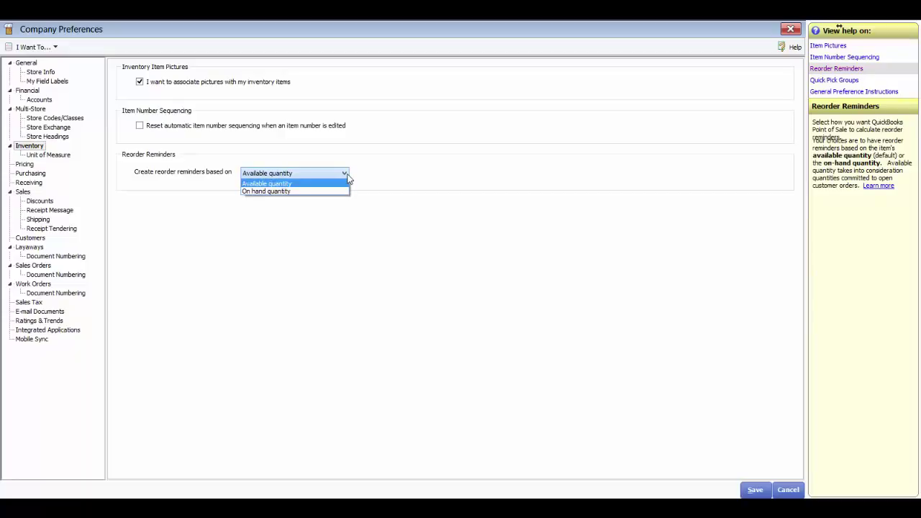
{"action": "left_click", "coordinate": [49, 156]}
{"action": "left_click", "coordinate": [48, 156]}
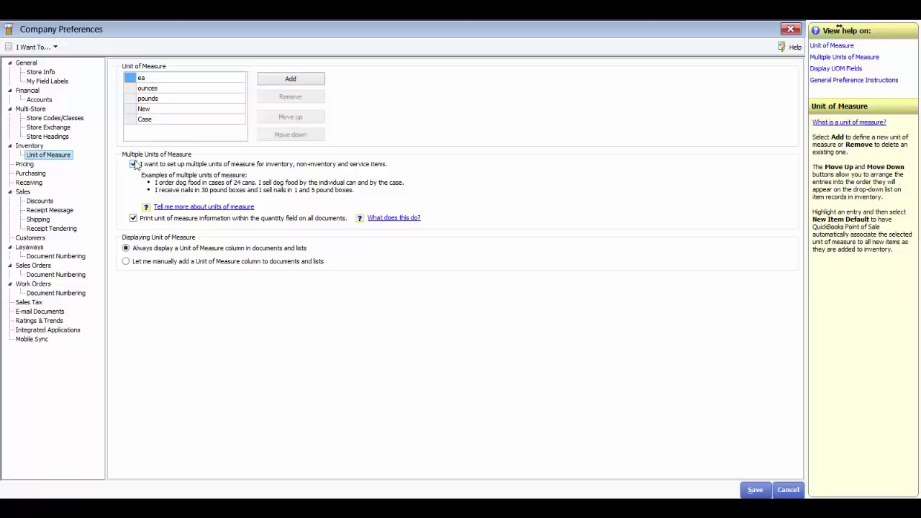
Turn on 'I want to set up multiple units of measure' and save the preferences
{"action": "left_click", "coordinate": [134, 166]}
{"action": "left_click", "coordinate": [755, 491]}
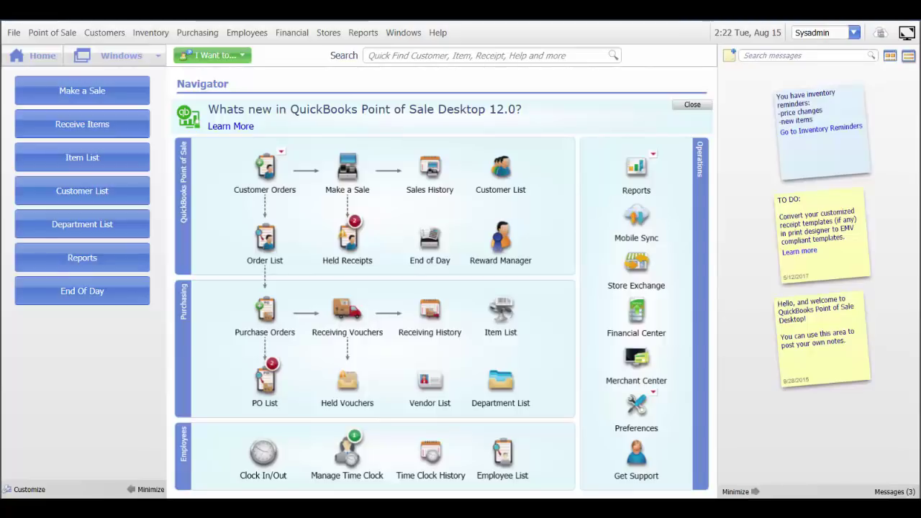
Reopen Company Preferences from File > Preferences > Company at the Pricing page
{"action": "left_click", "coordinate": [14, 33]}
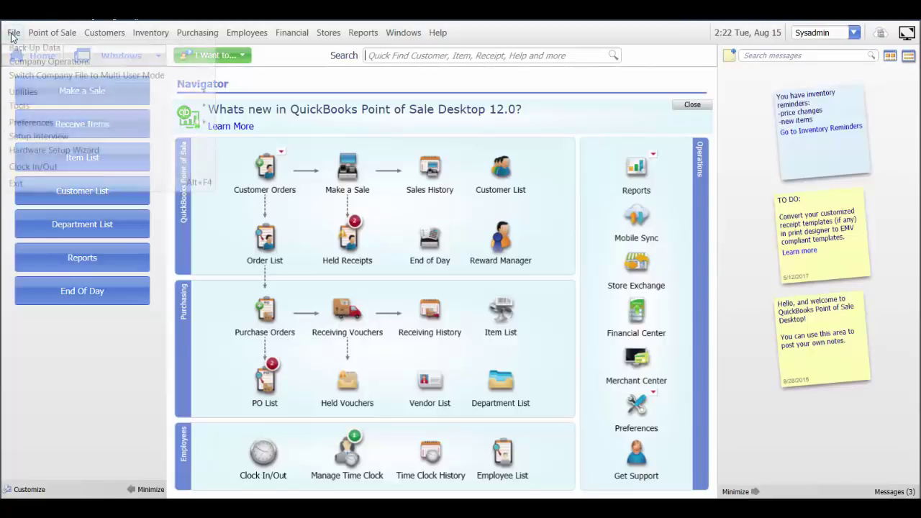
{"action": "mouse_move", "coordinate": [28, 124]}
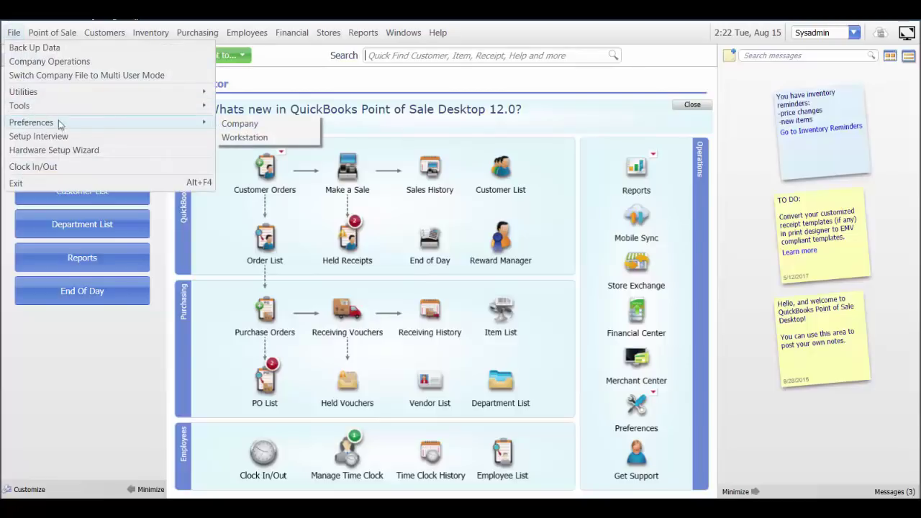
{"action": "left_click", "coordinate": [241, 125]}
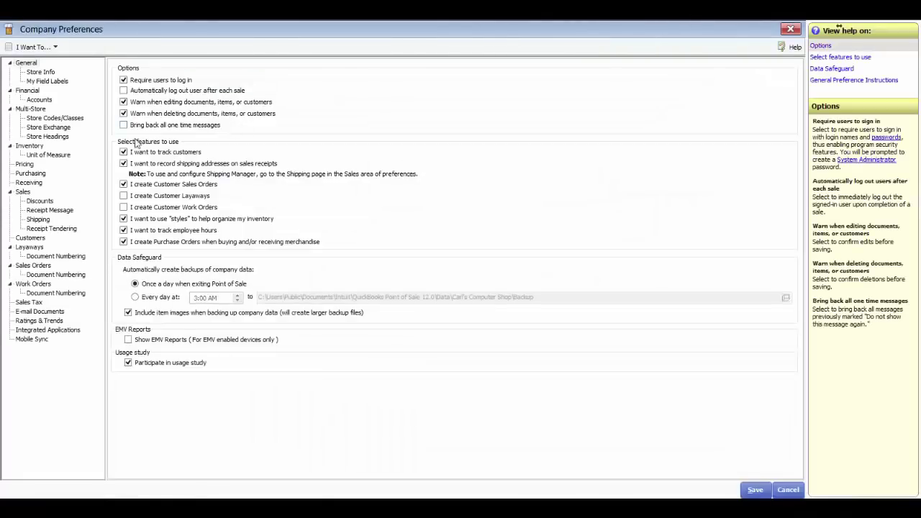
{"action": "left_click", "coordinate": [25, 165]}
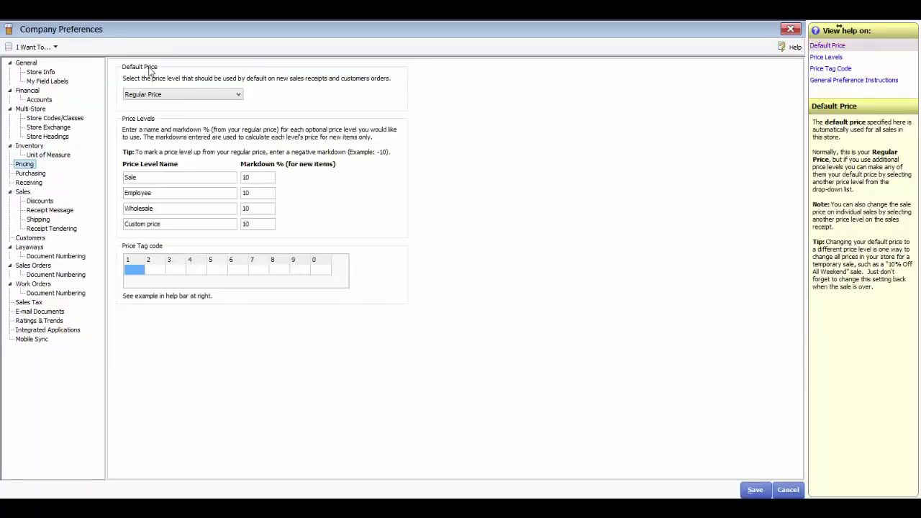
Keep Regular Price as the default price level and save the pricing preferences
{"action": "left_click", "coordinate": [239, 95]}
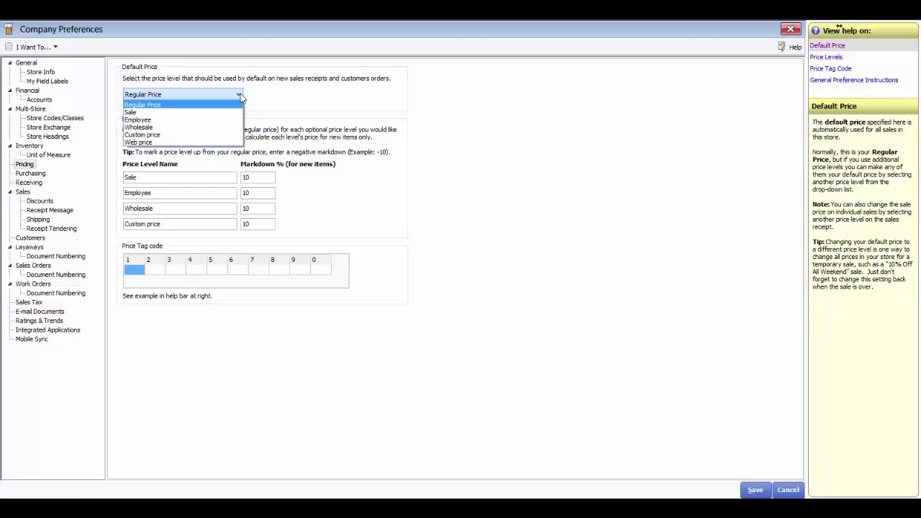
{"action": "left_click", "coordinate": [240, 98]}
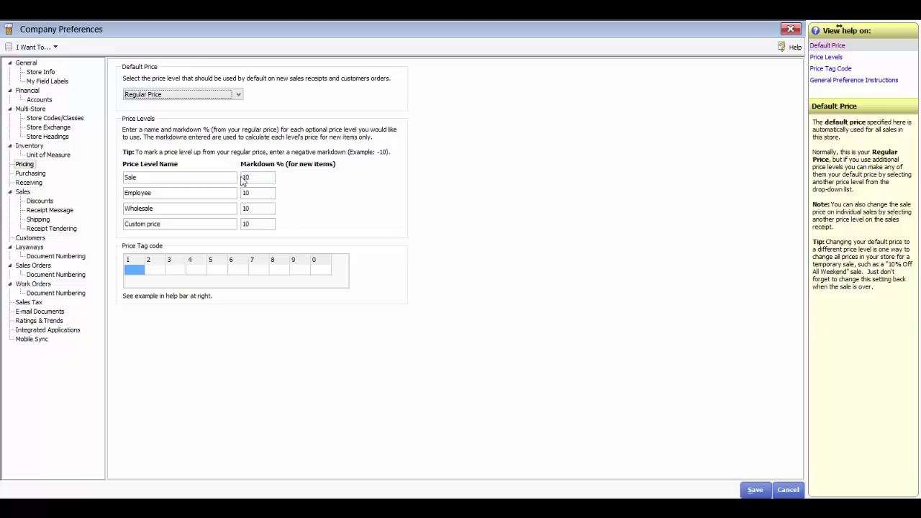
{"action": "left_click", "coordinate": [243, 177]}
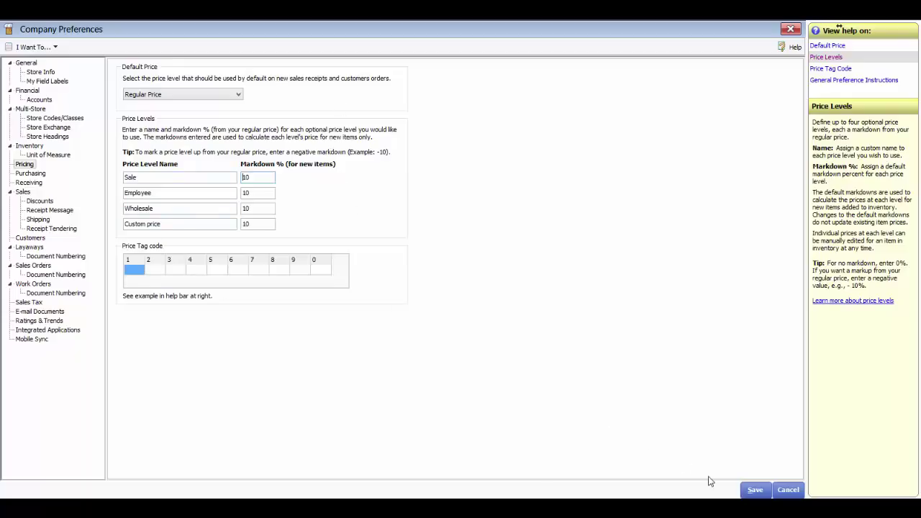
{"action": "left_click", "coordinate": [748, 493]}
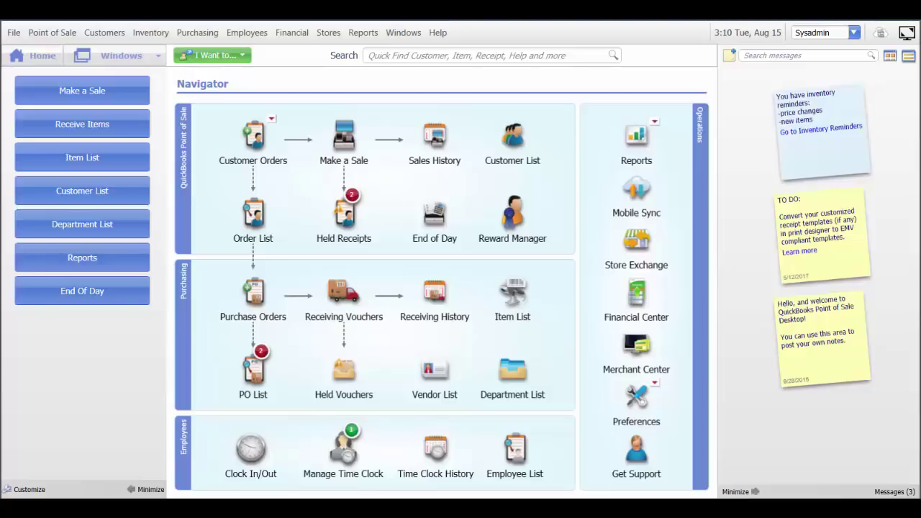
Reopen Company Preferences from File > Preferences > Company at the Purchasing page
{"action": "left_click", "coordinate": [15, 36]}
{"action": "mouse_move", "coordinate": [28, 124]}
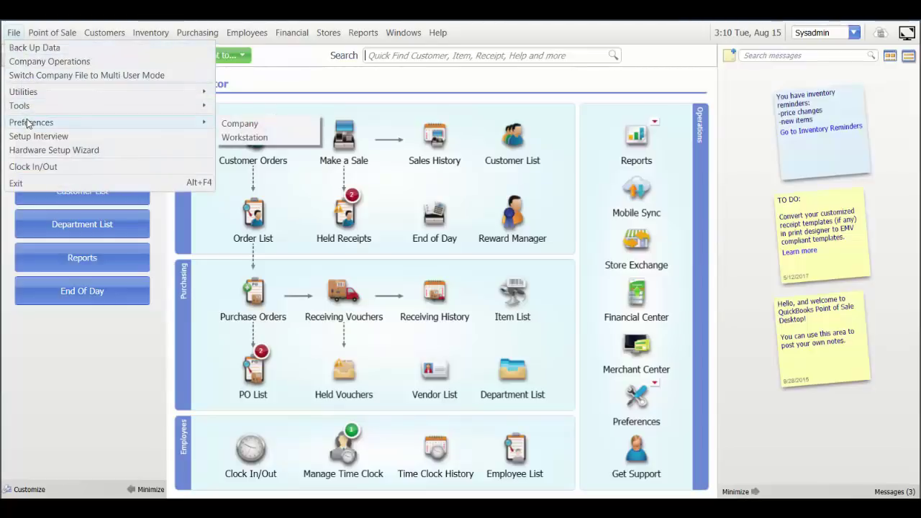
{"action": "left_click", "coordinate": [229, 125]}
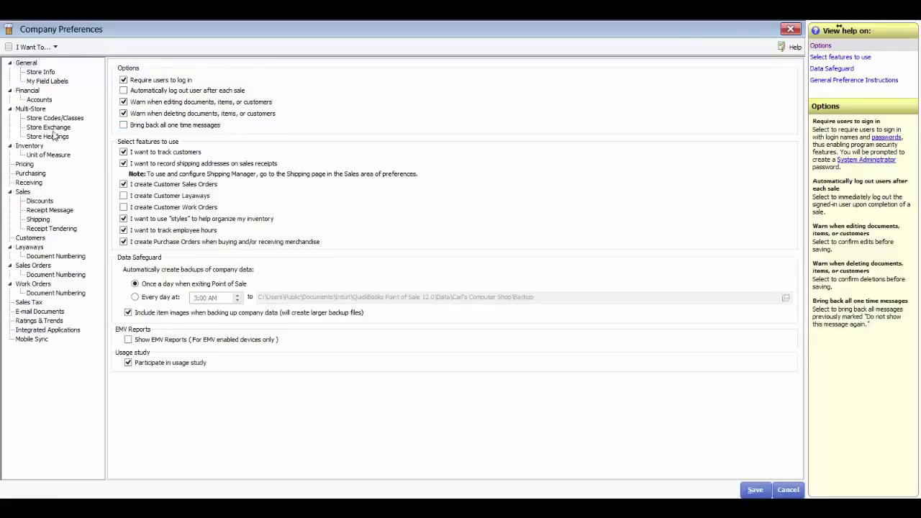
{"action": "left_click", "coordinate": [31, 173]}
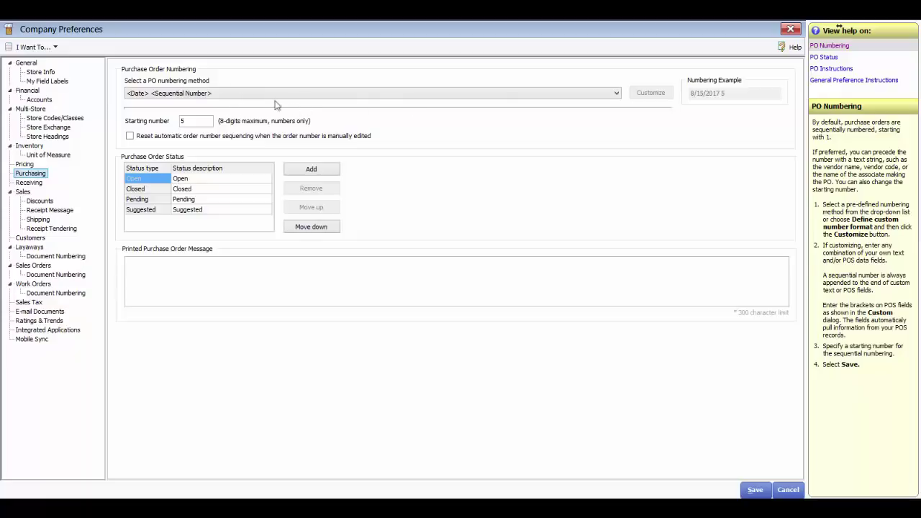
Set PO numbering to <Vendor Code> <Sequential Number> and select the Open status description
{"action": "left_click", "coordinate": [619, 95]}
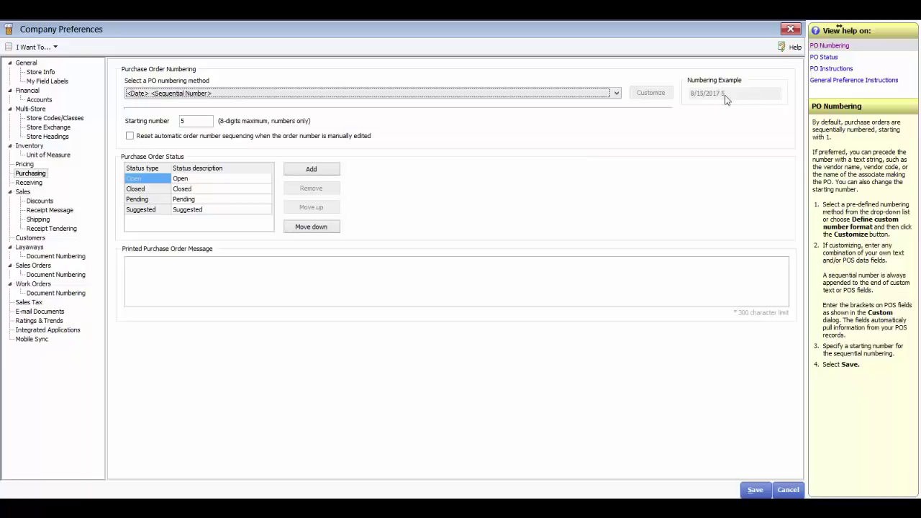
{"action": "left_click", "coordinate": [480, 98]}
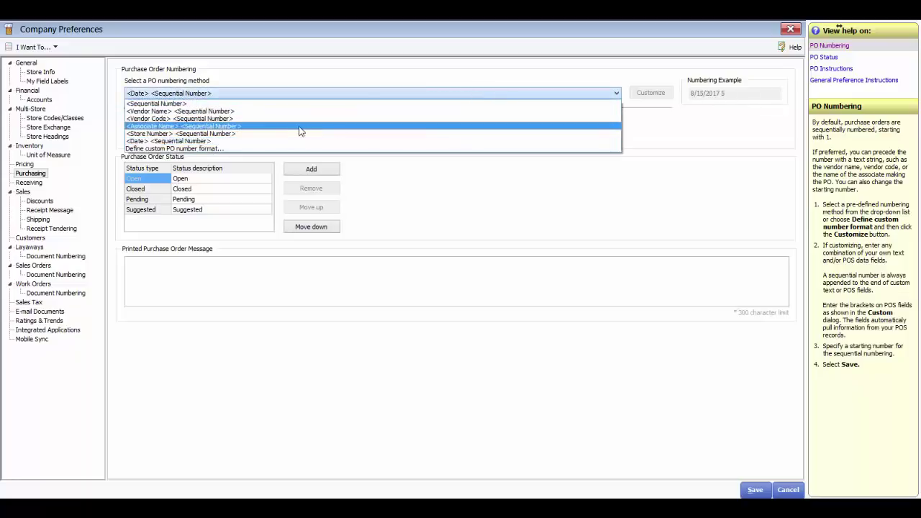
{"action": "left_click", "coordinate": [272, 118]}
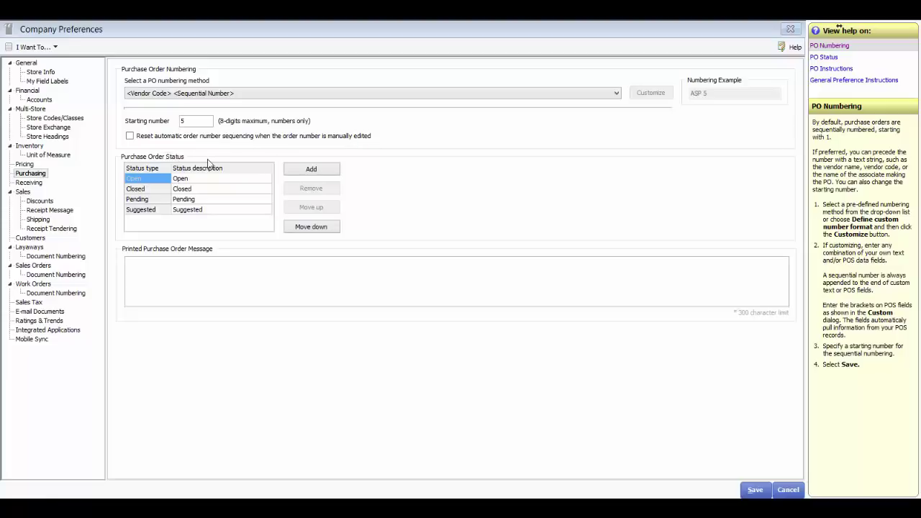
{"action": "left_click", "coordinate": [218, 180]}
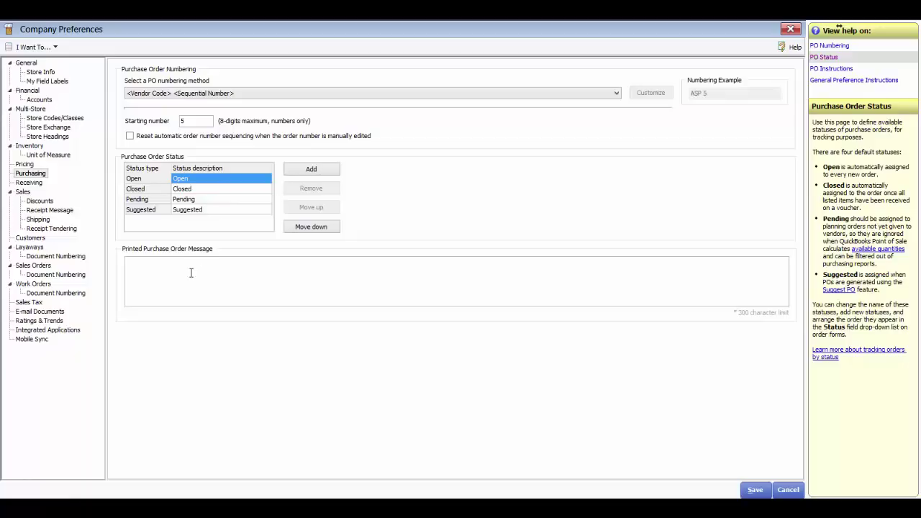
Save the purchasing preferences with vendor-code PO numbering after clicking the Printed Purchase Order Message box
{"action": "left_click", "coordinate": [155, 261]}
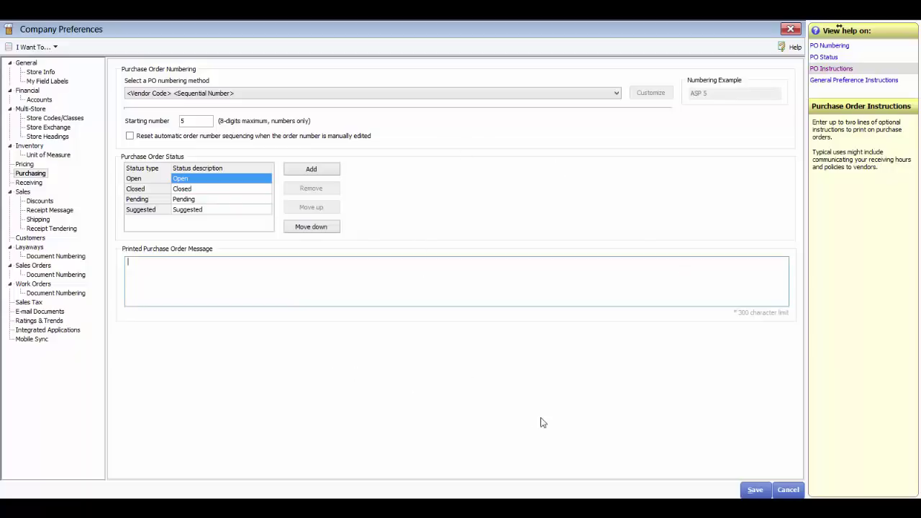
{"action": "left_click", "coordinate": [756, 490]}
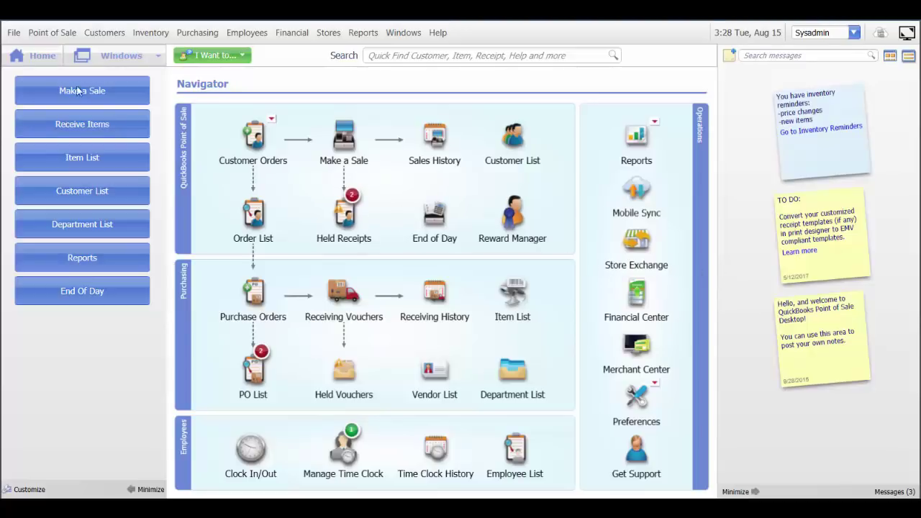
Reopen Company Preferences from File > Preferences > Company at the Receiving page
{"action": "left_click", "coordinate": [14, 32]}
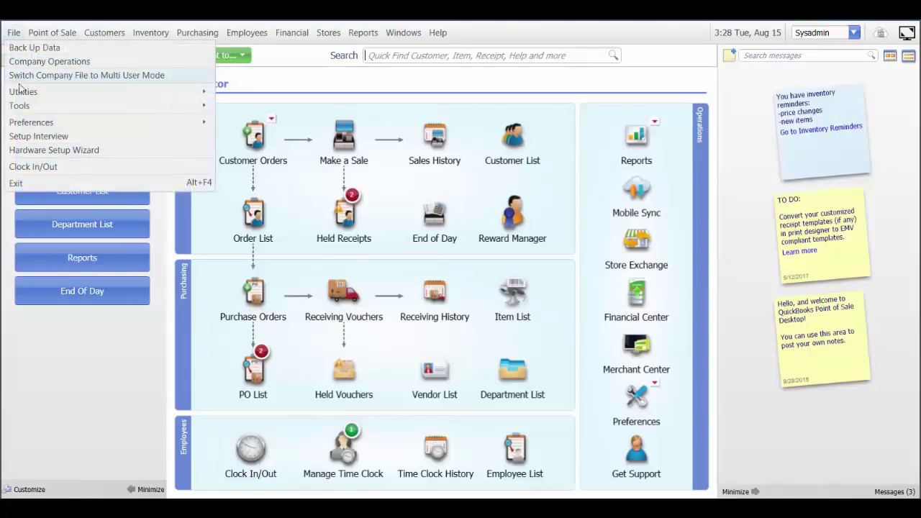
{"action": "mouse_move", "coordinate": [29, 124]}
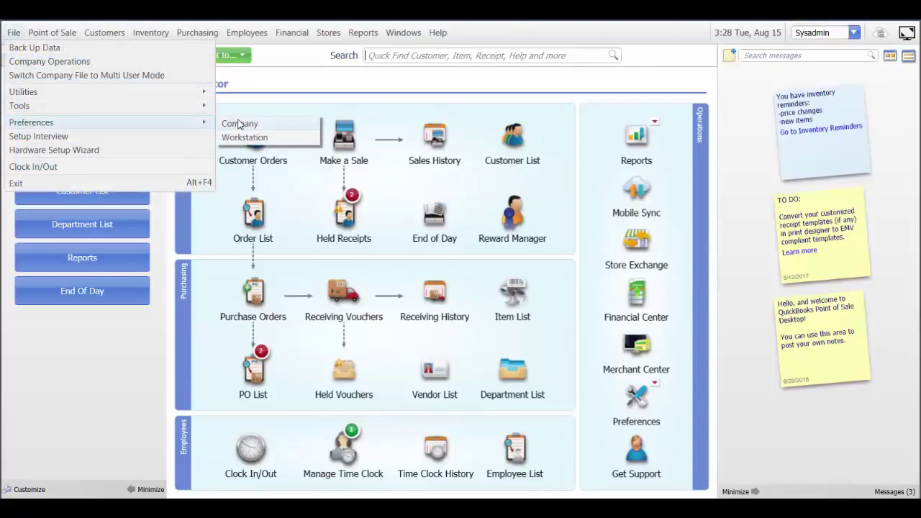
{"action": "left_click", "coordinate": [238, 121]}
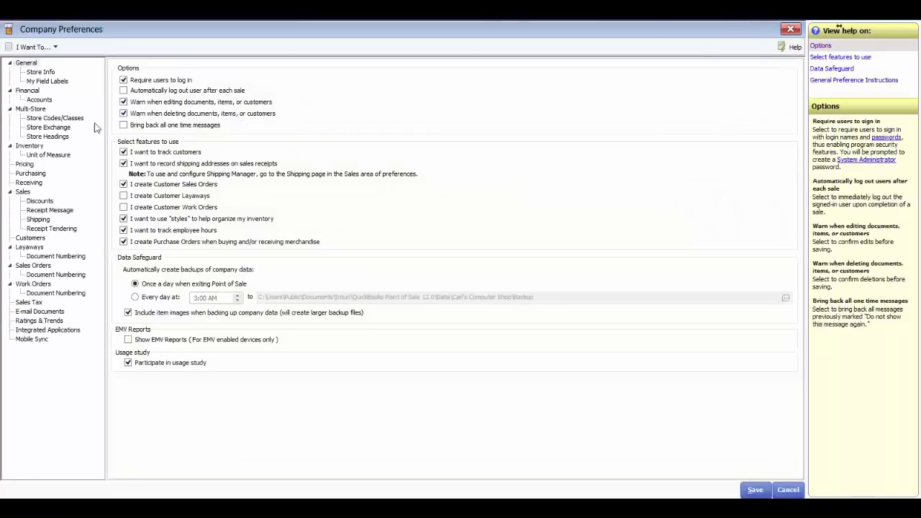
{"action": "left_click", "coordinate": [35, 185]}
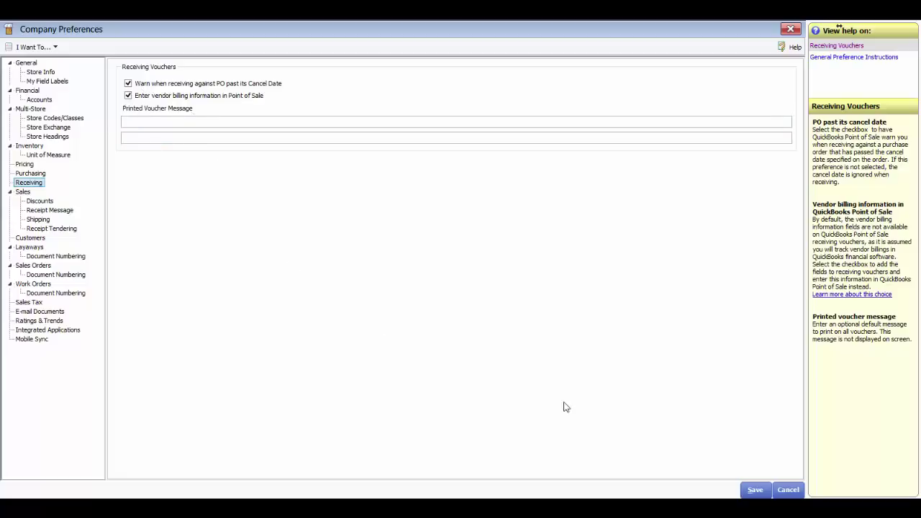
Save the Receiving preferences and reopen Company Preferences from File > Preferences > Company
{"action": "left_click", "coordinate": [750, 493]}
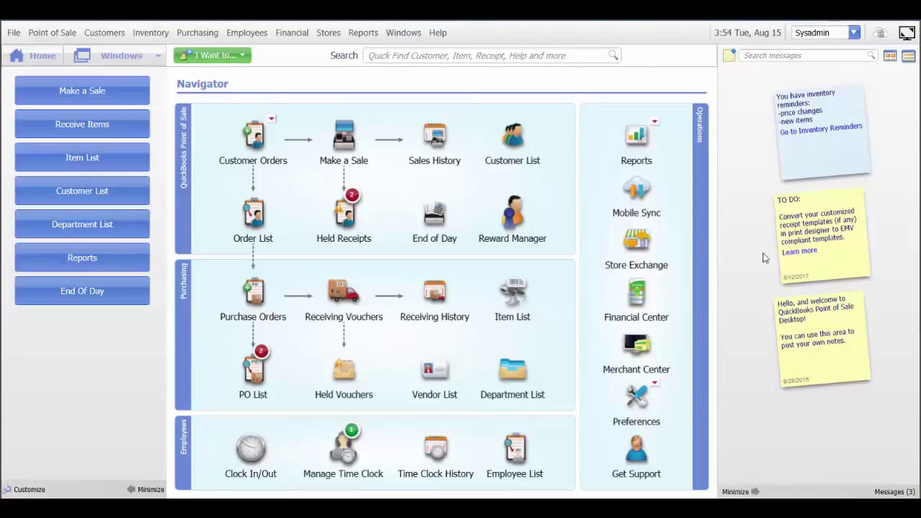
{"action": "left_click", "coordinate": [14, 33]}
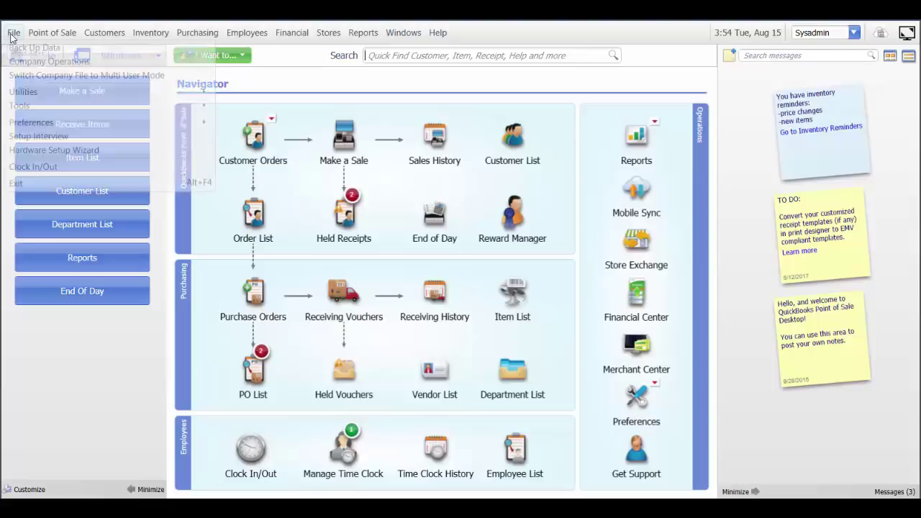
{"action": "mouse_move", "coordinate": [14, 122]}
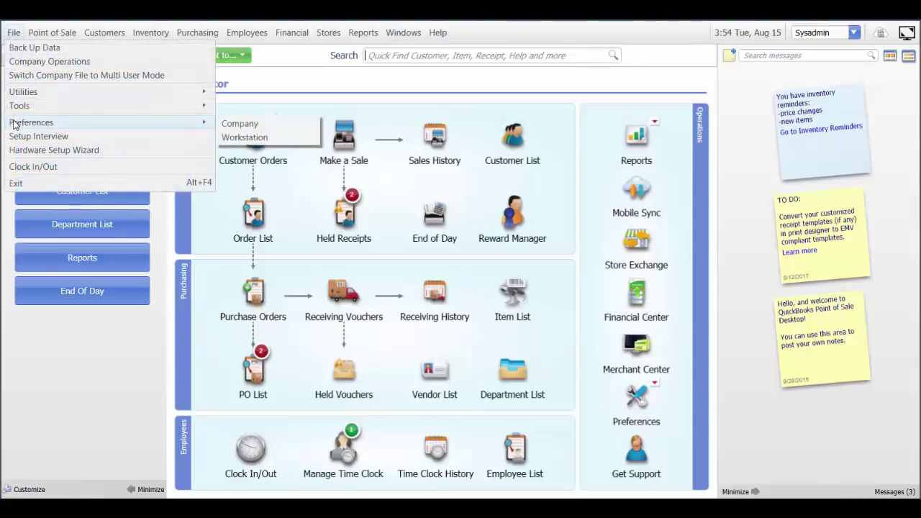
{"action": "left_click", "coordinate": [255, 128]}
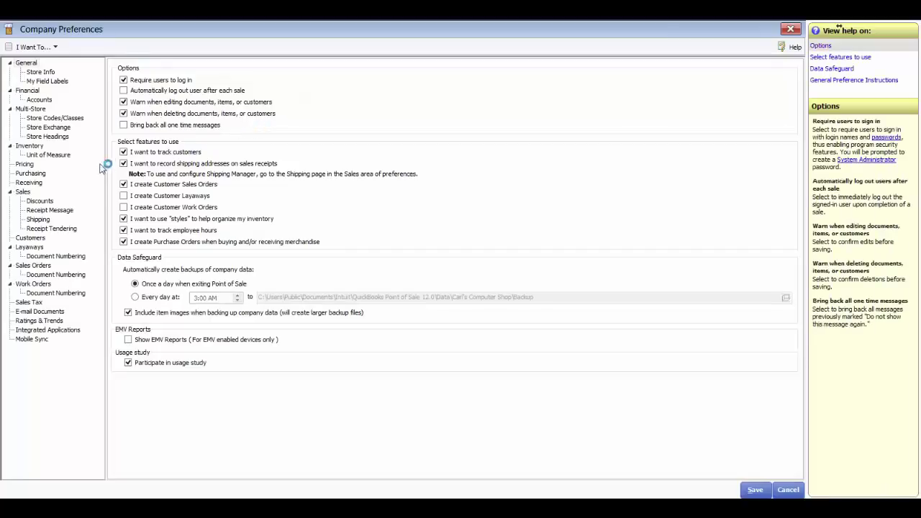
Show the Sales preferences, keeping Title First Last name order and Print group price only
{"action": "left_click", "coordinate": [21, 191]}
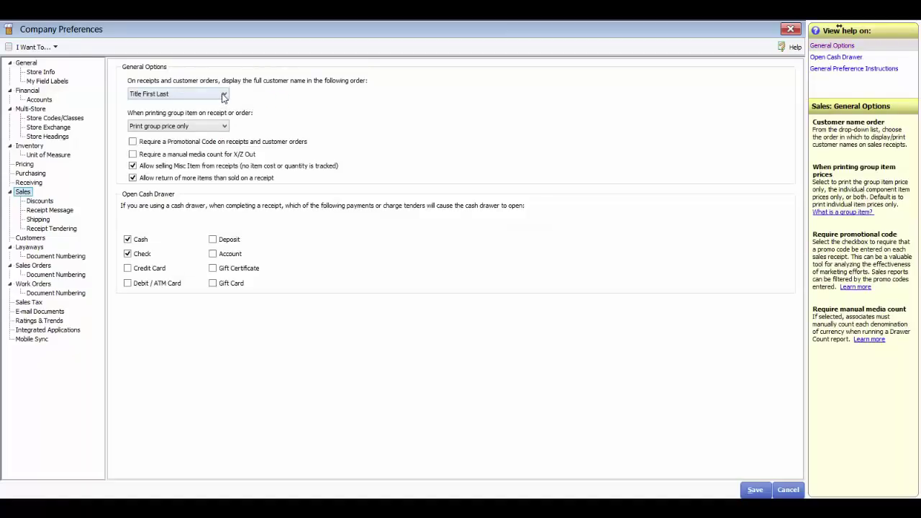
{"action": "left_click", "coordinate": [224, 95]}
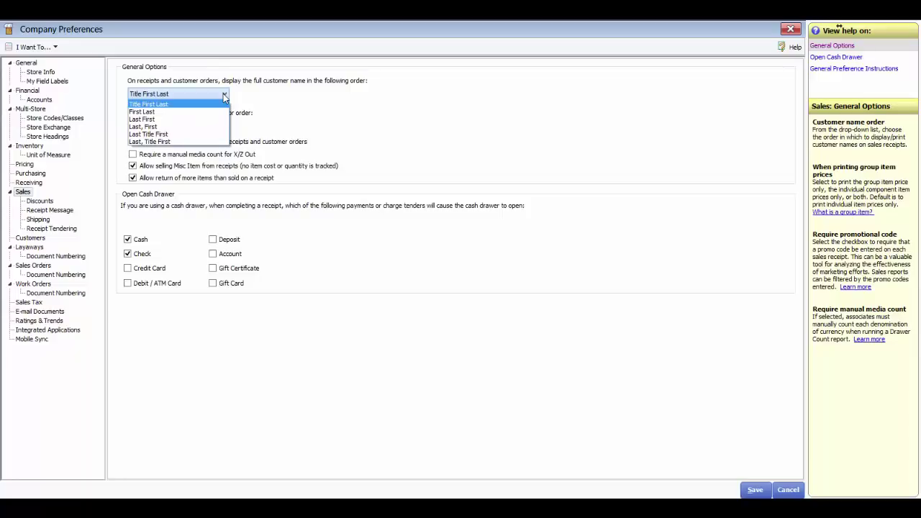
{"action": "left_click", "coordinate": [223, 94]}
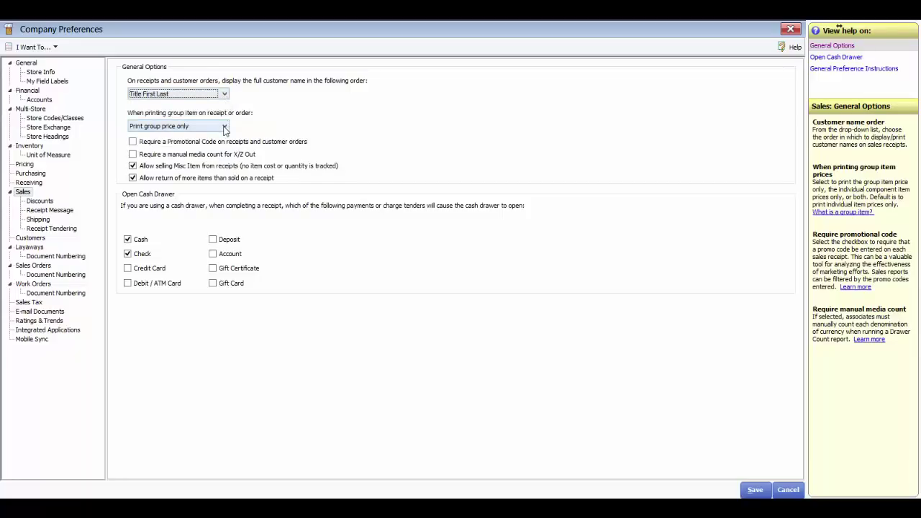
{"action": "left_click", "coordinate": [225, 128]}
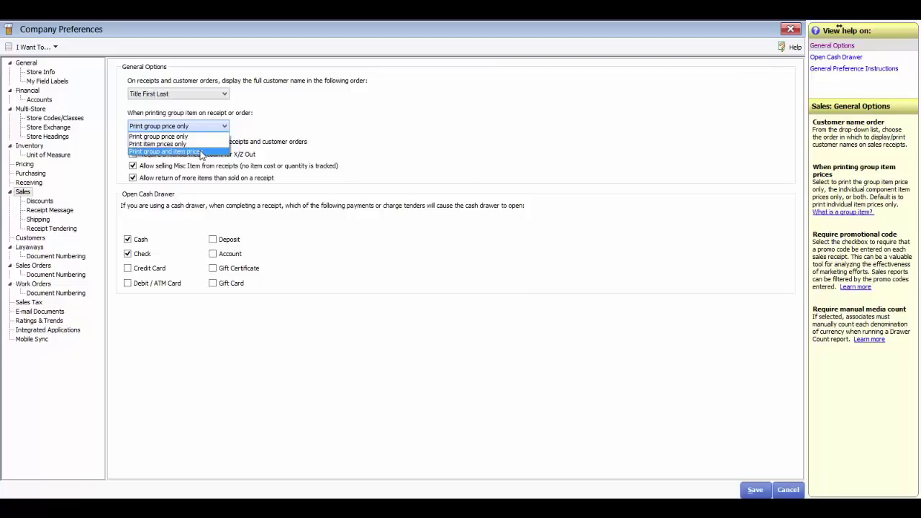
{"action": "left_click", "coordinate": [275, 127]}
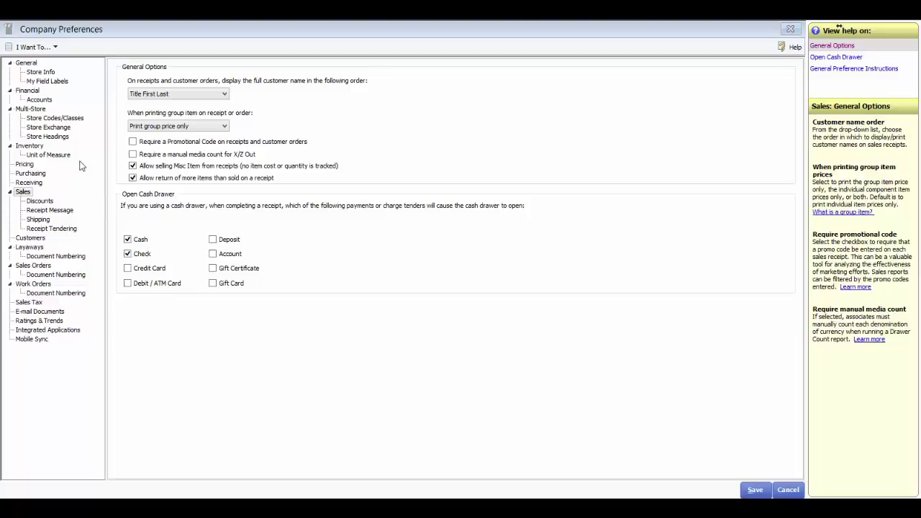
Turn on 'Print coupons on receipts' under Discounts, then view the receipt message 'Thanks for shopping with us!'
{"action": "left_click", "coordinate": [39, 202]}
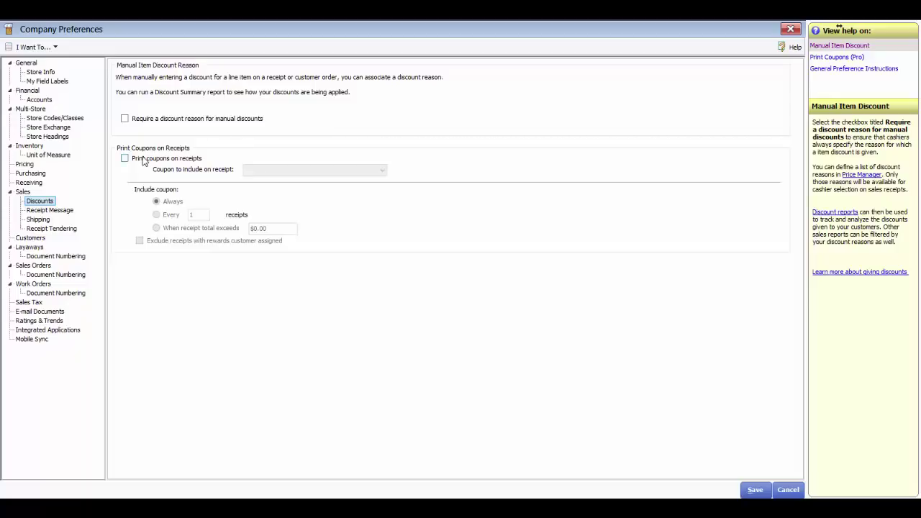
{"action": "left_click", "coordinate": [123, 160]}
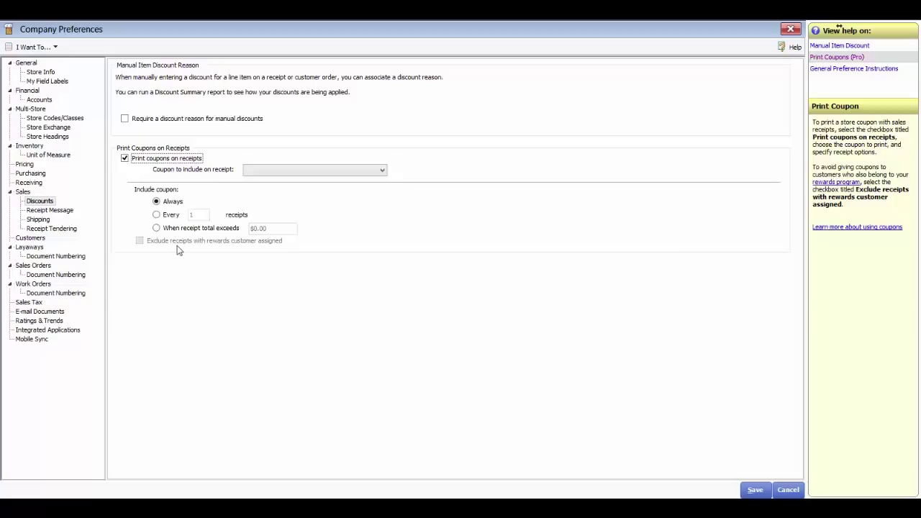
{"action": "left_click", "coordinate": [63, 211]}
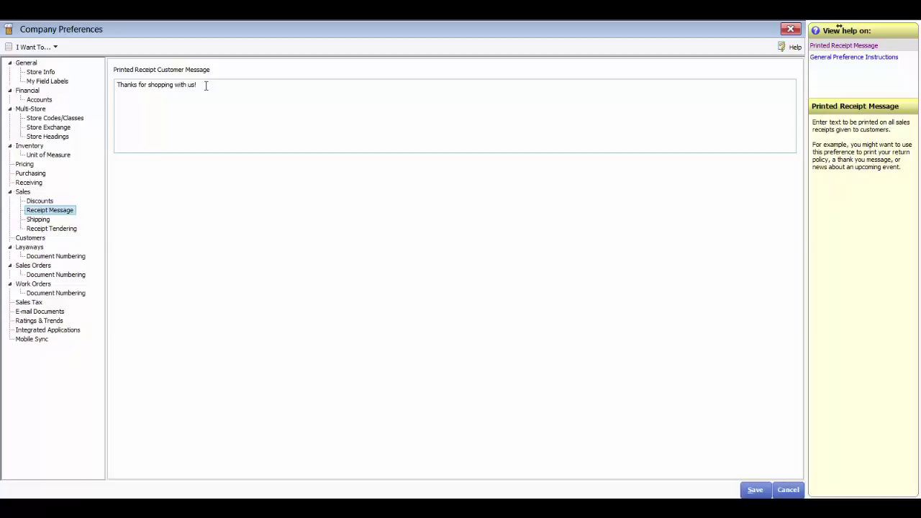
Check the Shipping preferences, then the Receipt Tendering payment settings accepting Visa and MasterCard
{"action": "left_click", "coordinate": [38, 219]}
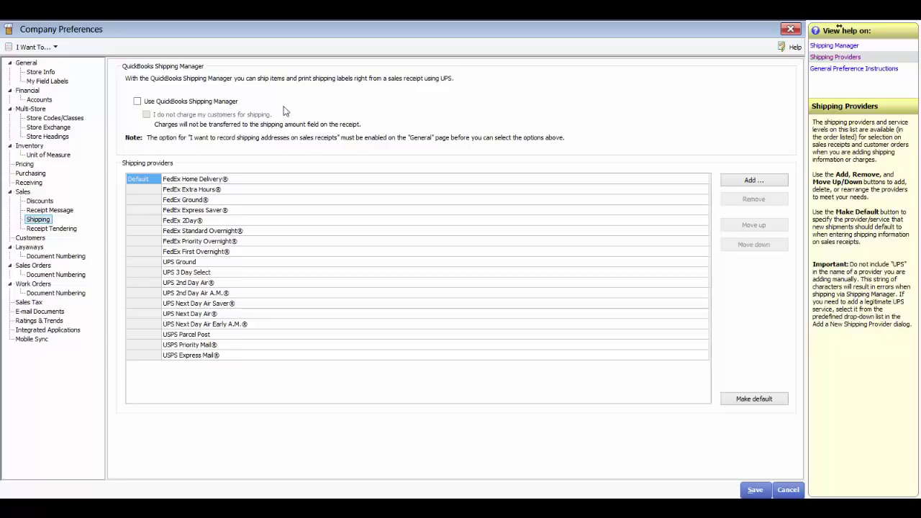
{"action": "left_click", "coordinate": [56, 229]}
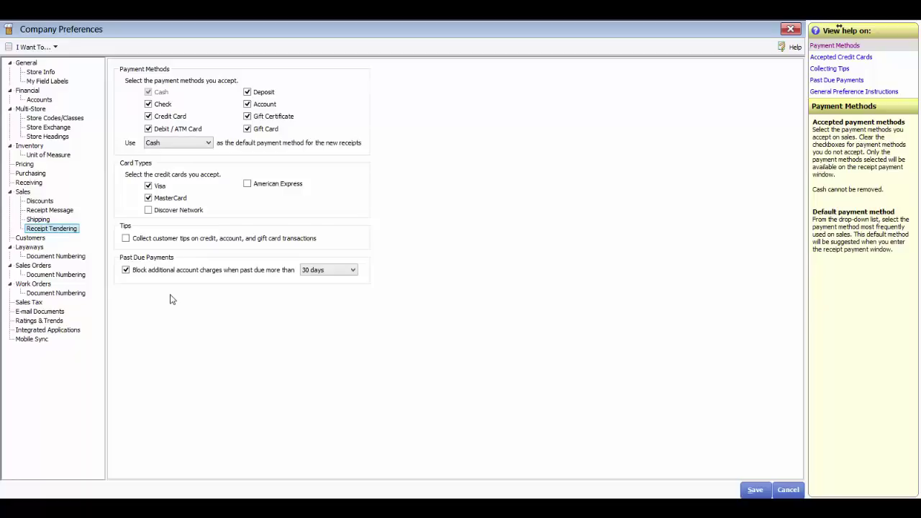
Save the Company Preferences changes, closing the window back to the Home Navigator
{"action": "left_click", "coordinate": [755, 493]}
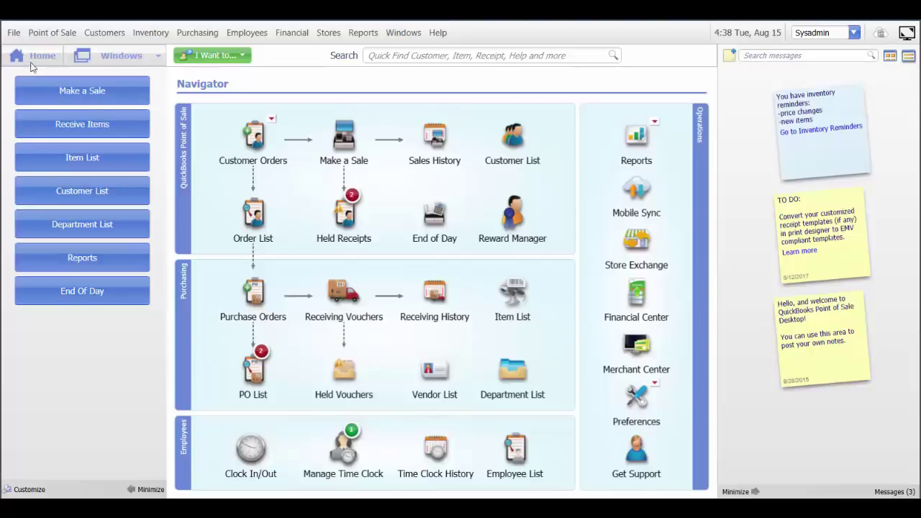
Reopen Company Preferences at Customers and save with 'Use with QuickBooks' left at Yes
{"action": "left_click", "coordinate": [15, 34]}
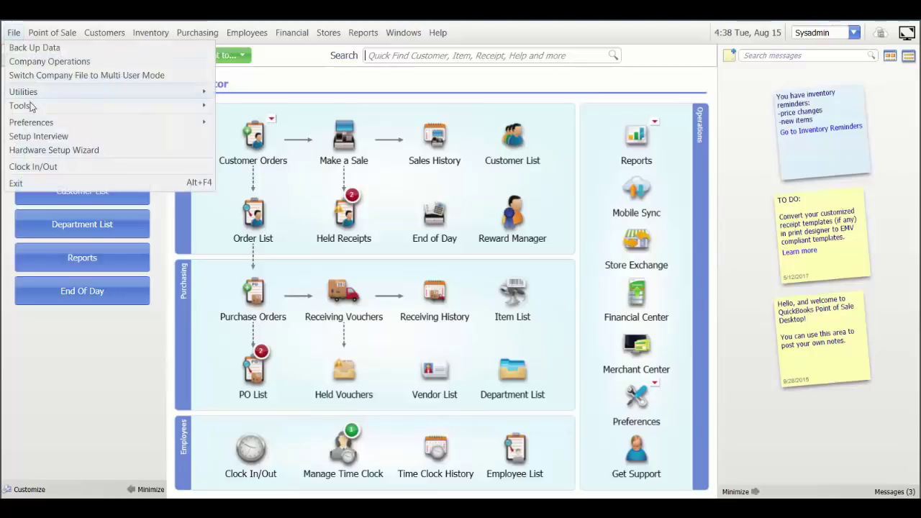
{"action": "mouse_move", "coordinate": [33, 126]}
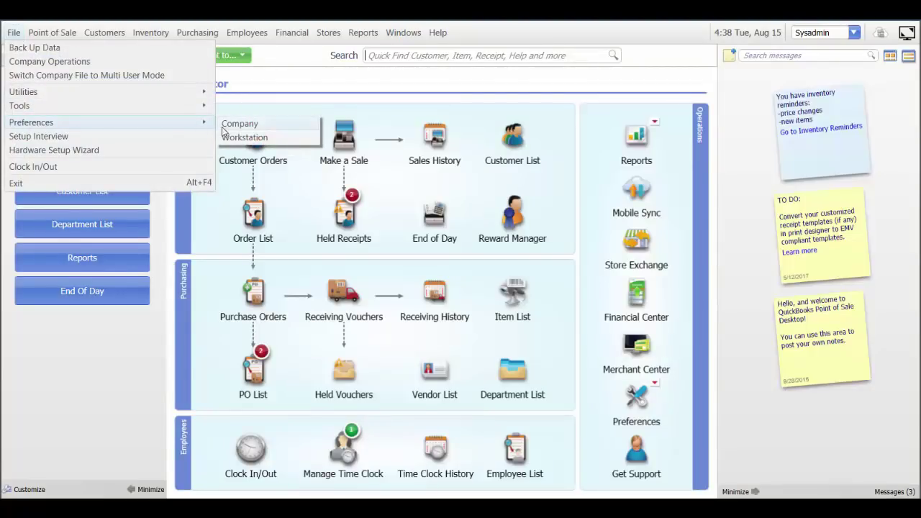
{"action": "left_click", "coordinate": [257, 129]}
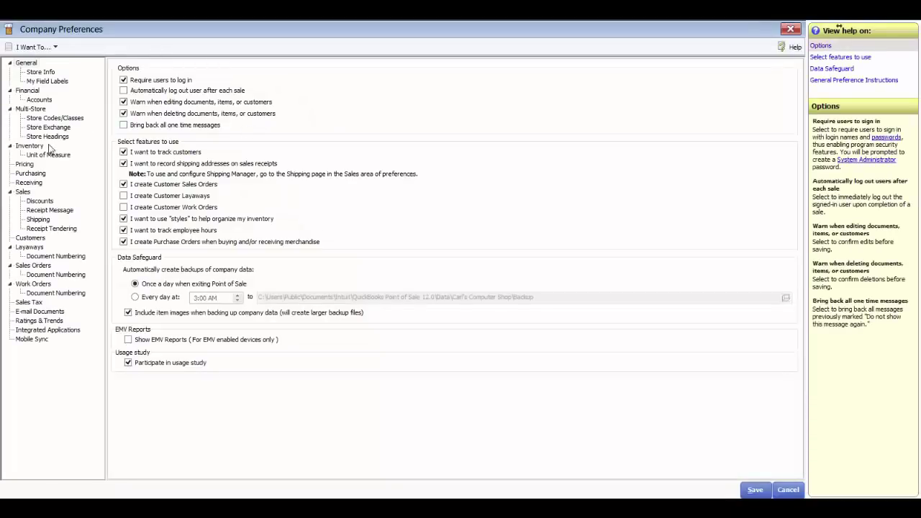
{"action": "left_click", "coordinate": [31, 241]}
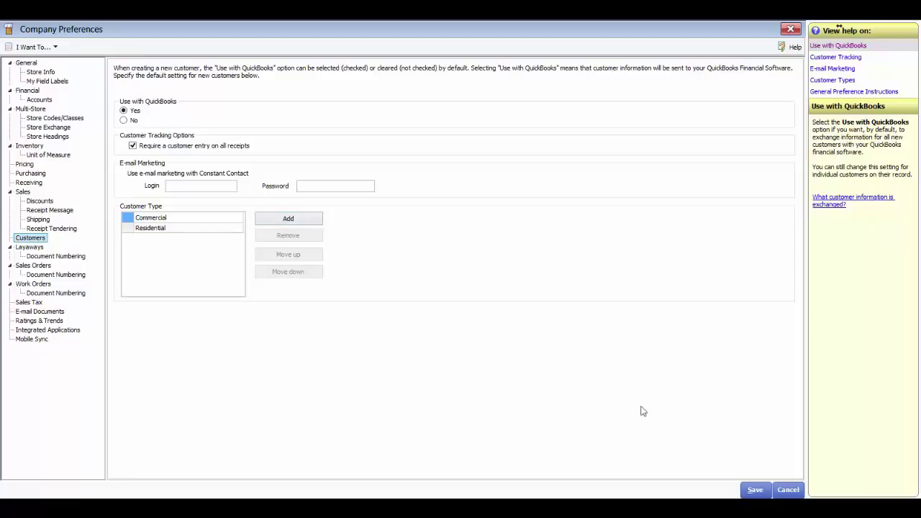
{"action": "left_click", "coordinate": [756, 492]}
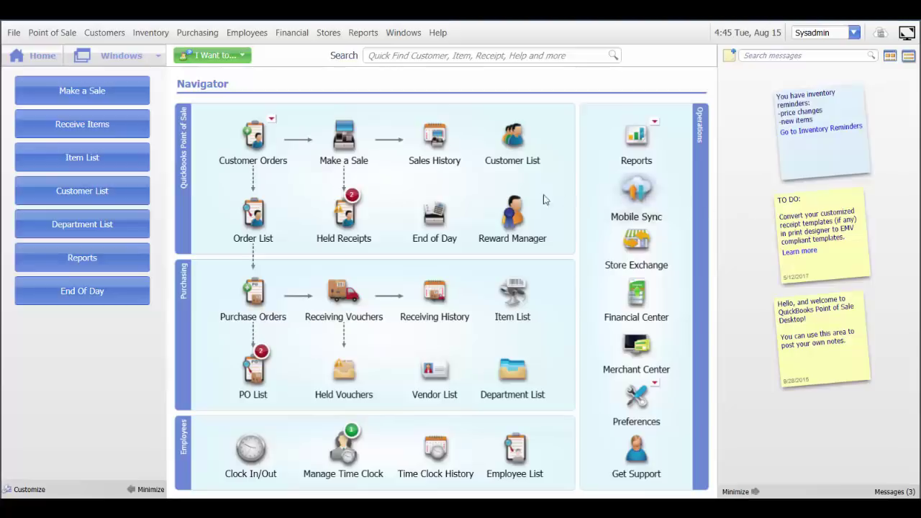
Bring up the File menu to reach the Company and Workstation preference choices
{"action": "left_click", "coordinate": [14, 33]}
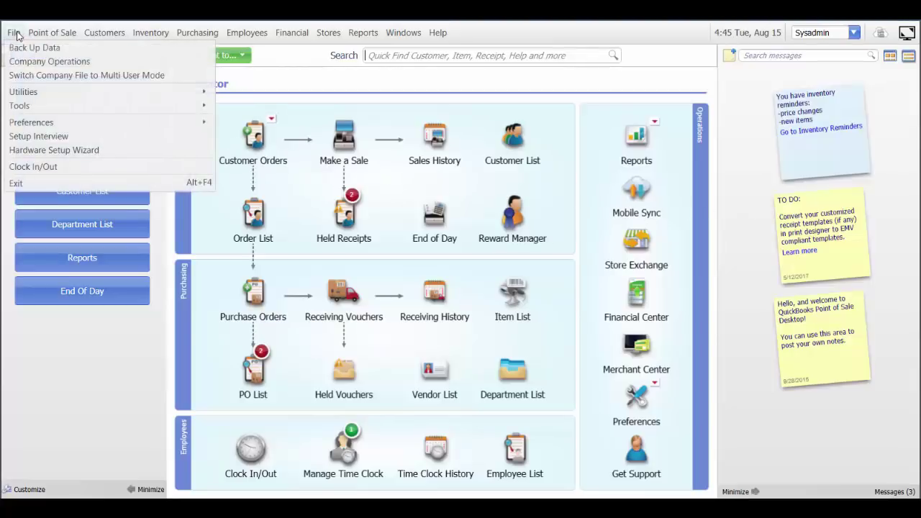
Open Company Preferences from File > Preferences and view the Layaways, then Sales Orders settings
{"action": "mouse_move", "coordinate": [23, 122]}
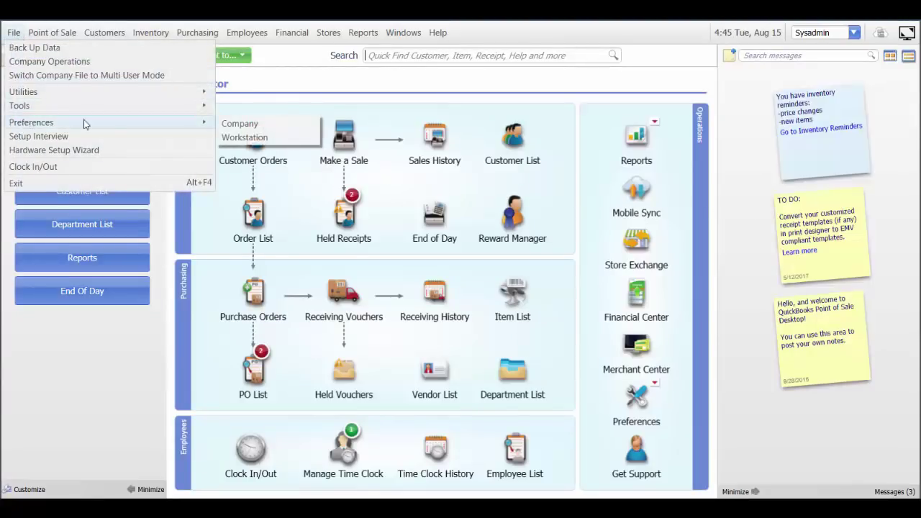
{"action": "left_click", "coordinate": [239, 123]}
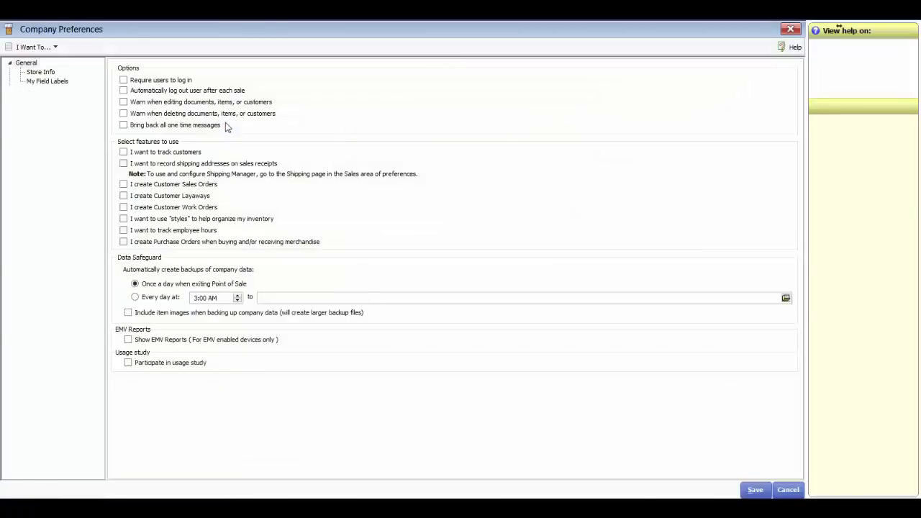
{"action": "left_click", "coordinate": [30, 247]}
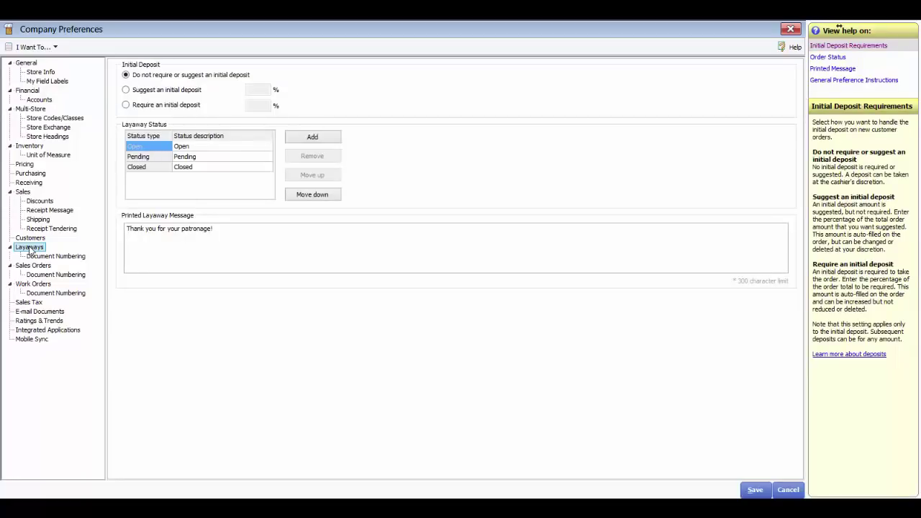
{"action": "left_click", "coordinate": [33, 265]}
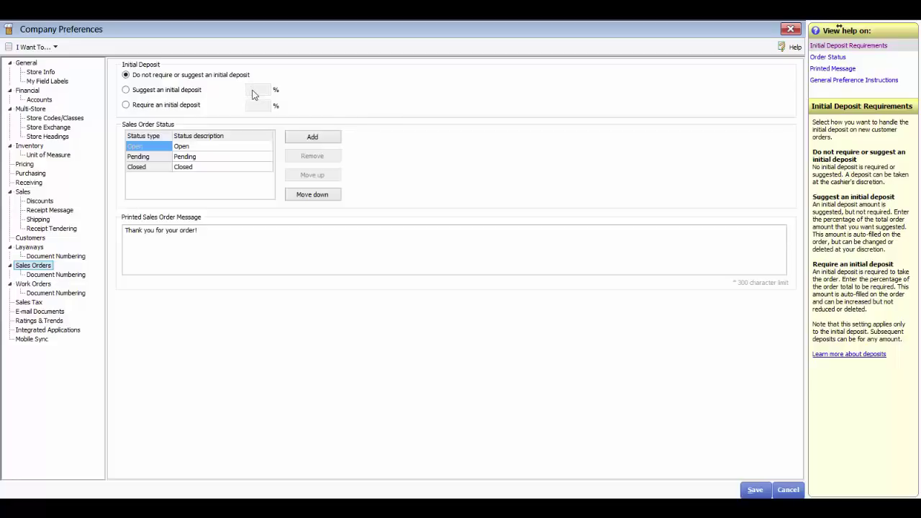
Require a 10% initial deposit on sales orders, then view Sales Order document numbering
{"action": "left_click", "coordinate": [126, 105]}
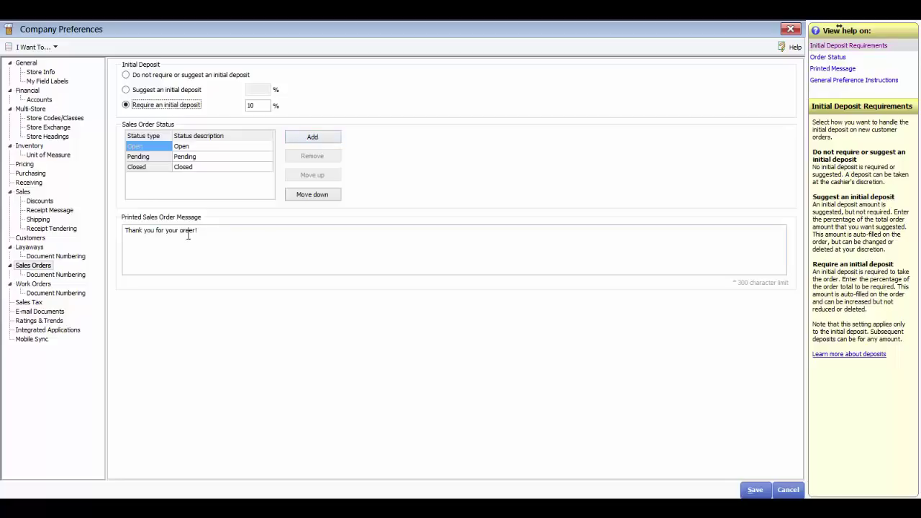
{"action": "left_click", "coordinate": [229, 232]}
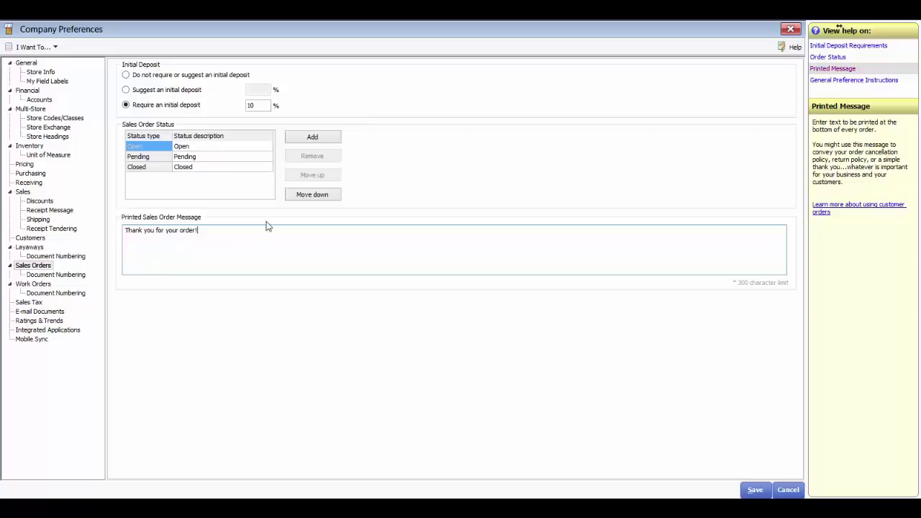
{"action": "left_click", "coordinate": [75, 279]}
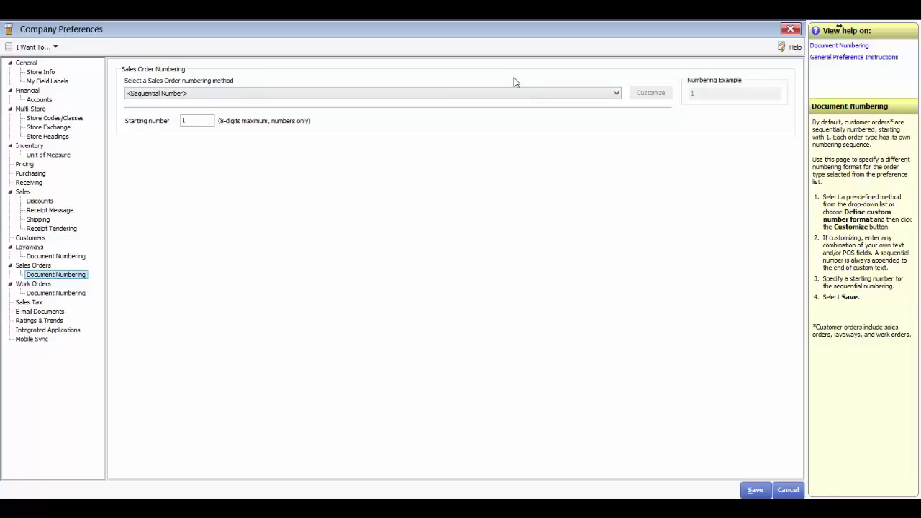
Set sales order numbering to <Date> <Sequential Number> and save the company preferences
{"action": "left_click", "coordinate": [617, 94]}
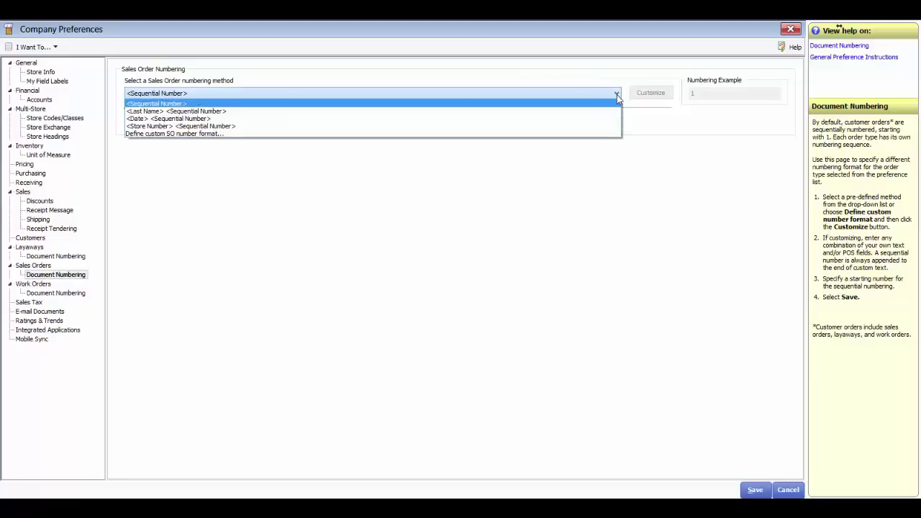
{"action": "left_click", "coordinate": [223, 119]}
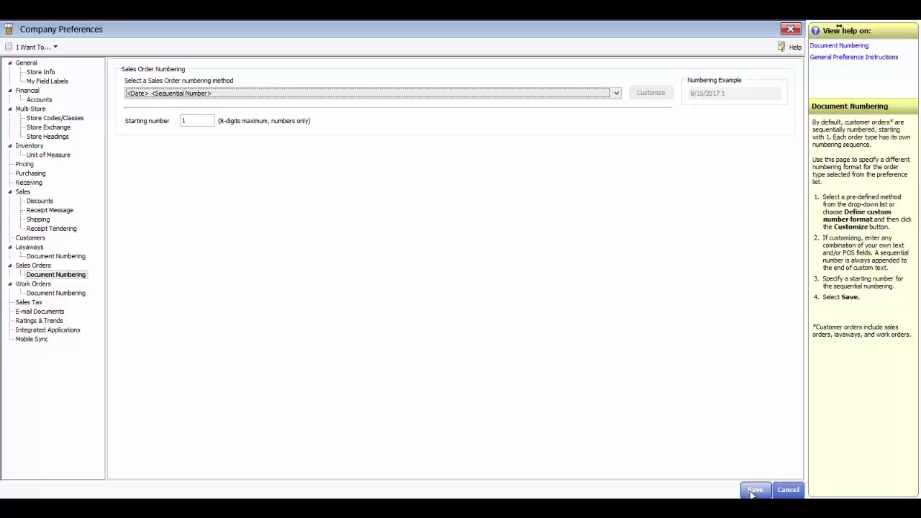
{"action": "left_click", "coordinate": [753, 492]}
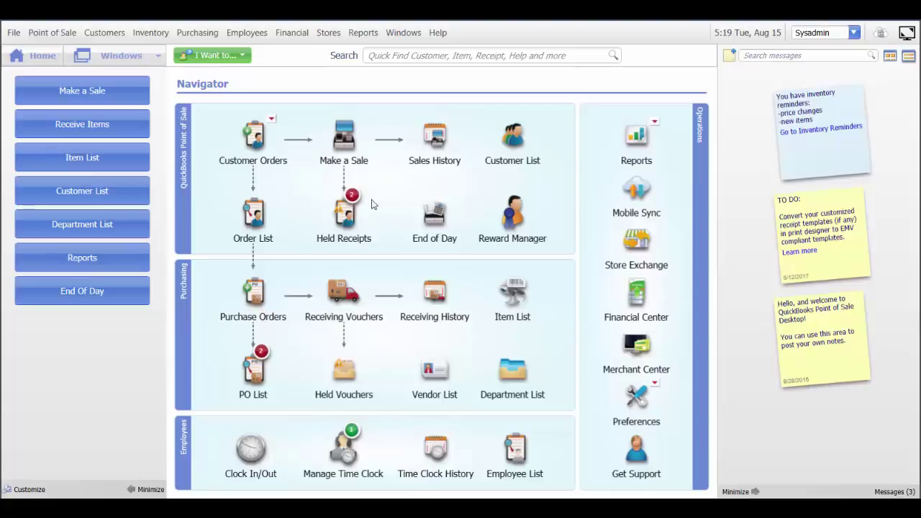
Open Workstation Preferences from File > Preferences, landing on the General page
{"action": "left_click", "coordinate": [12, 33]}
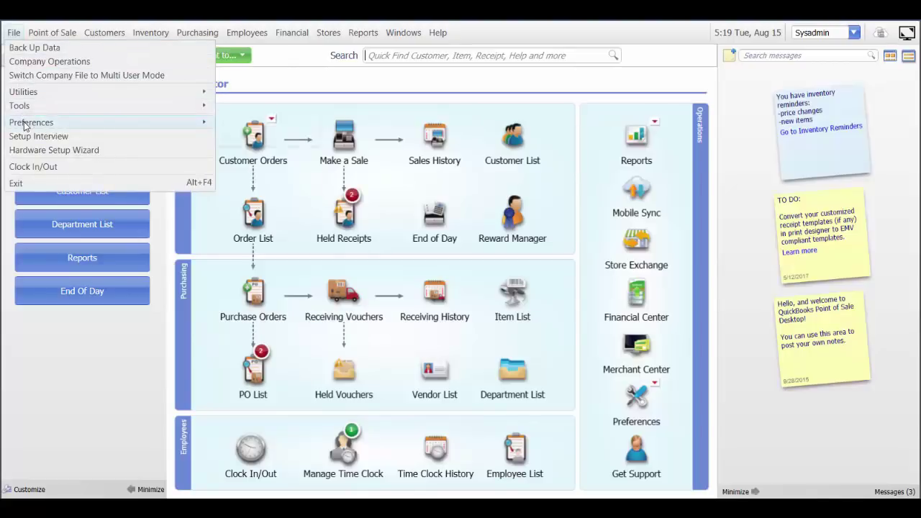
{"action": "mouse_move", "coordinate": [195, 123]}
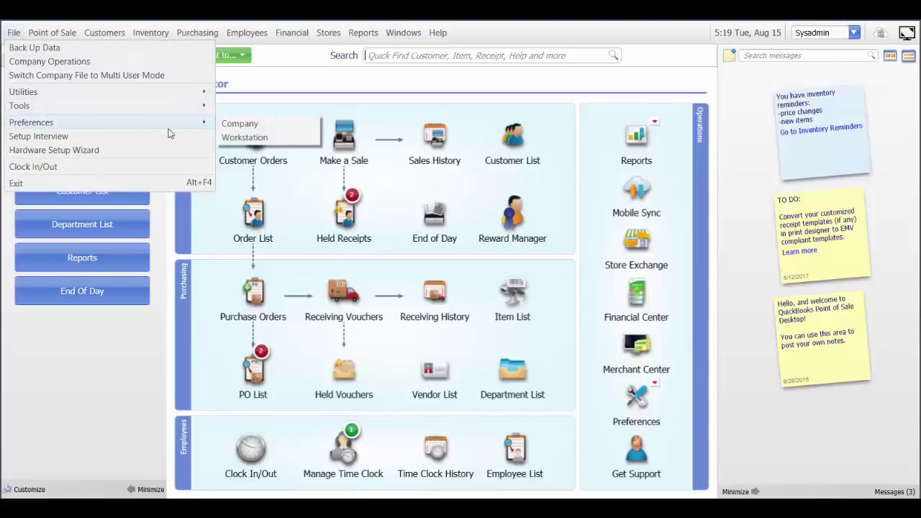
{"action": "left_click", "coordinate": [244, 137]}
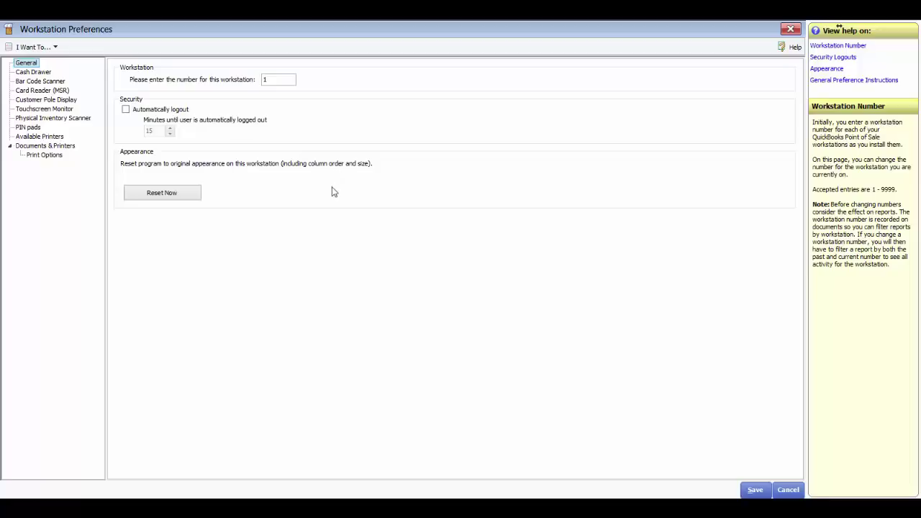
Review the Cash Drawer, Bar Code Scanner, Card Reader (MSR) and Customer Pole Display settings
{"action": "left_click", "coordinate": [33, 72]}
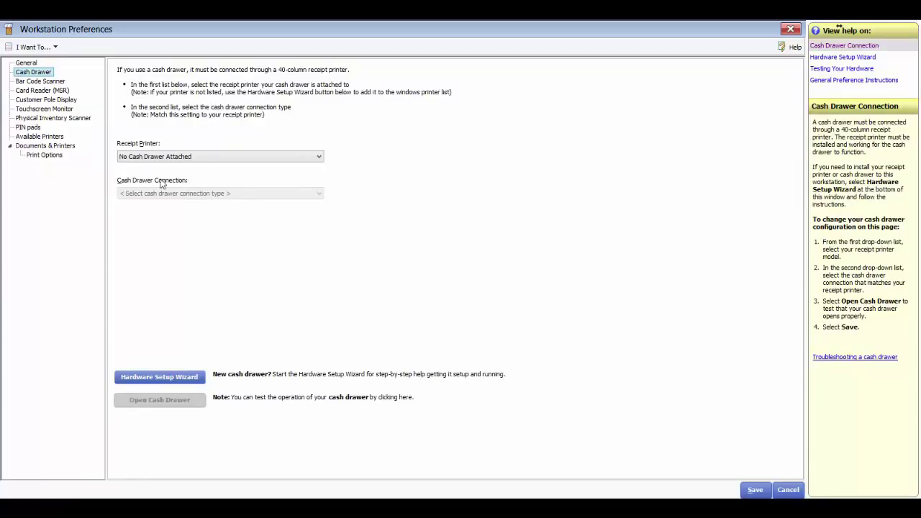
{"action": "left_click", "coordinate": [30, 82]}
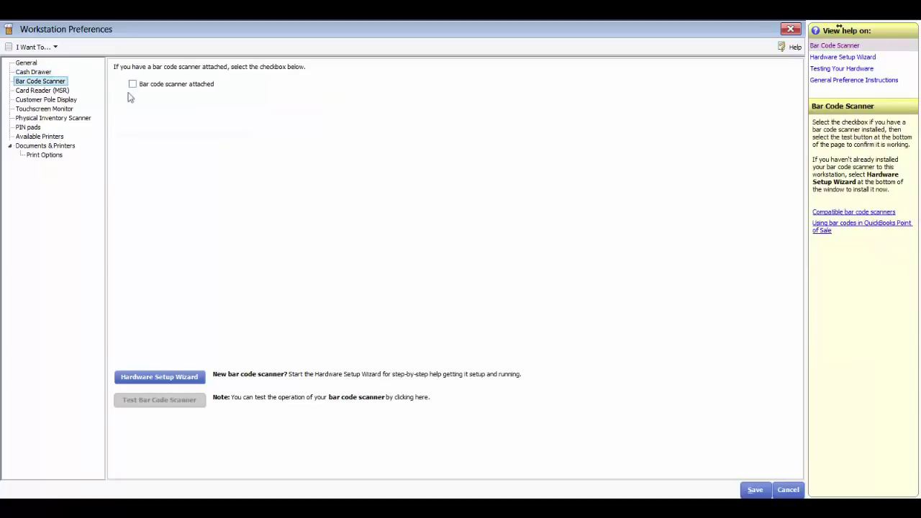
{"action": "left_click", "coordinate": [34, 92]}
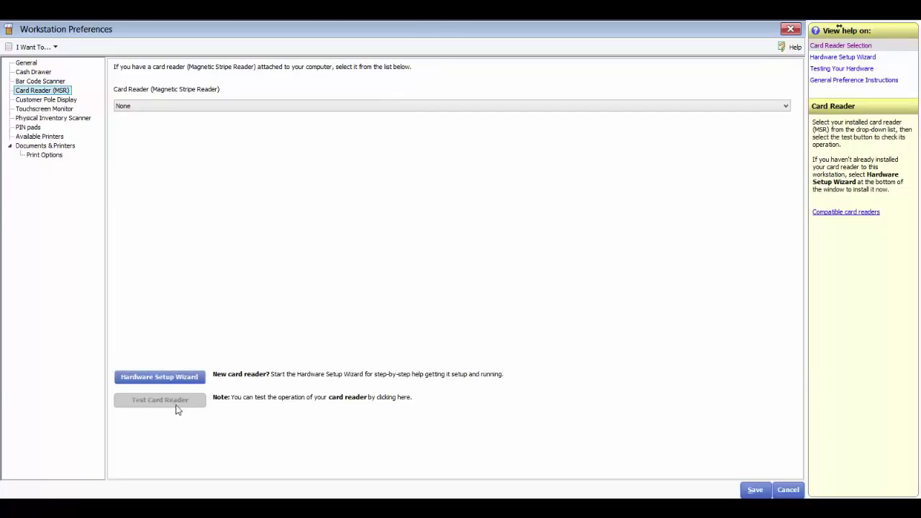
{"action": "left_click", "coordinate": [54, 102]}
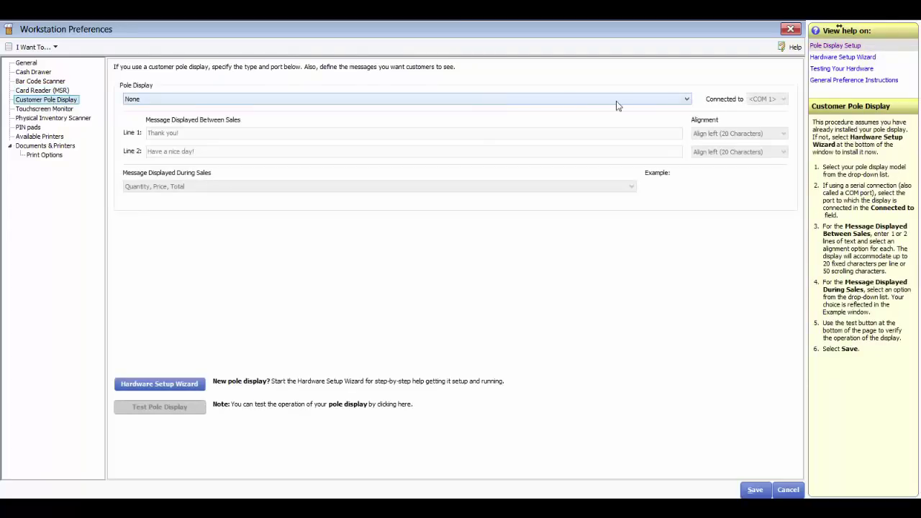
Leave the pole display at None and show the Touchscreen Monitor settings
{"action": "left_click", "coordinate": [684, 102]}
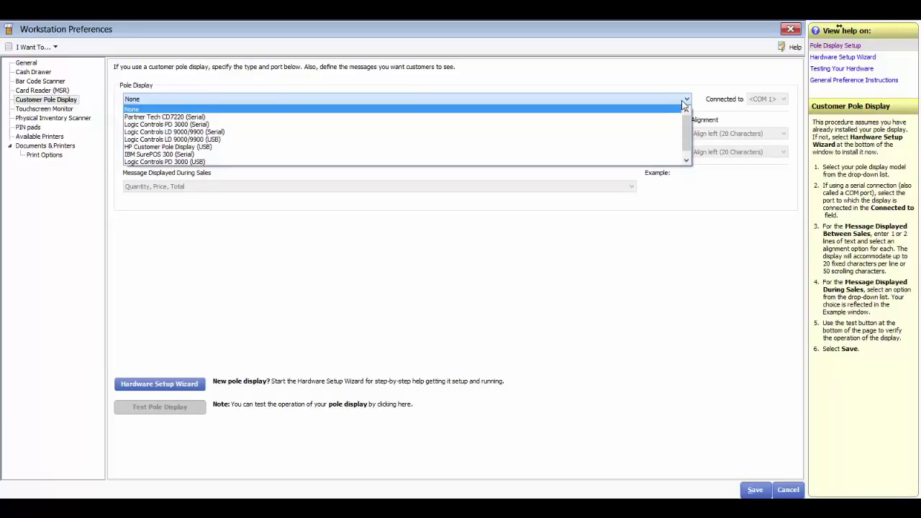
{"action": "left_click", "coordinate": [684, 102]}
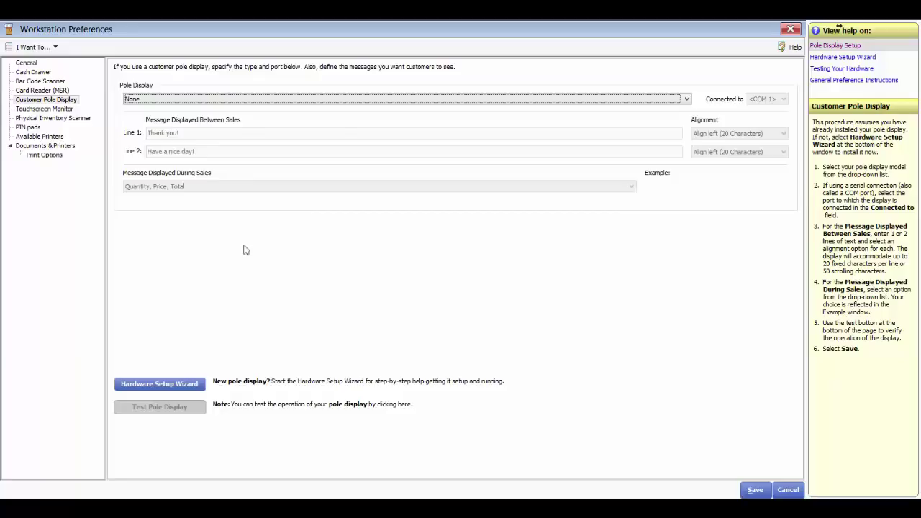
{"action": "left_click", "coordinate": [32, 109]}
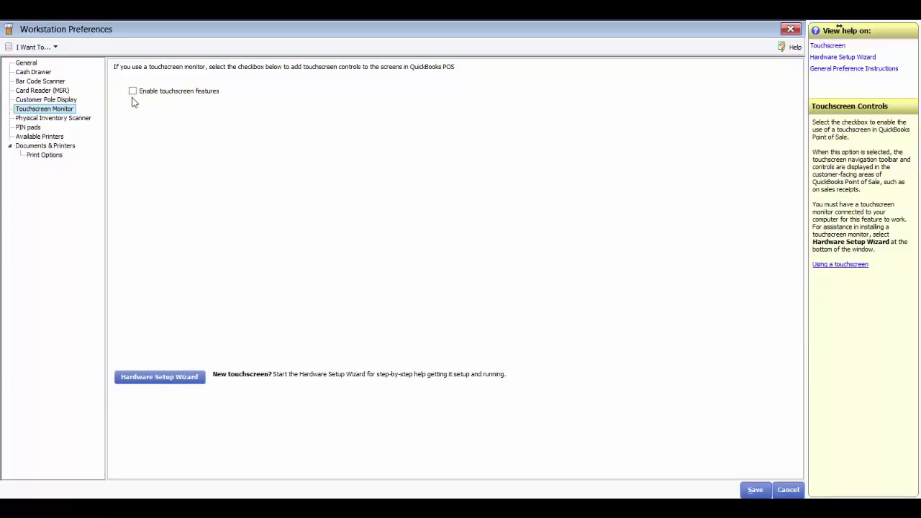
Leave the physical inventory scanner model set to None
{"action": "left_click", "coordinate": [77, 118]}
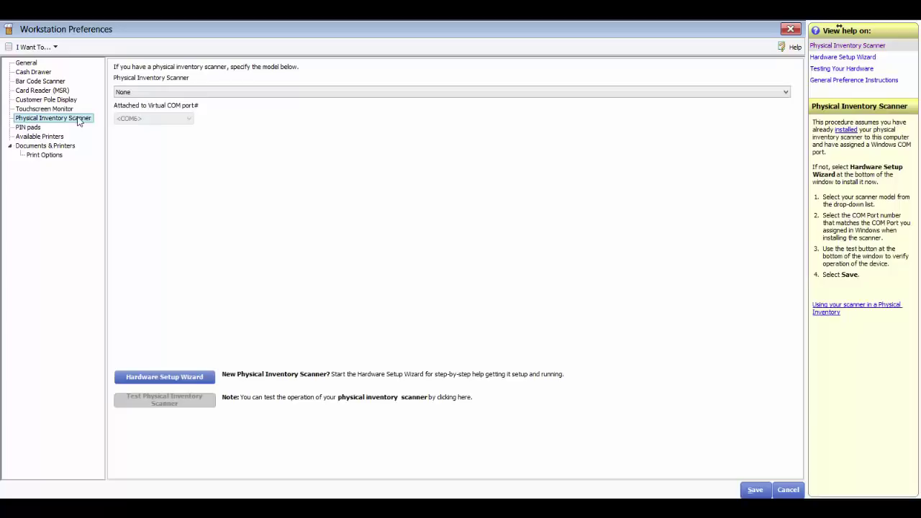
{"action": "left_click", "coordinate": [784, 94]}
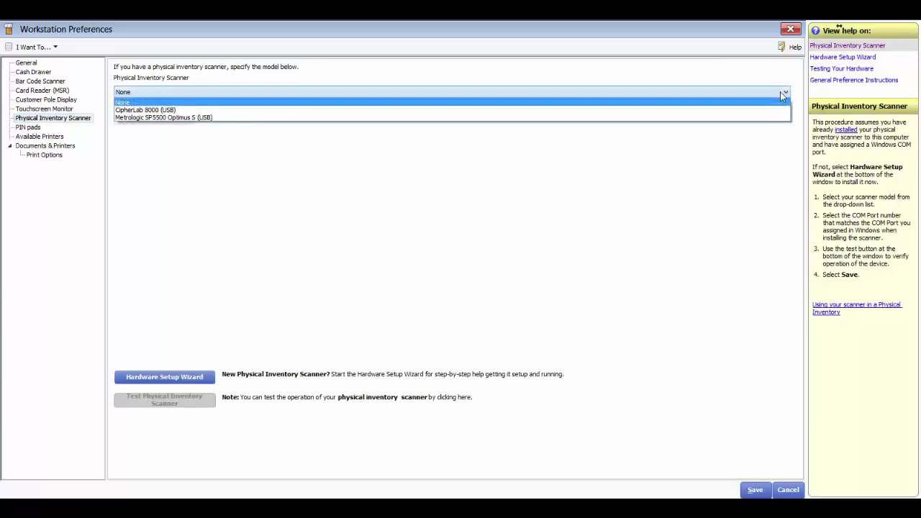
{"action": "left_click", "coordinate": [780, 91]}
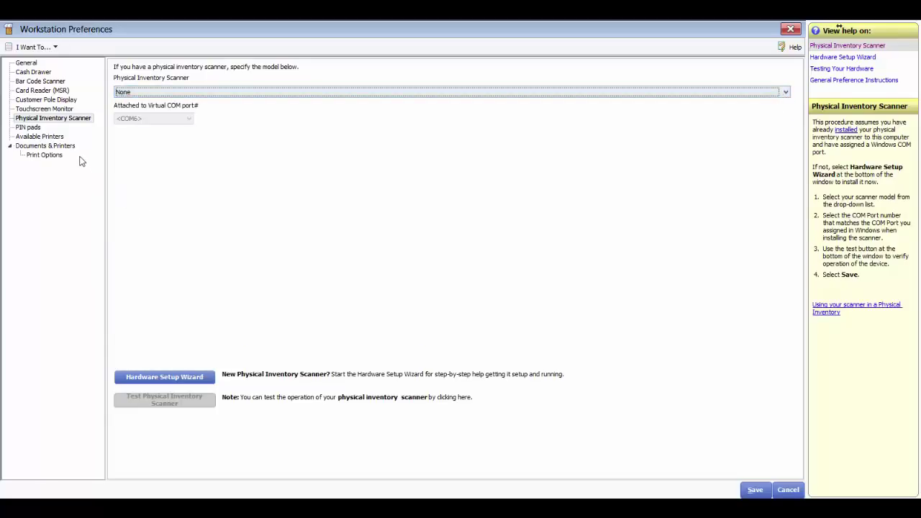
Leave the PIN pad at None and bring up Print Options under Documents & Printers
{"action": "left_click", "coordinate": [36, 128]}
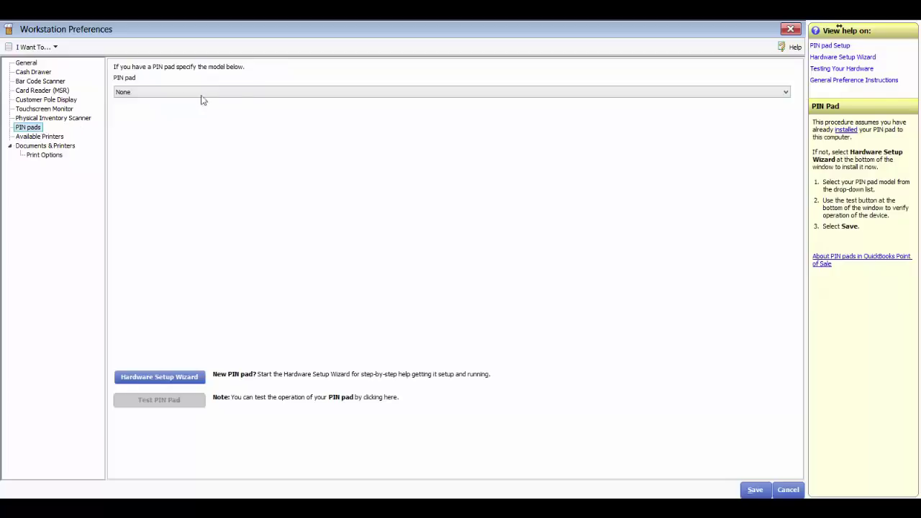
{"action": "left_click", "coordinate": [356, 92]}
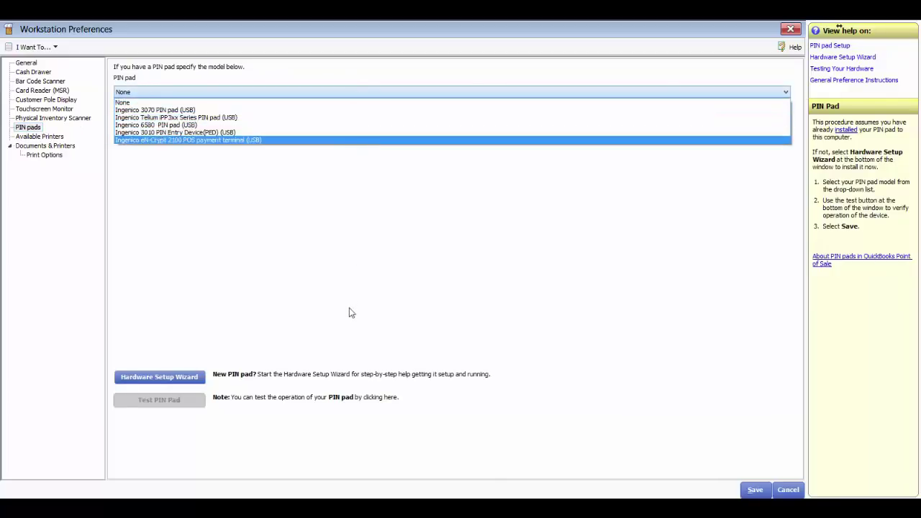
{"action": "left_click", "coordinate": [45, 143]}
{"action": "left_click", "coordinate": [43, 137]}
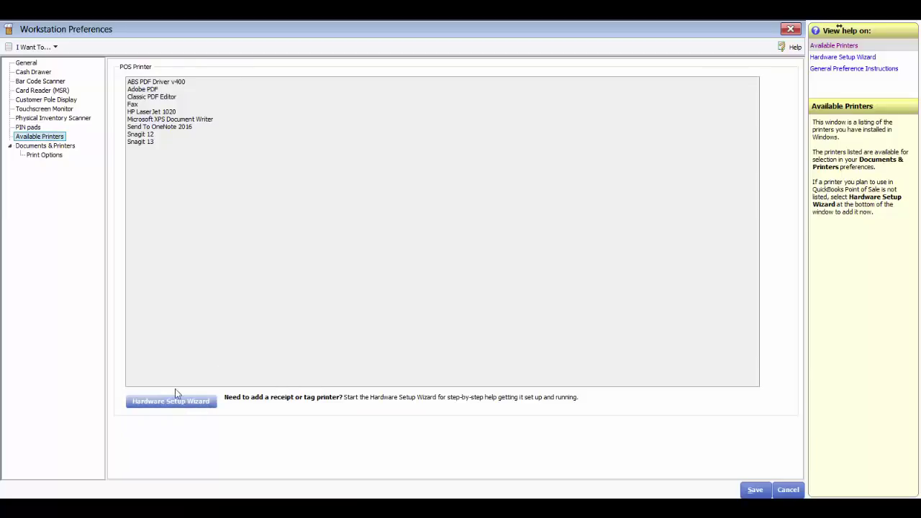
{"action": "left_click", "coordinate": [44, 155]}
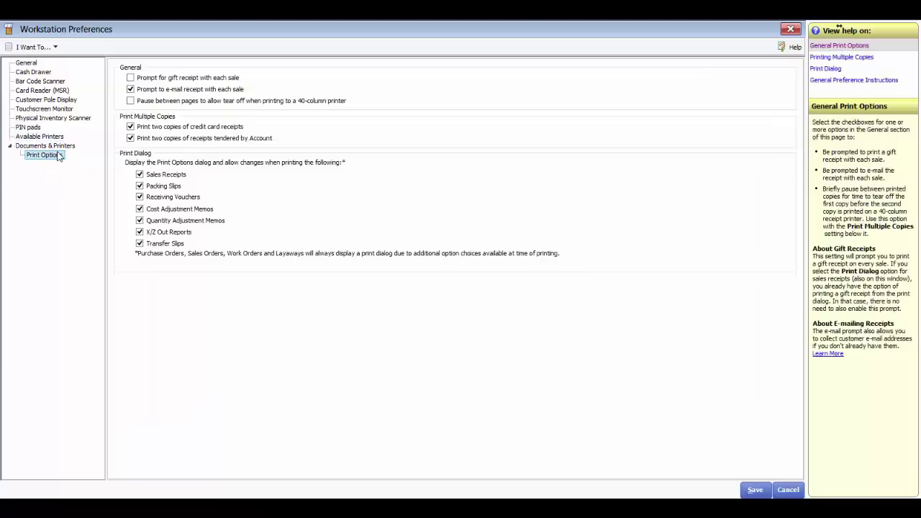
Uncheck 'Prompt for gift receipt with each sale' and the Sales Receipts print dialog option
{"action": "left_click", "coordinate": [130, 76]}
{"action": "left_click", "coordinate": [140, 175]}
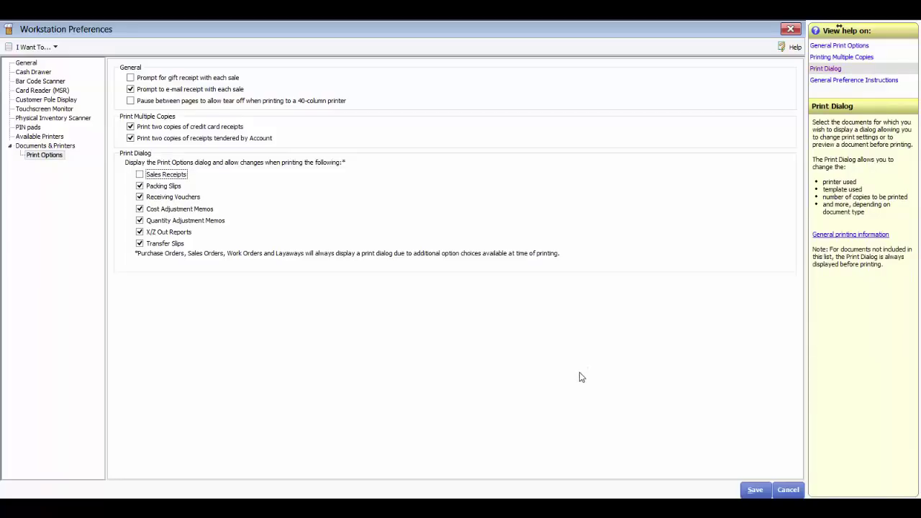
Save the changed workstation print preferences
{"action": "left_click", "coordinate": [755, 490]}
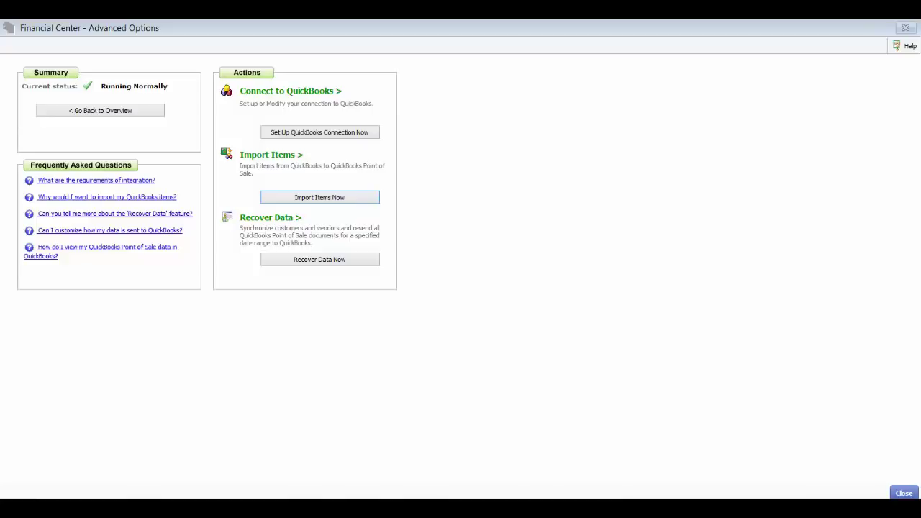
Close the Financial Center - Advanced Options window with Escape
{"action": "key", "text": "Escape"}
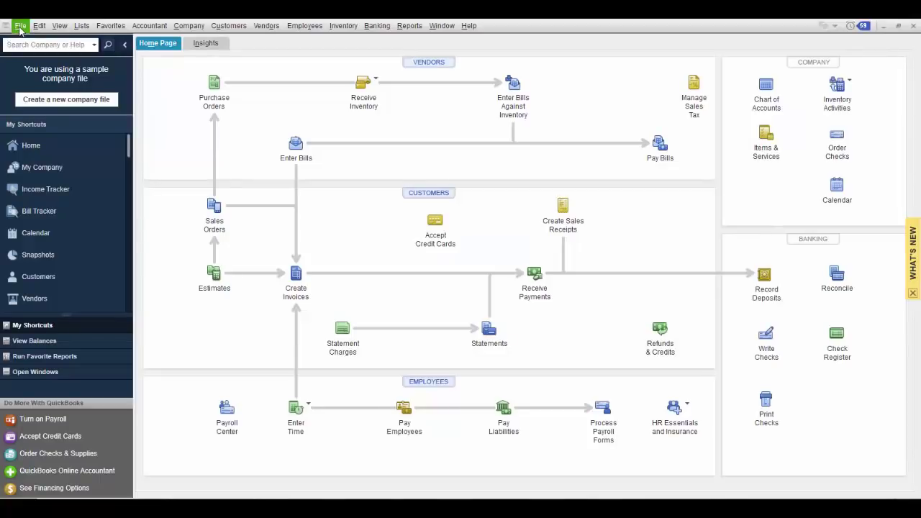
Open the QuickBooks Desktop File menu to exit back to Point of Sale
{"action": "left_click", "coordinate": [20, 29]}
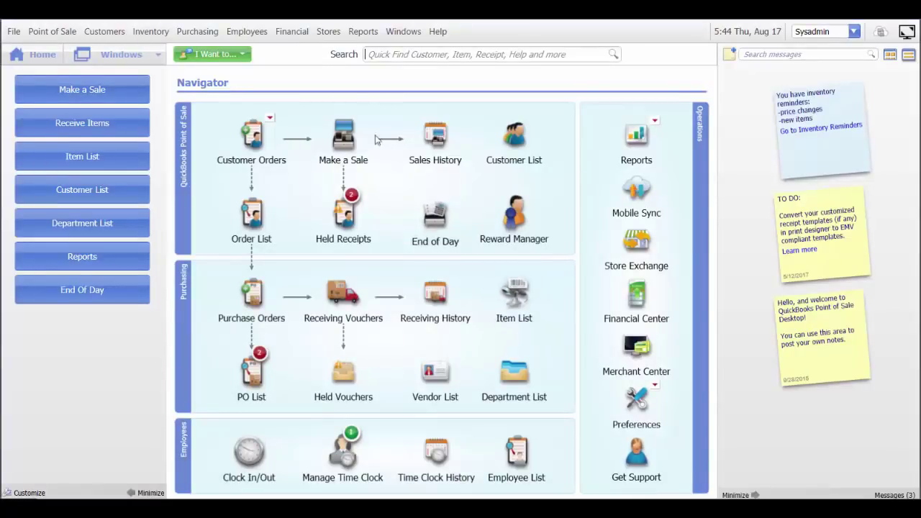
Start Import Items Now from the Financial Center's advanced options
{"action": "left_click", "coordinate": [293, 31]}
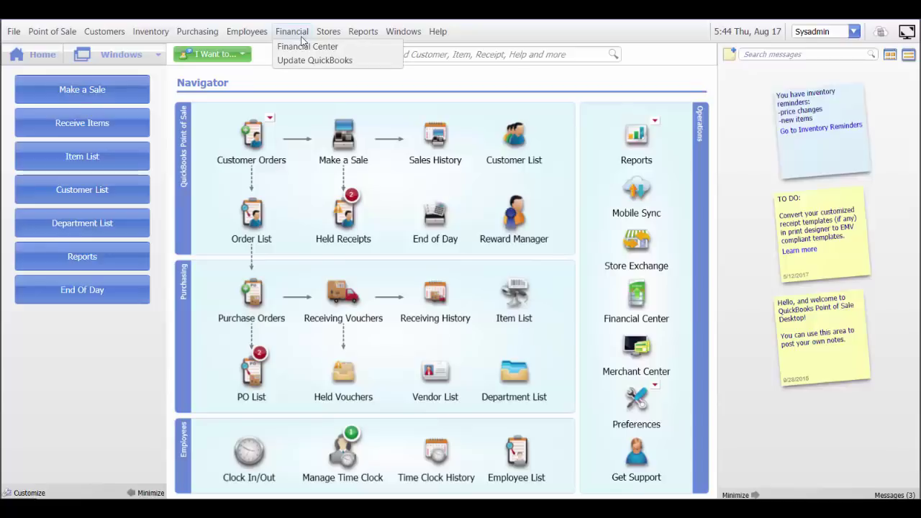
{"action": "left_click", "coordinate": [302, 47]}
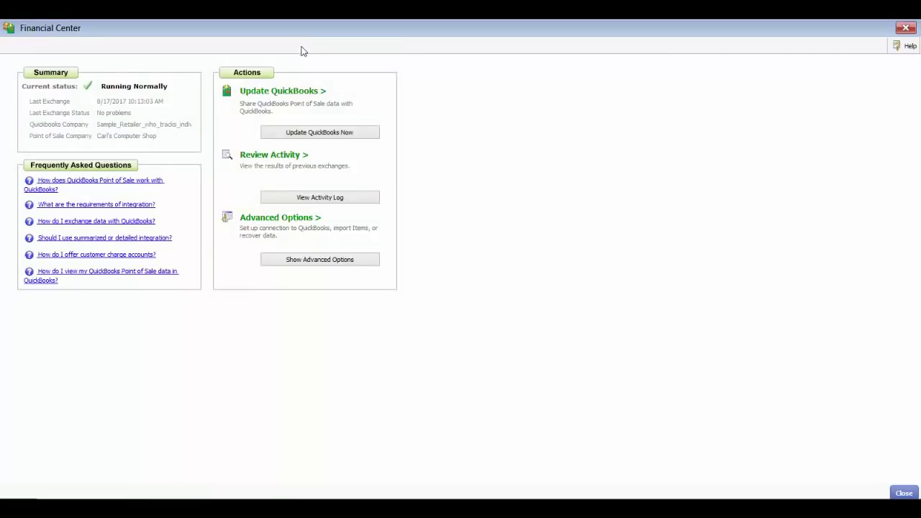
{"action": "left_click", "coordinate": [336, 260]}
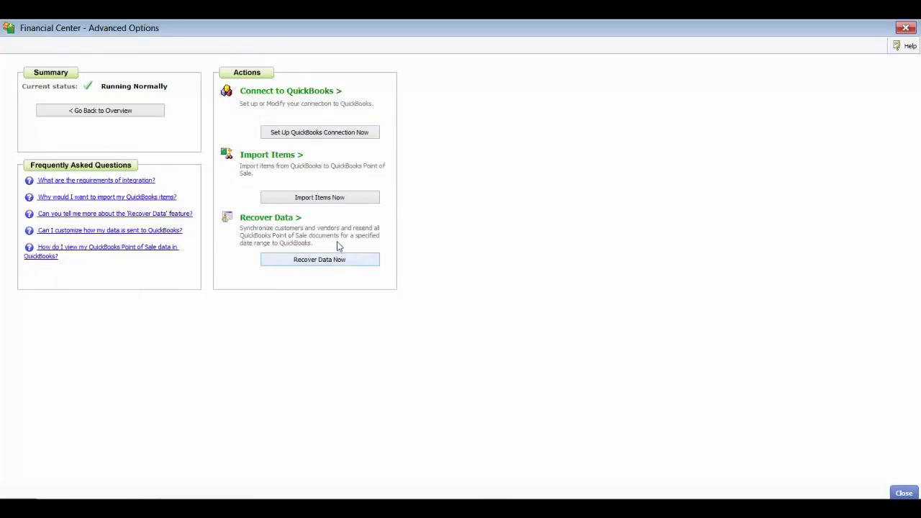
{"action": "left_click", "coordinate": [333, 200]}
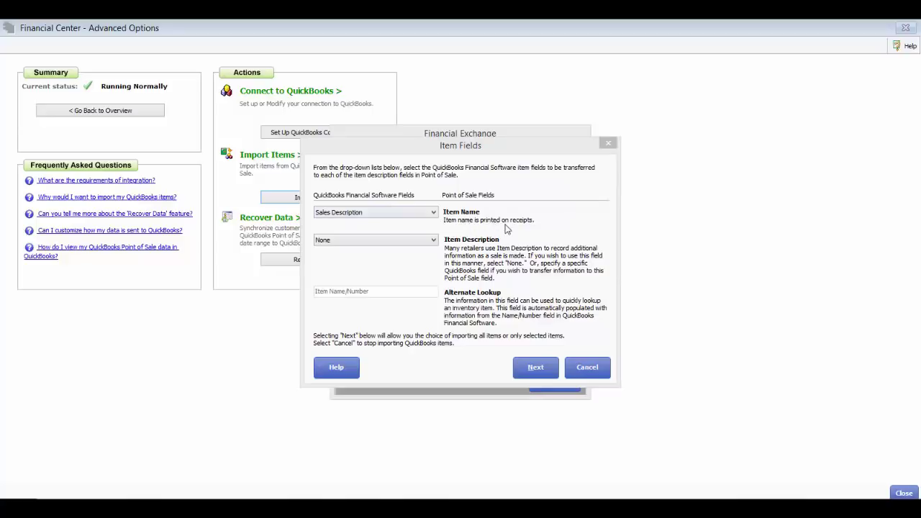
Map both Item Name and Item Description to Sales Description and continue to item selection
{"action": "left_click", "coordinate": [434, 213]}
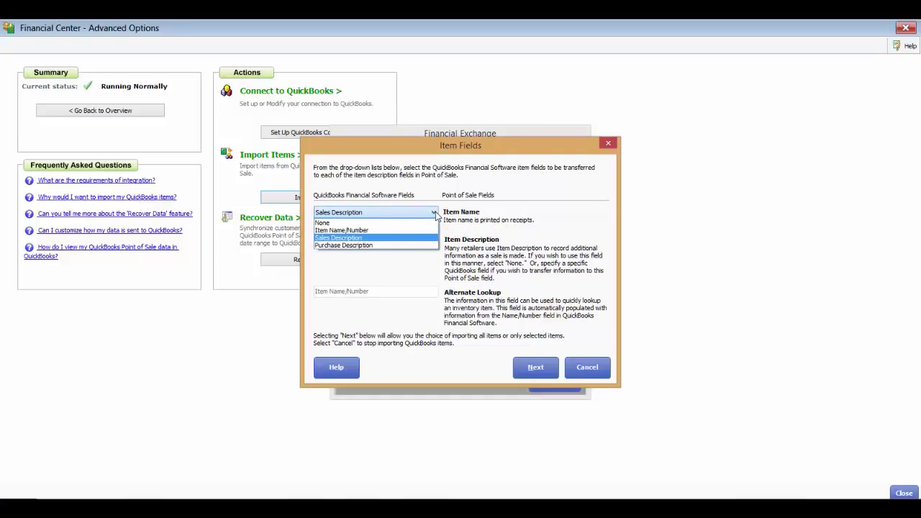
{"action": "left_click", "coordinate": [385, 239]}
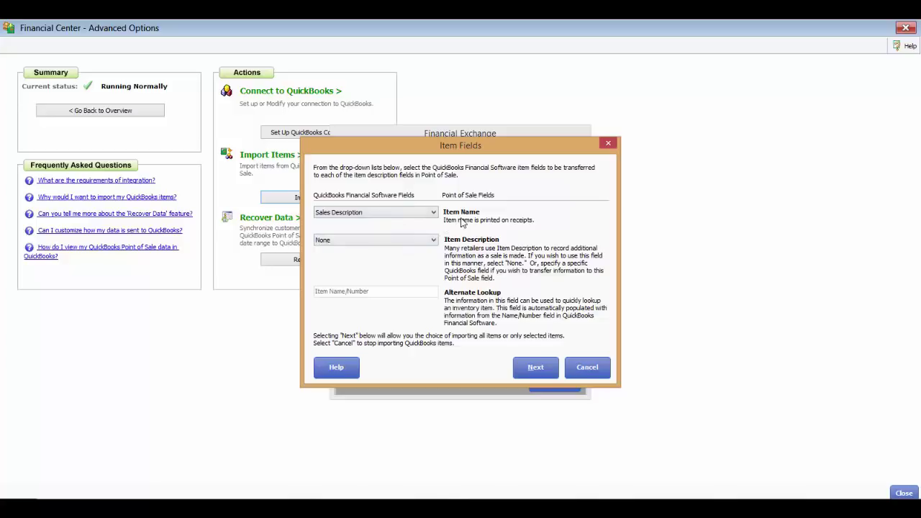
{"action": "left_click", "coordinate": [434, 240]}
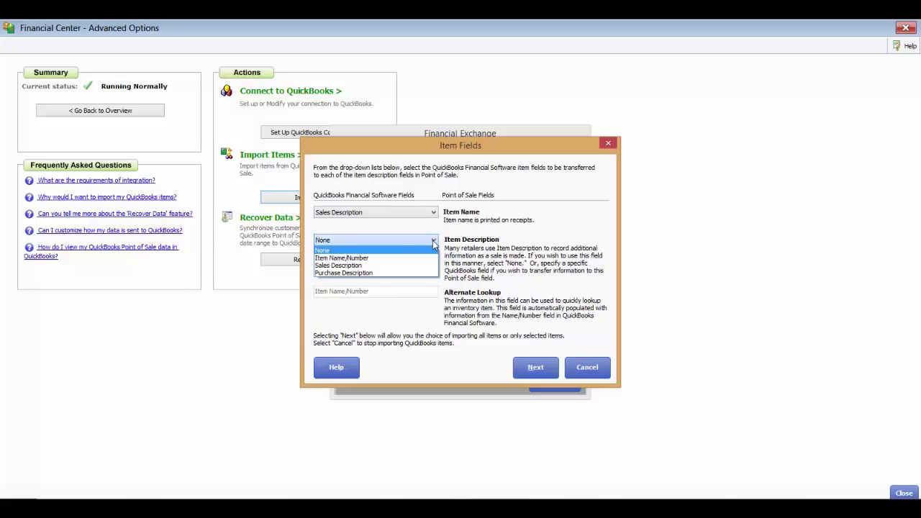
{"action": "left_click", "coordinate": [348, 266]}
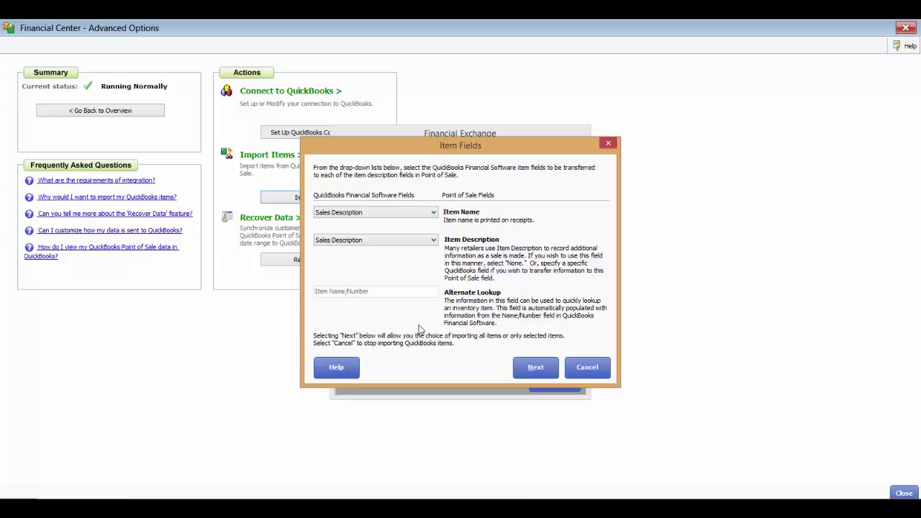
{"action": "left_click", "coordinate": [535, 368]}
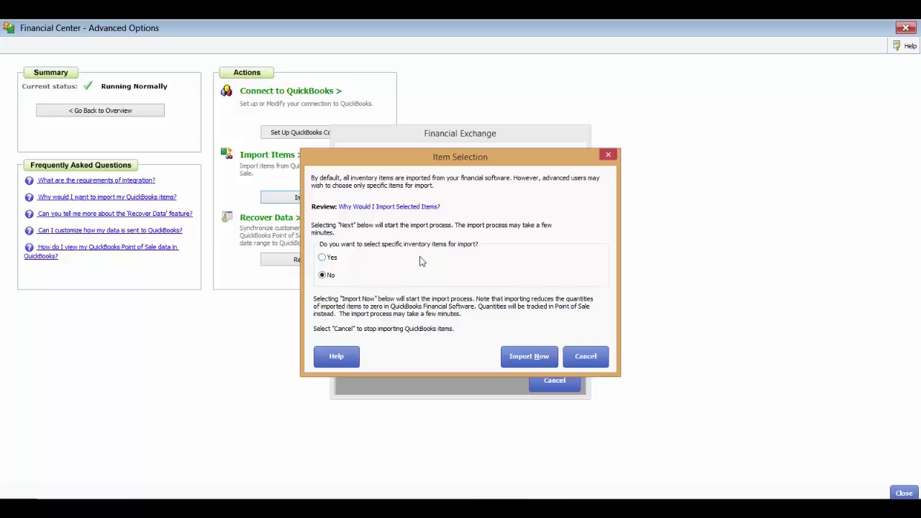
Choose Yes to import specific items and review the list of items
{"action": "left_click", "coordinate": [323, 258]}
{"action": "left_click", "coordinate": [534, 357]}
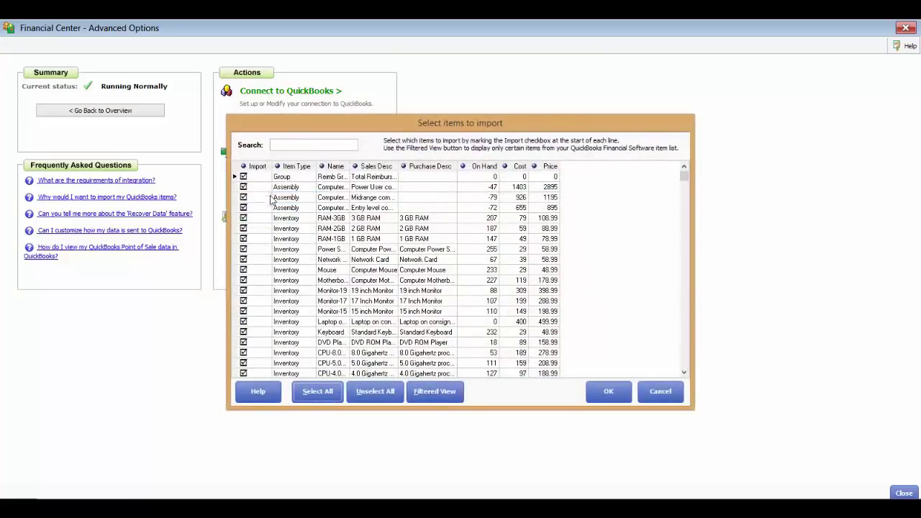
{"action": "left_click", "coordinate": [684, 372]}
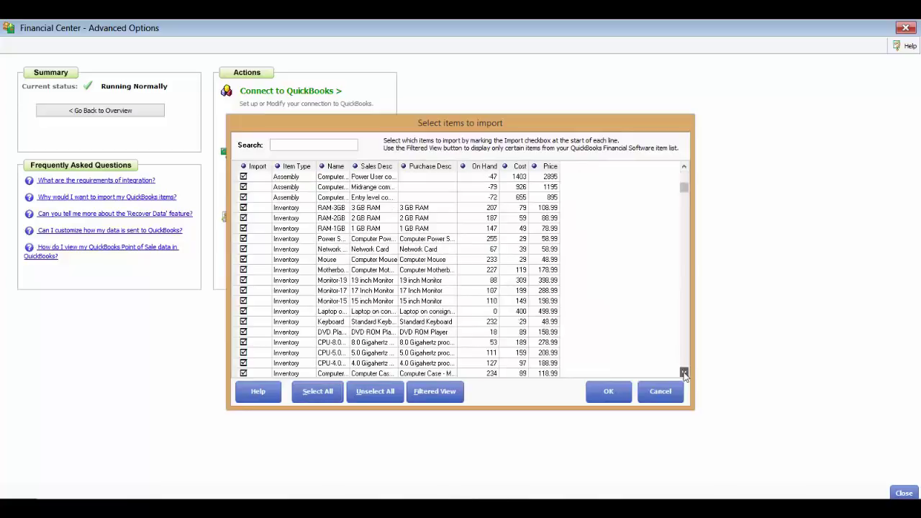
{"action": "left_click", "coordinate": [684, 373]}
{"action": "left_click", "coordinate": [683, 373]}
{"action": "left_click", "coordinate": [684, 373]}
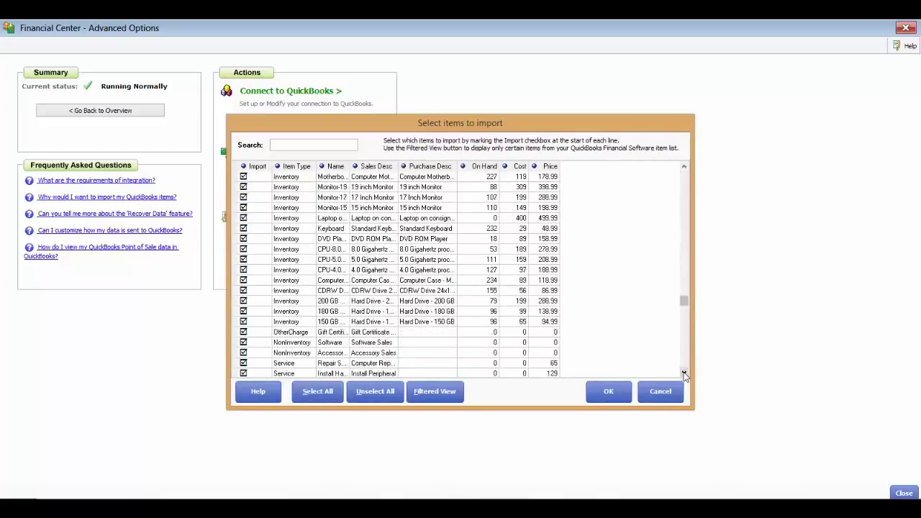
{"action": "left_click", "coordinate": [684, 373]}
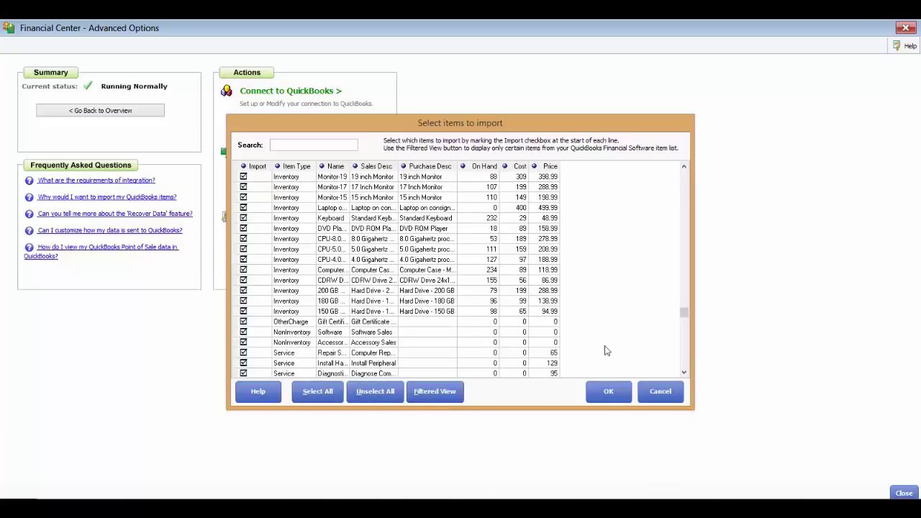
Start importing the checked items, then cancel the import and close the progress window
{"action": "left_click", "coordinate": [608, 392]}
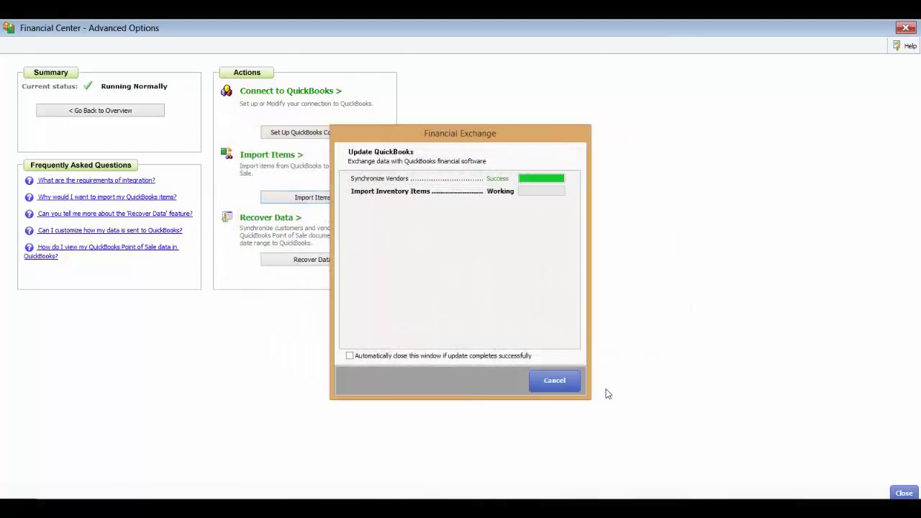
{"action": "left_click", "coordinate": [556, 382]}
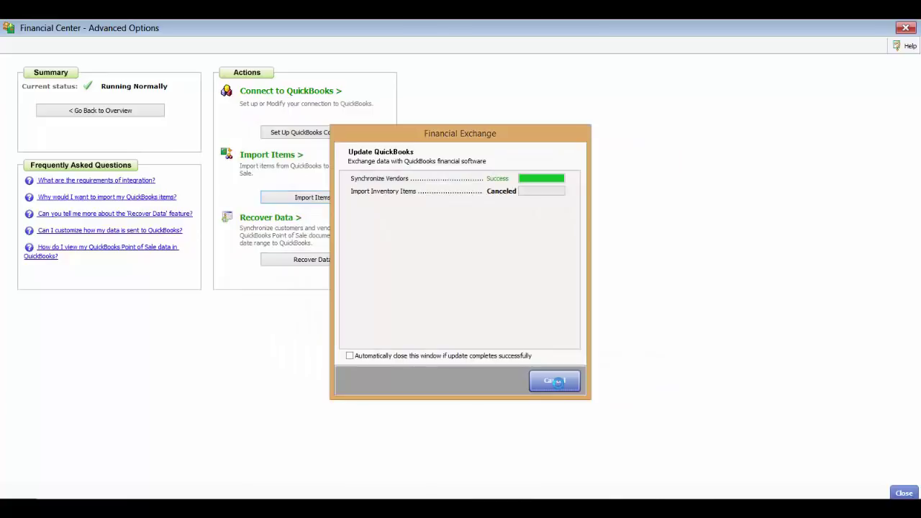
{"action": "left_click", "coordinate": [556, 381]}
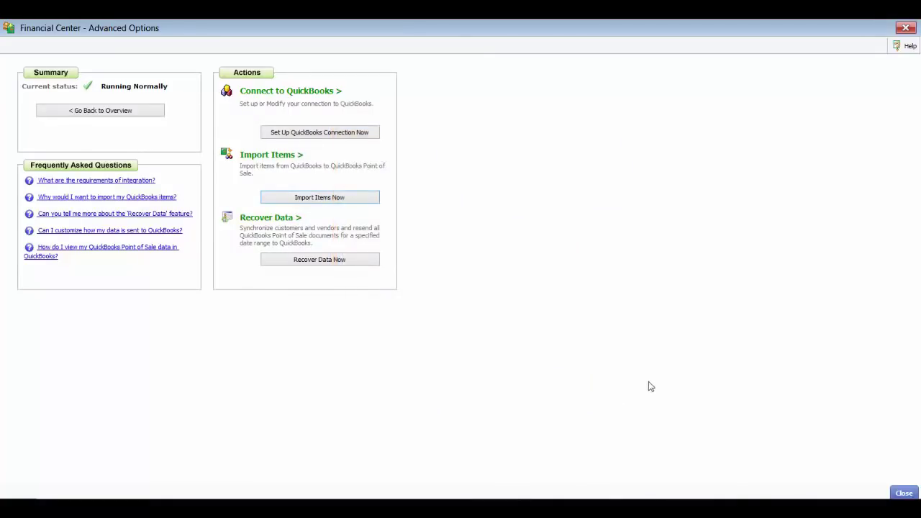
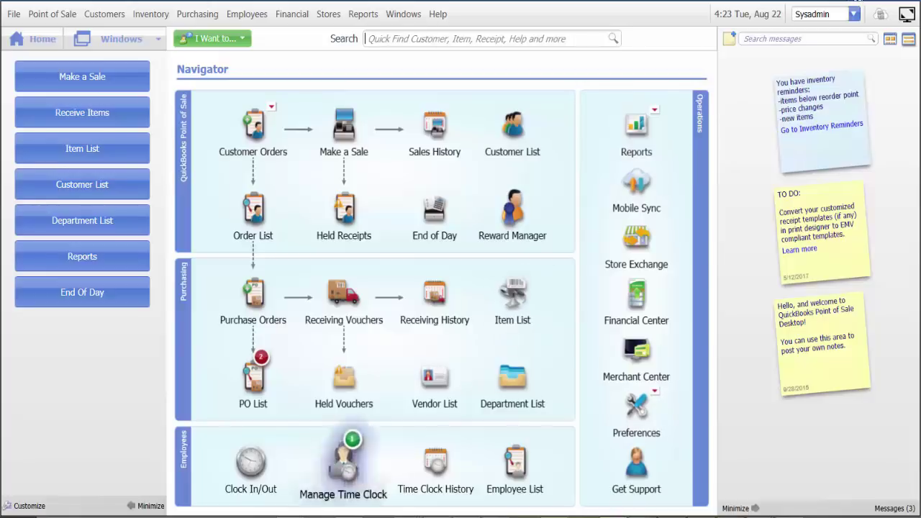
Look over the Excel import template and inventory item list workbooks, then return to Point of Sale
{"action": "mouse_move", "coordinate": [288, 515]}
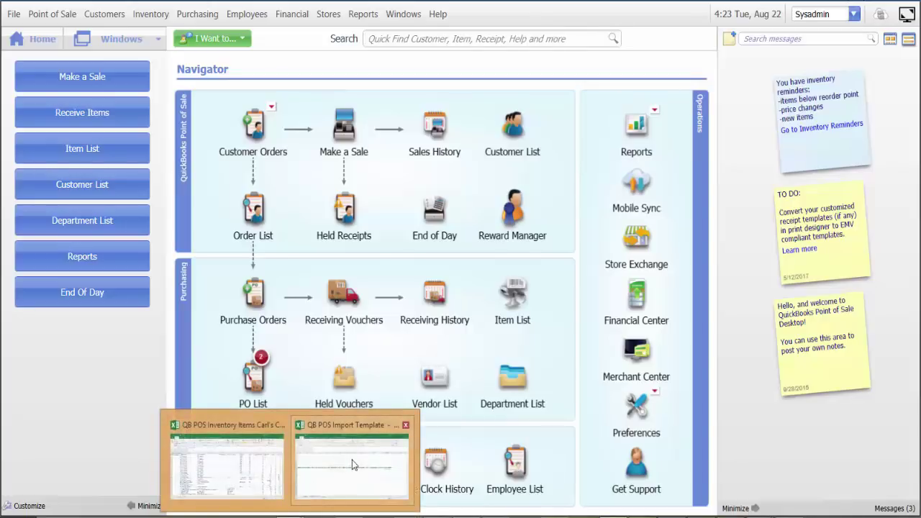
{"action": "left_click", "coordinate": [352, 460]}
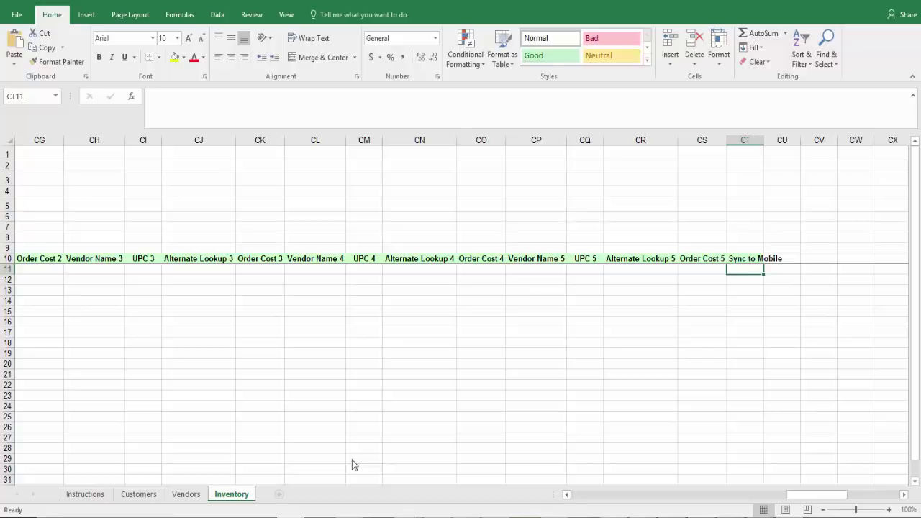
{"action": "left_click", "coordinate": [288, 515]}
{"action": "left_click", "coordinate": [226, 497]}
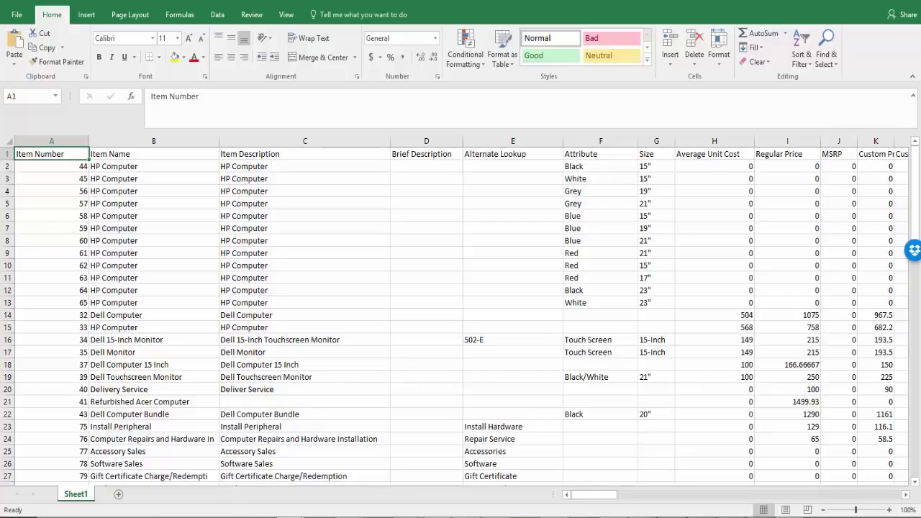
{"action": "mouse_move", "coordinate": [408, 517]}
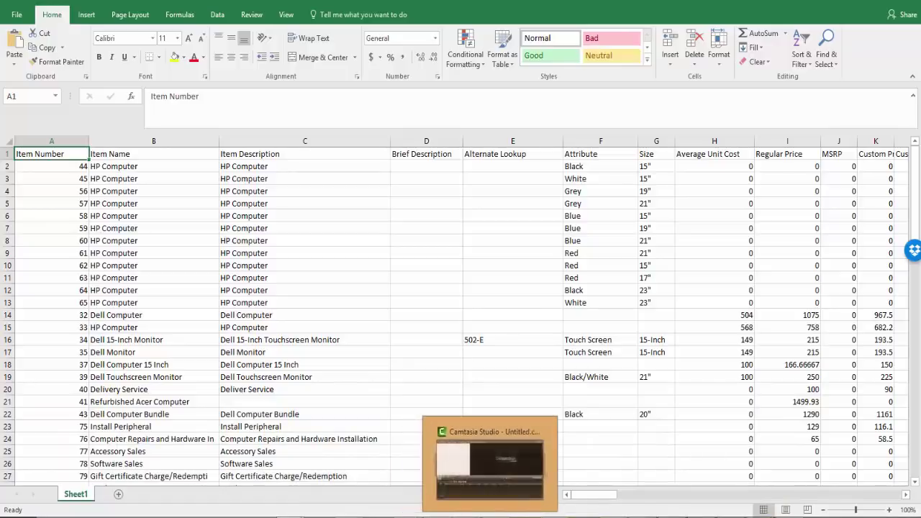
{"action": "left_click", "coordinate": [676, 517]}
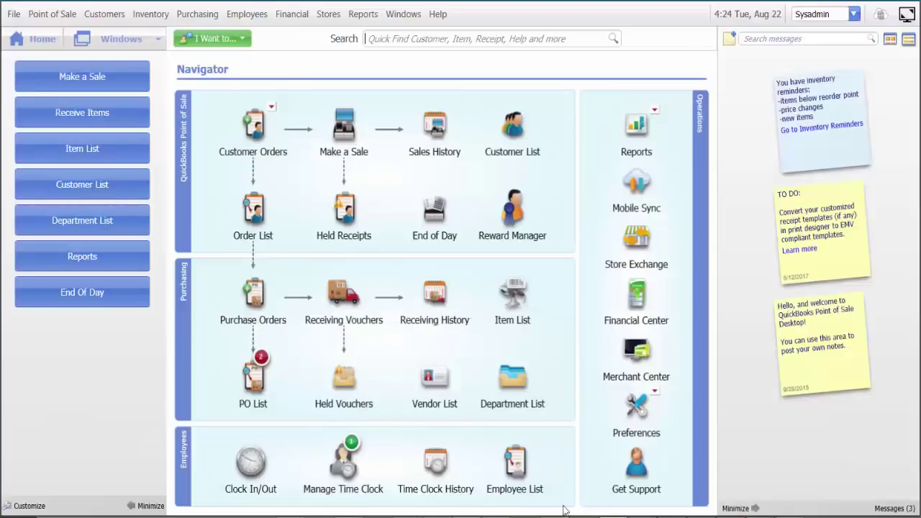
Launch the Data Import Wizard from File > Utilities and continue with Inventory Items selected
{"action": "left_click", "coordinate": [13, 13]}
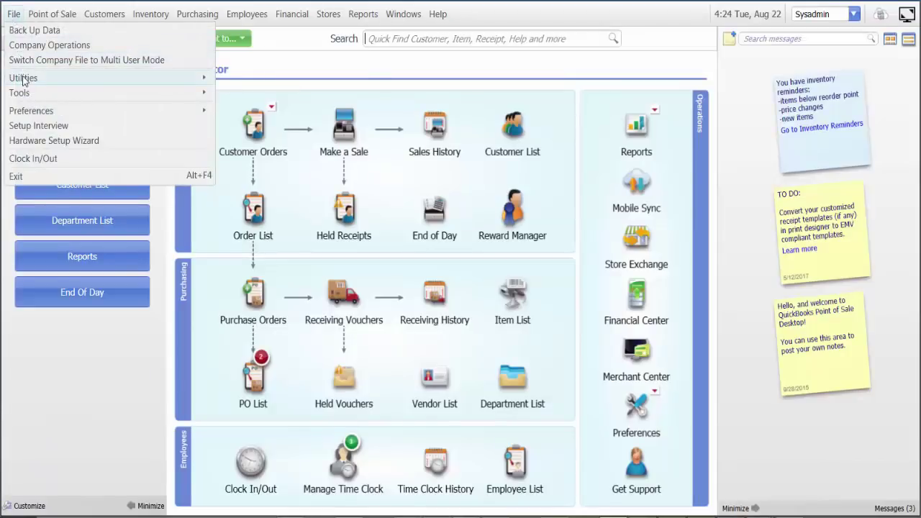
{"action": "mouse_move", "coordinate": [23, 76]}
{"action": "left_click", "coordinate": [227, 80]}
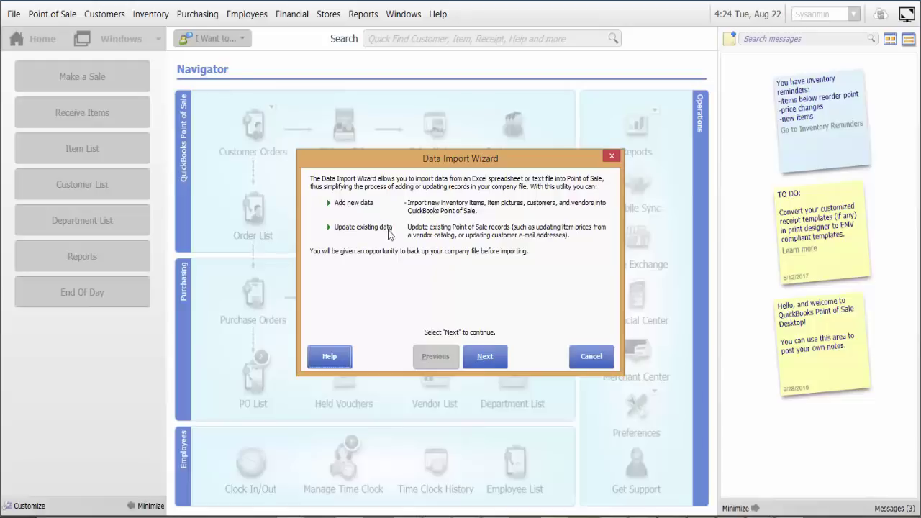
{"action": "left_click", "coordinate": [494, 360]}
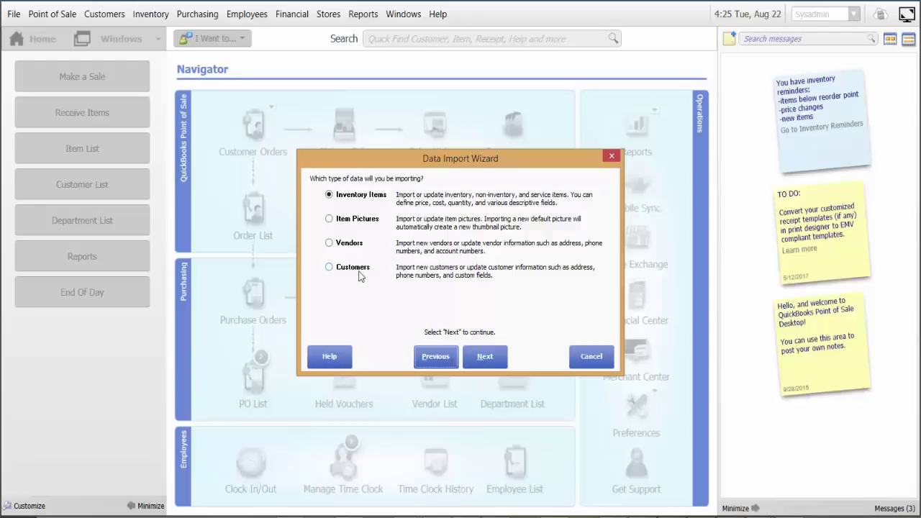
{"action": "left_click", "coordinate": [491, 359]}
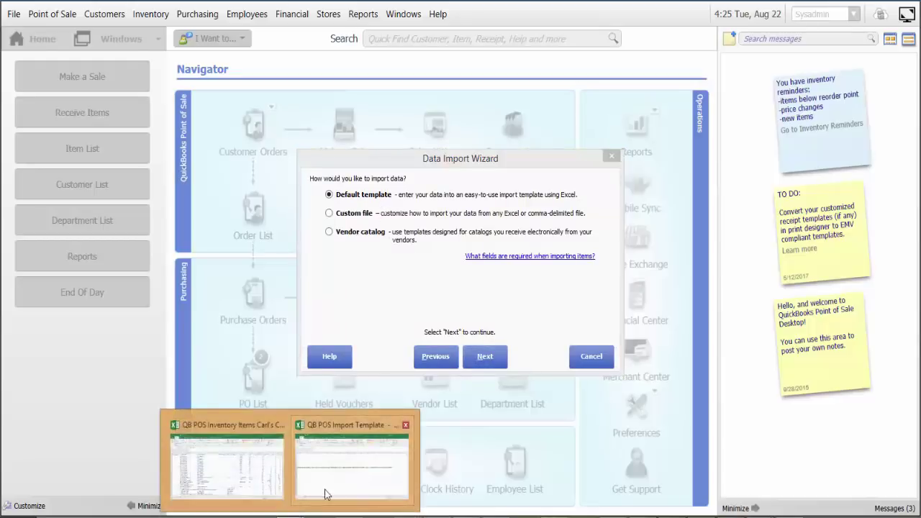
{"action": "left_click", "coordinate": [325, 489]}
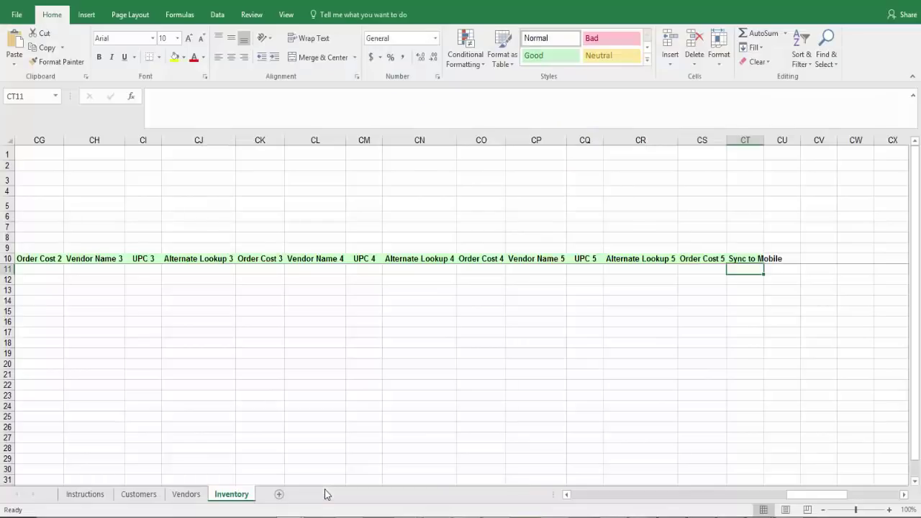
{"action": "left_click", "coordinate": [589, 496]}
{"action": "left_click", "coordinate": [590, 496]}
{"action": "left_click", "coordinate": [589, 496]}
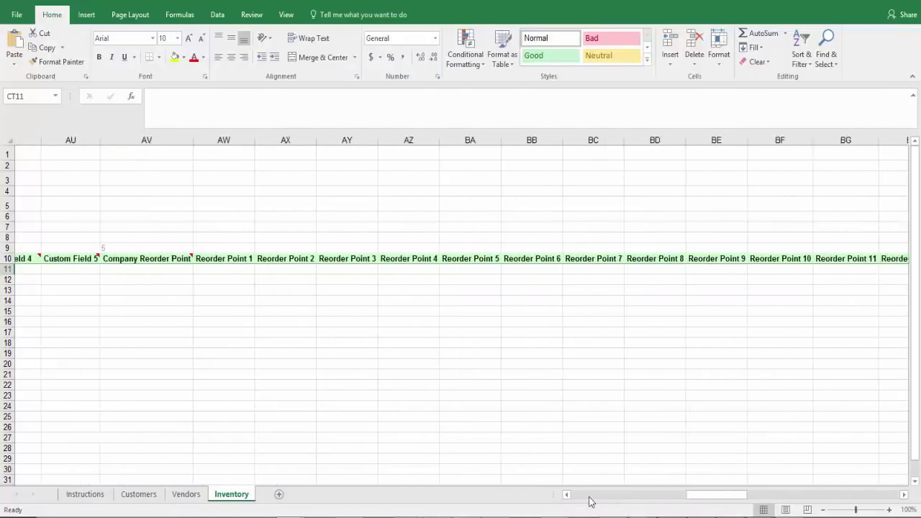
{"action": "left_click", "coordinate": [589, 497]}
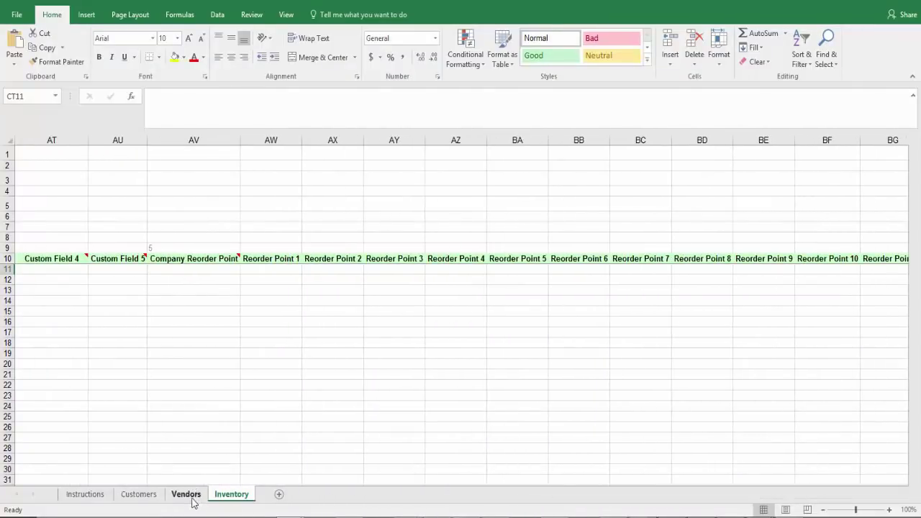
{"action": "left_click", "coordinate": [191, 495]}
{"action": "left_click", "coordinate": [139, 495]}
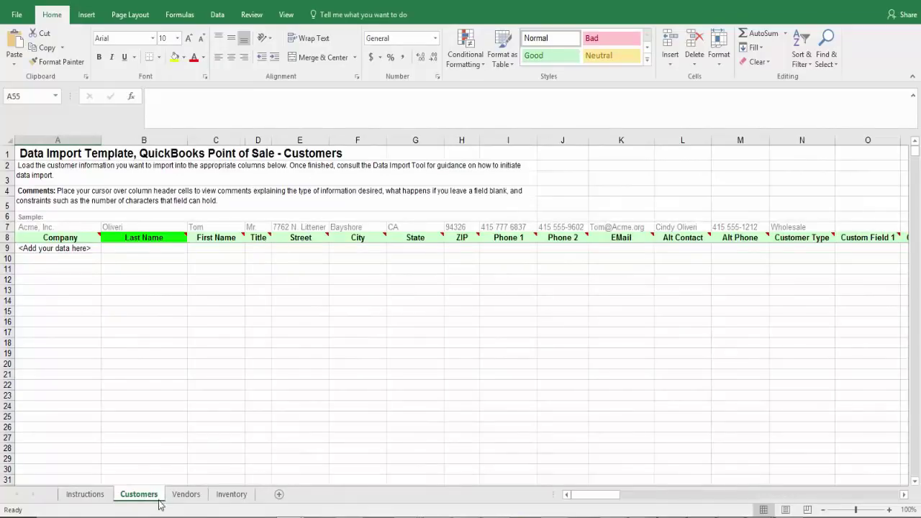
{"action": "left_click", "coordinate": [861, 3]}
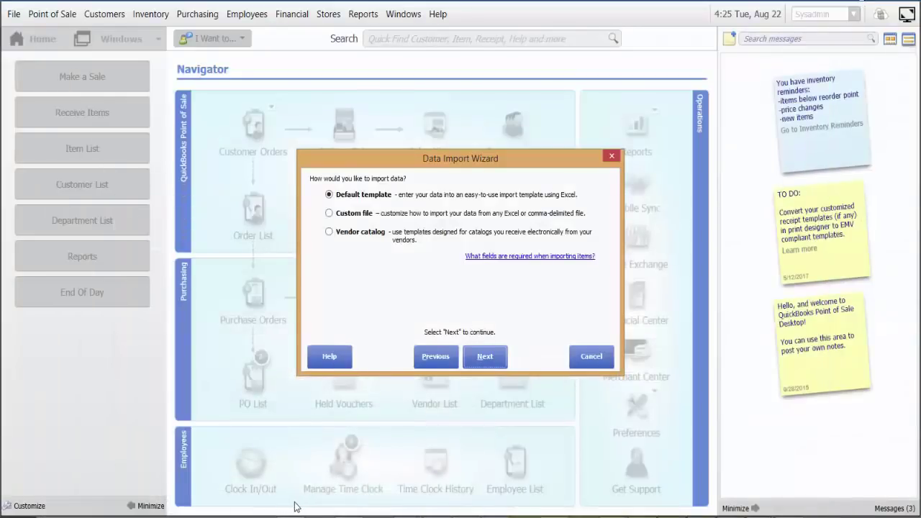
{"action": "left_click", "coordinate": [272, 494]}
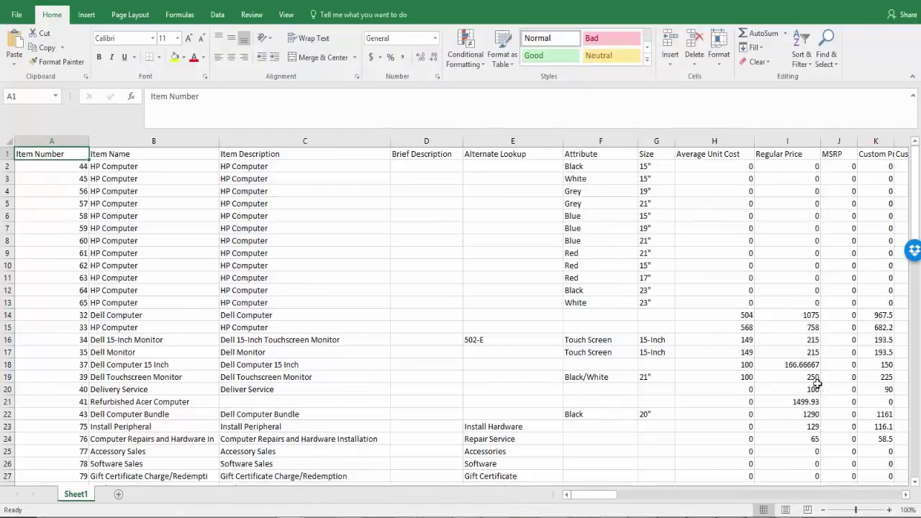
{"action": "key", "text": "alt+Tab"}
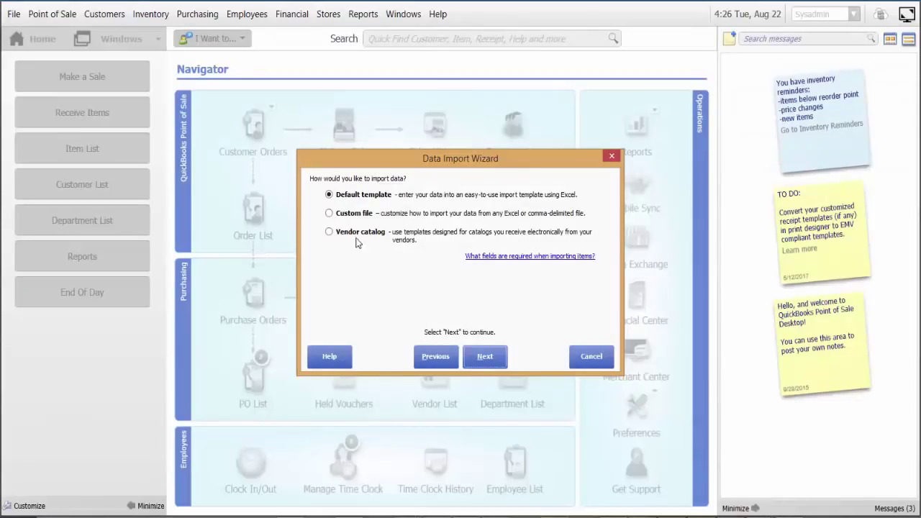
Choose Custom file and open the inventory items workbook from the QBPOS 2017 folder
{"action": "left_click", "coordinate": [330, 214]}
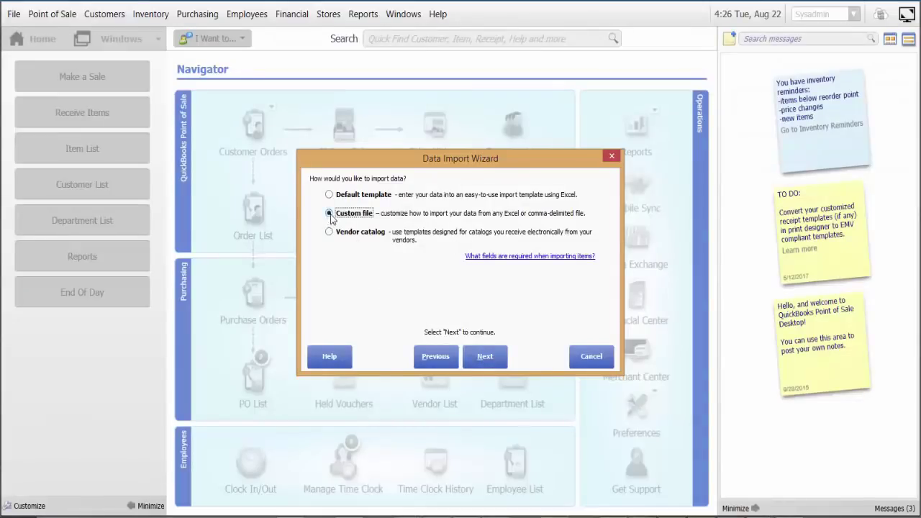
{"action": "left_click", "coordinate": [497, 362]}
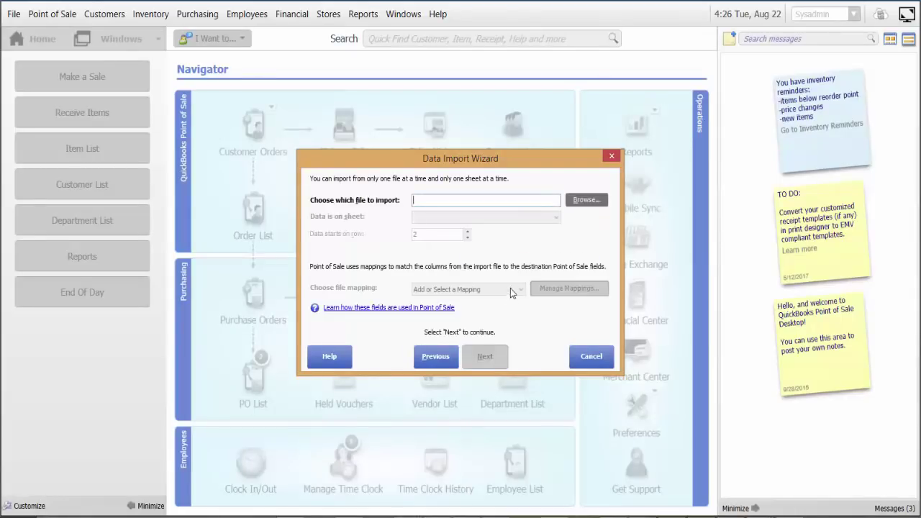
{"action": "left_click", "coordinate": [587, 199]}
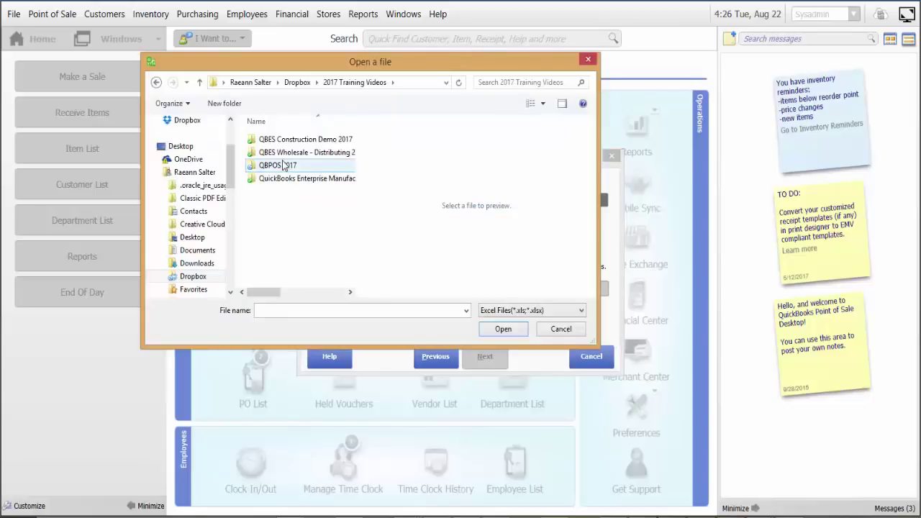
{"action": "left_click", "coordinate": [285, 166]}
{"action": "double_click", "coordinate": [284, 166]}
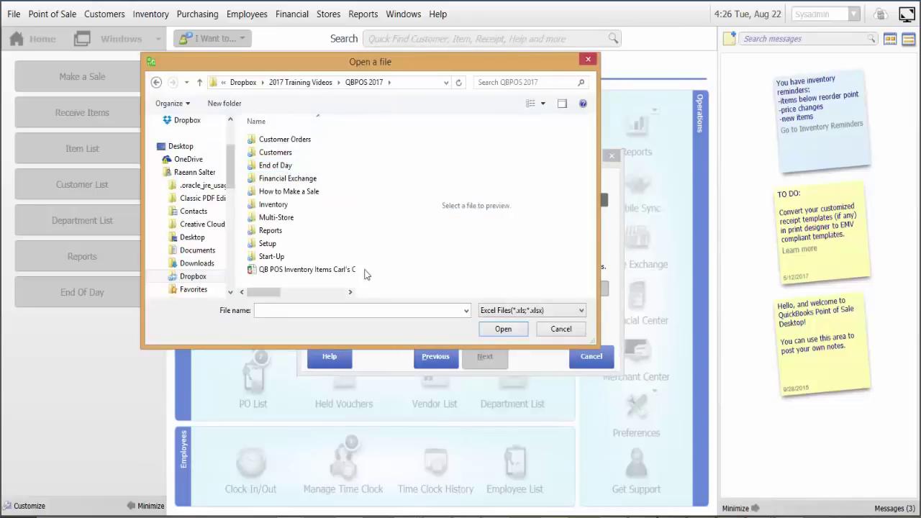
{"action": "double_click", "coordinate": [287, 271]}
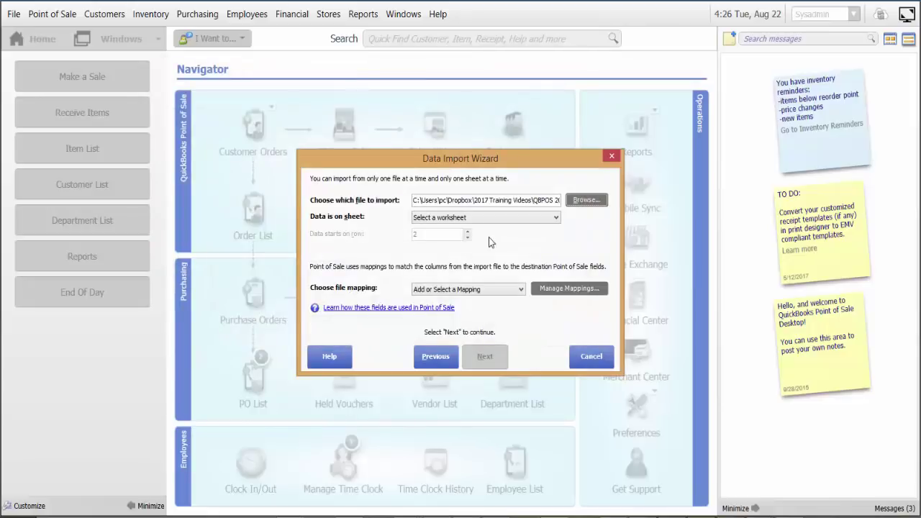
Select Sheet1 as the data sheet and check the inventory items workbook in Excel
{"action": "left_click", "coordinate": [555, 220]}
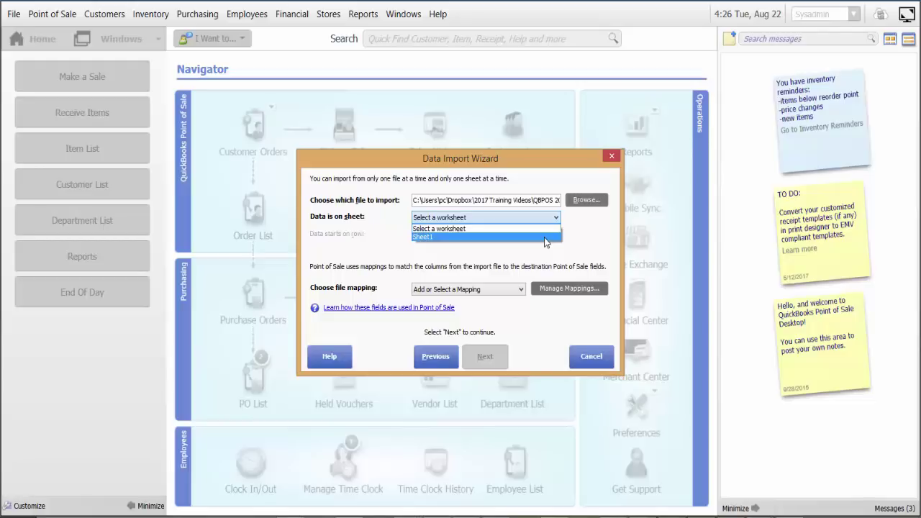
{"action": "left_click", "coordinate": [544, 238]}
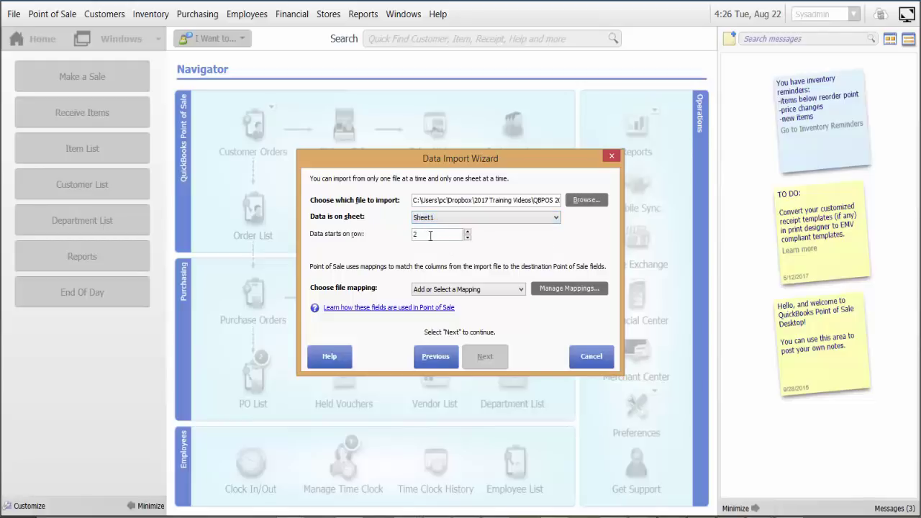
{"action": "left_click", "coordinate": [293, 512]}
{"action": "left_click", "coordinate": [242, 475]}
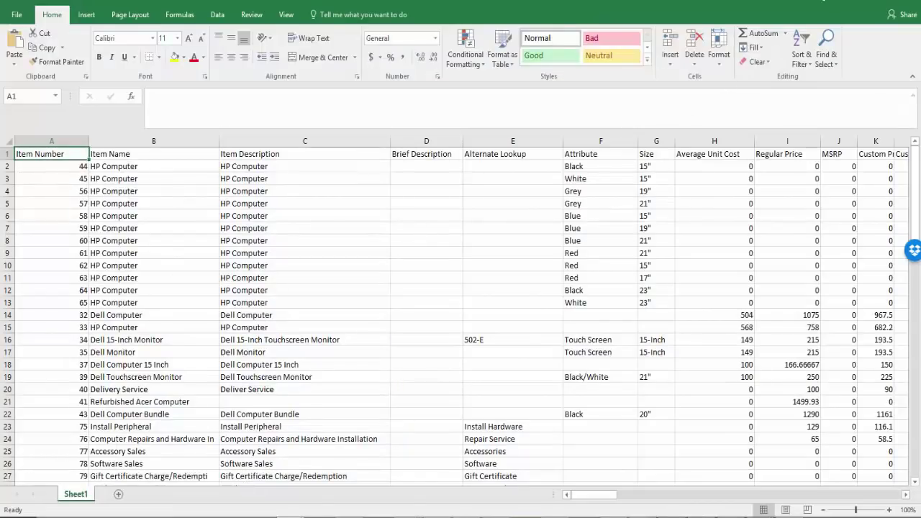
{"action": "left_click", "coordinate": [858, 3]}
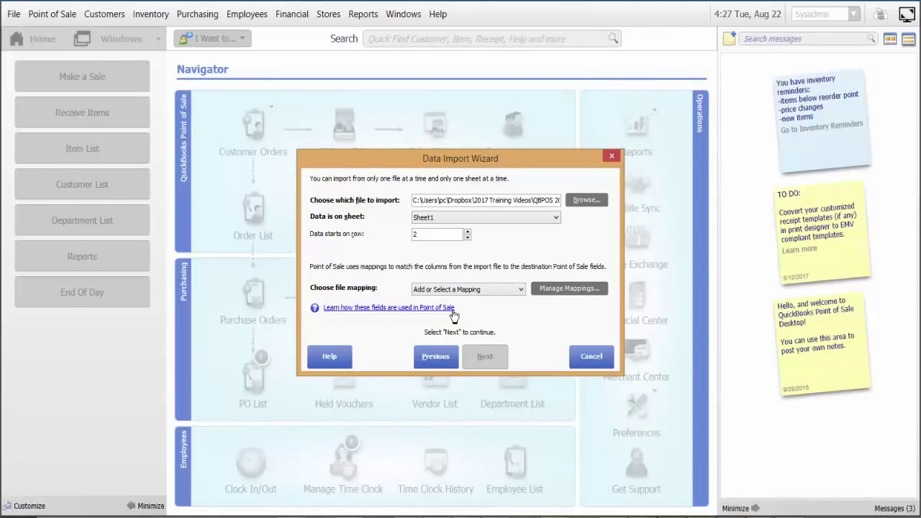
Start a new field mapping, list spreadsheet columns for Item Number, and show all Point of Sale fields
{"action": "left_click", "coordinate": [520, 290]}
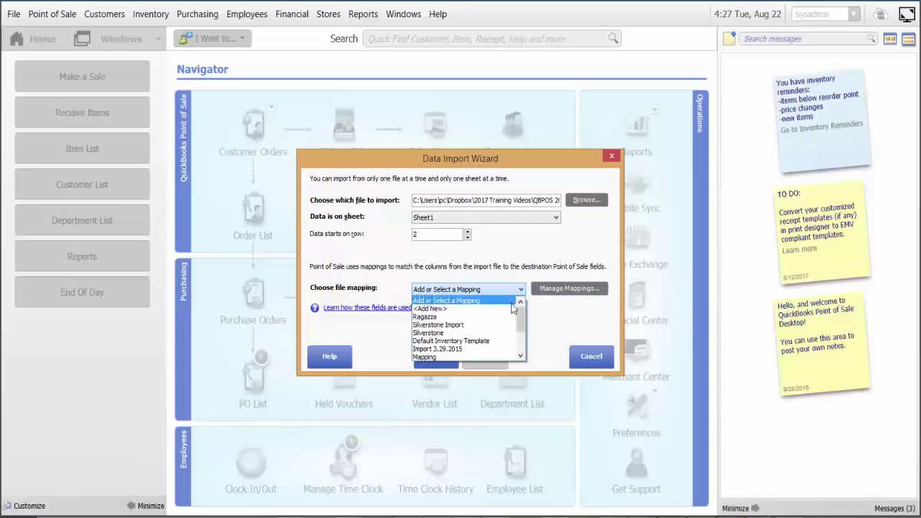
{"action": "left_click", "coordinate": [498, 309]}
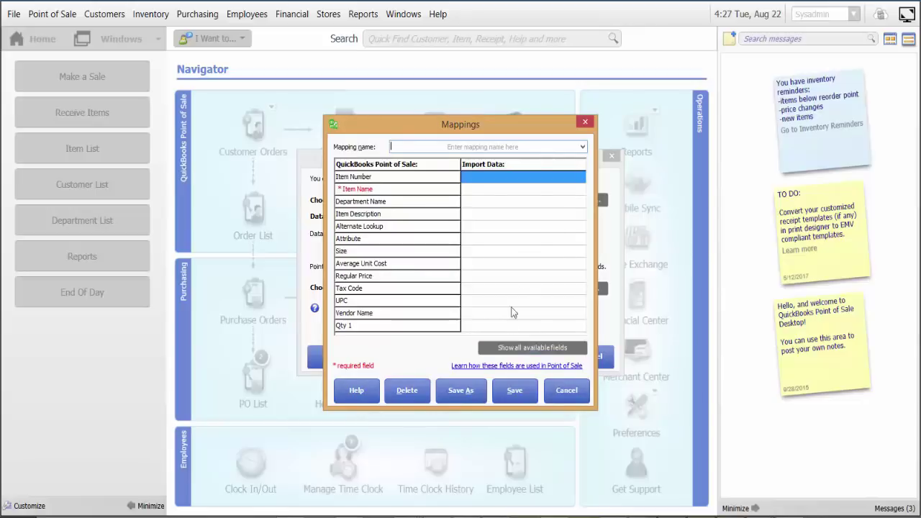
{"action": "left_click", "coordinate": [536, 182]}
{"action": "left_click", "coordinate": [581, 180]}
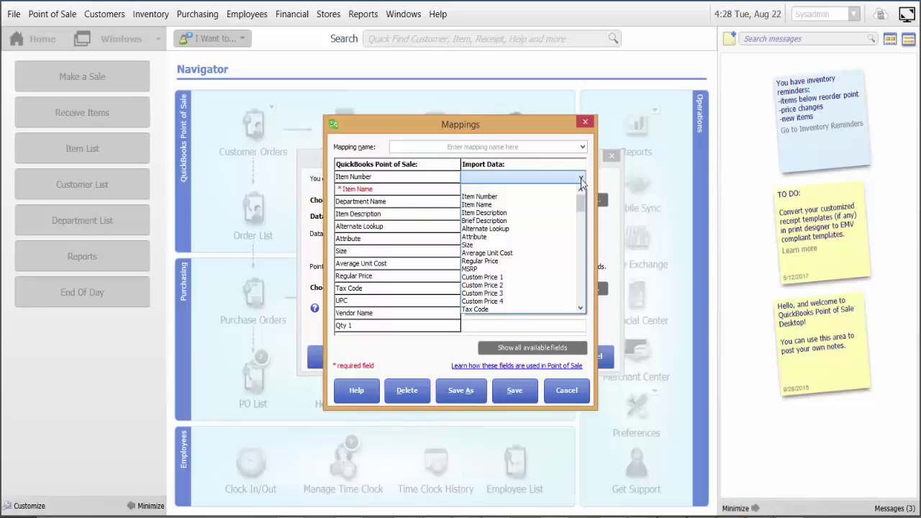
{"action": "left_click", "coordinate": [563, 349]}
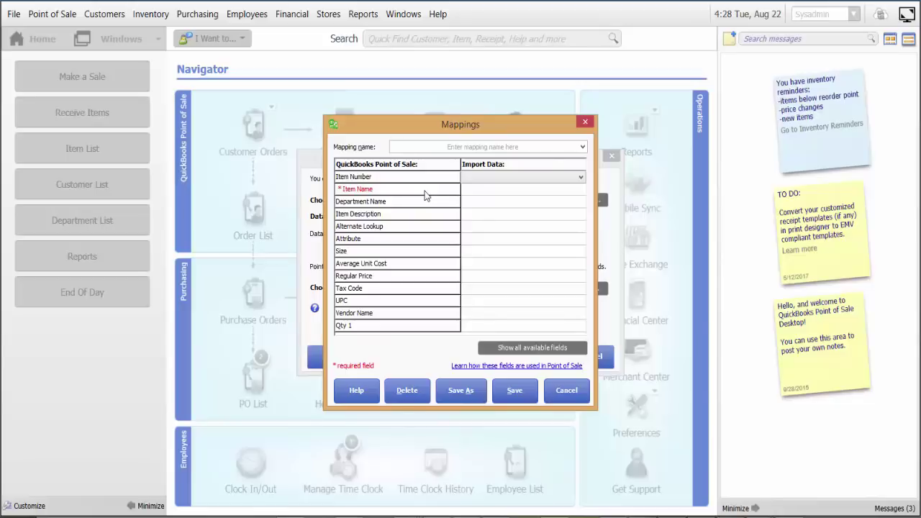
{"action": "mouse_move", "coordinate": [425, 195]}
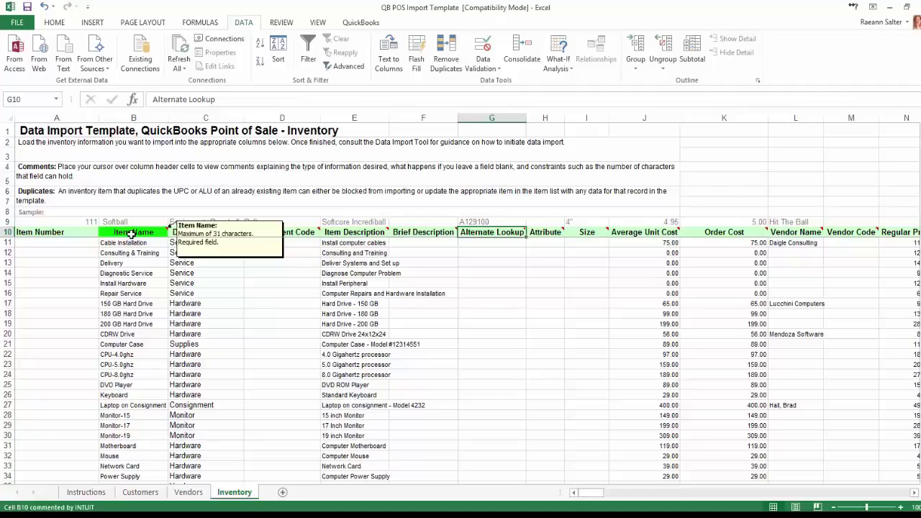
{"action": "left_click", "coordinate": [54, 233]}
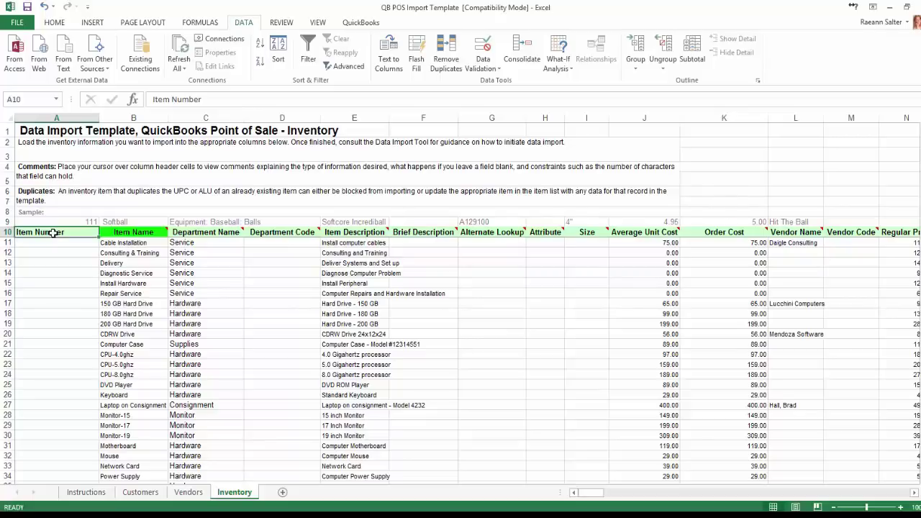
{"action": "key", "text": "Tab"}
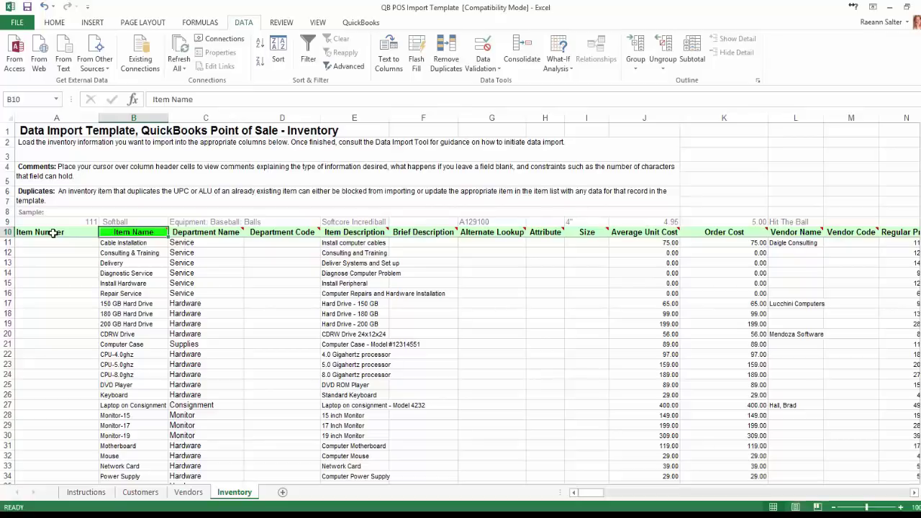
{"action": "key", "text": "Right"}
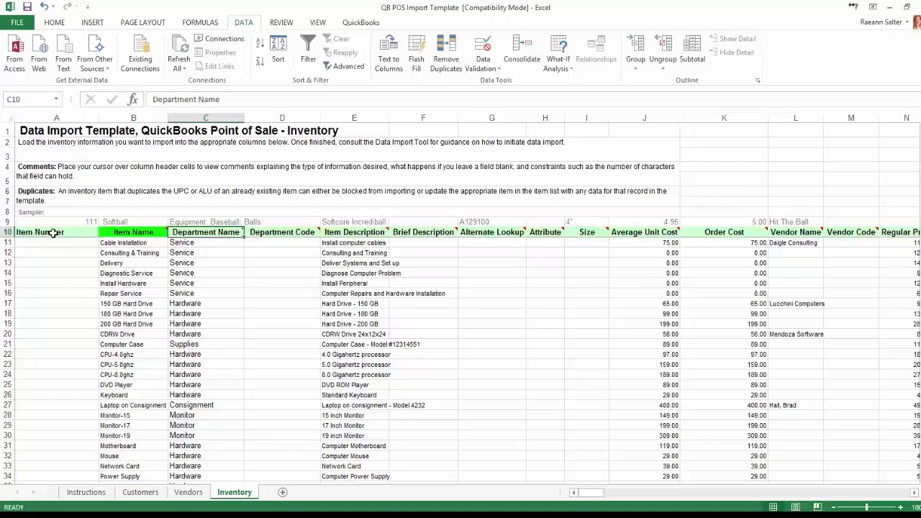
{"action": "key", "text": "Right"}
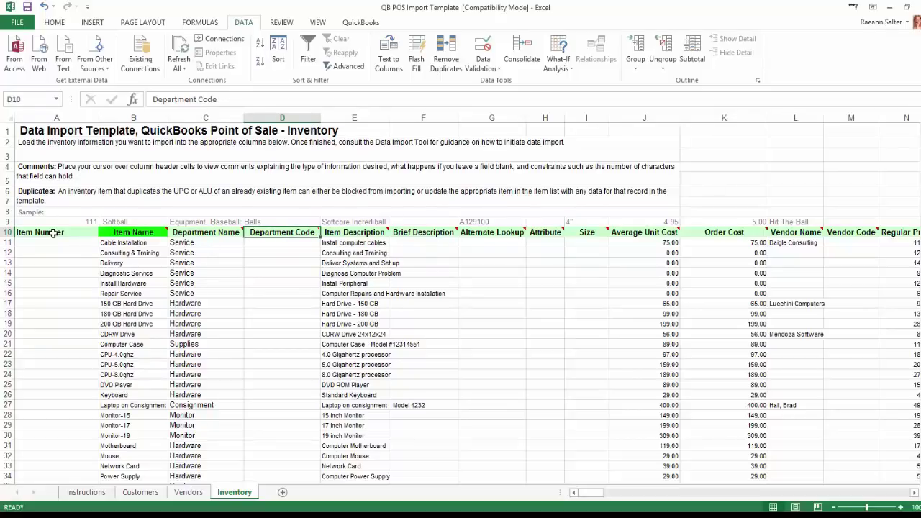
{"action": "key", "text": "Right"}
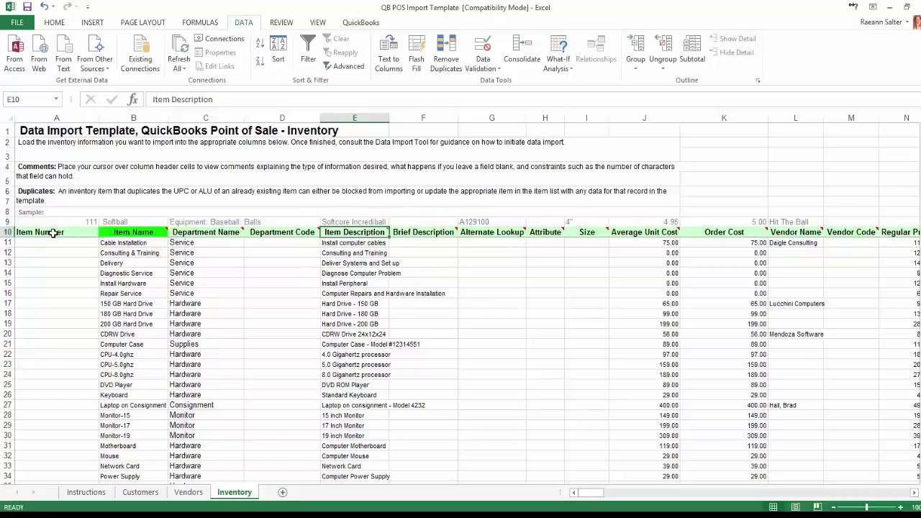
{"action": "key", "text": "Right"}
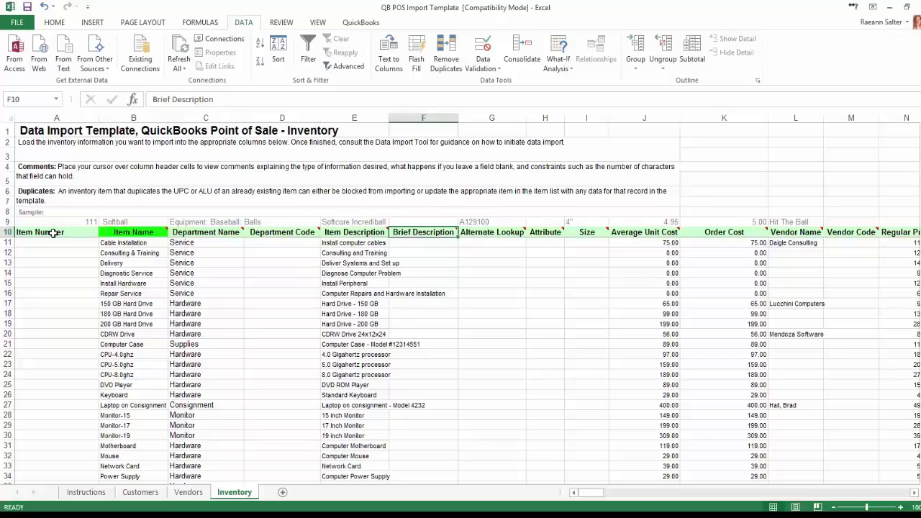
{"action": "key", "text": "Right"}
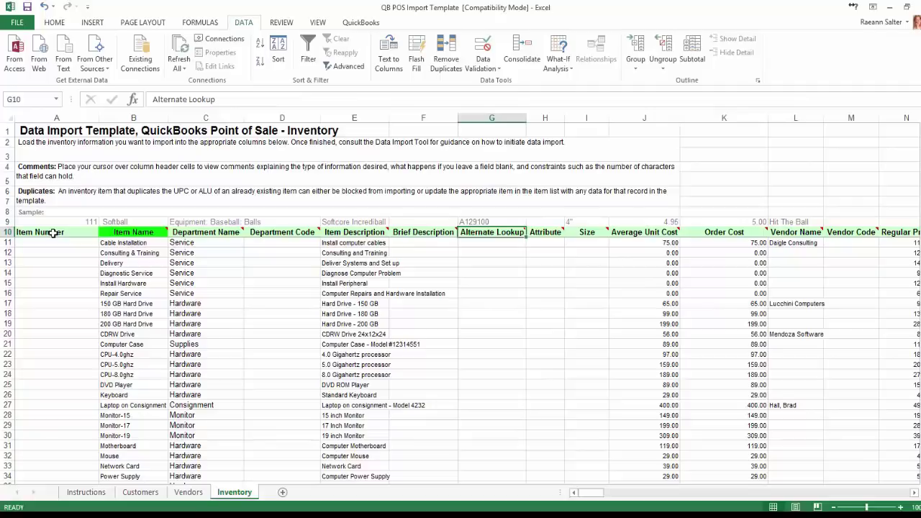
Step across the Attribute, Size, Average Unit Cost, Order Cost and Vendor Name headers
{"action": "key", "text": "Right"}
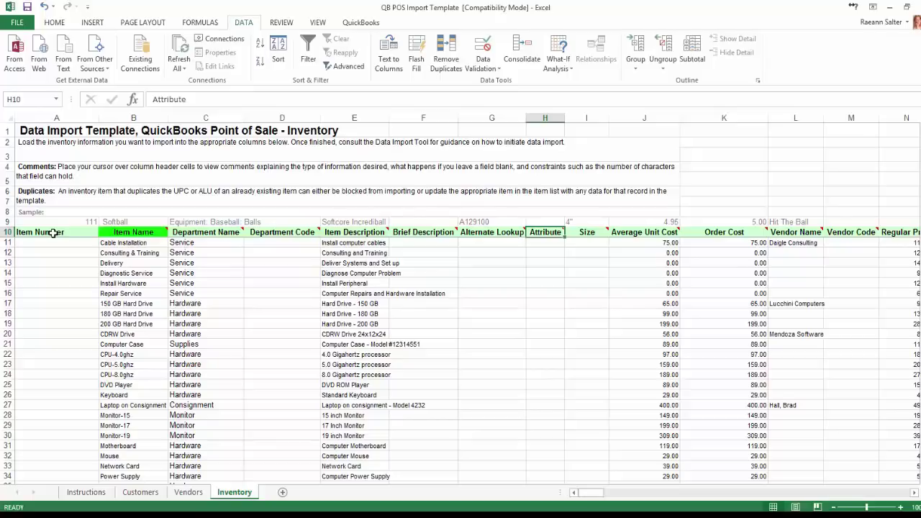
{"action": "key", "text": "Right"}
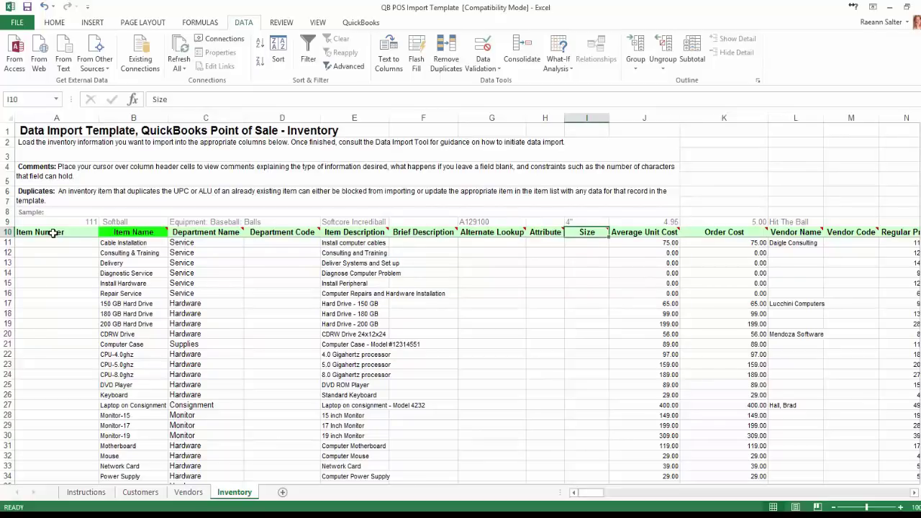
{"action": "key", "text": "Right"}
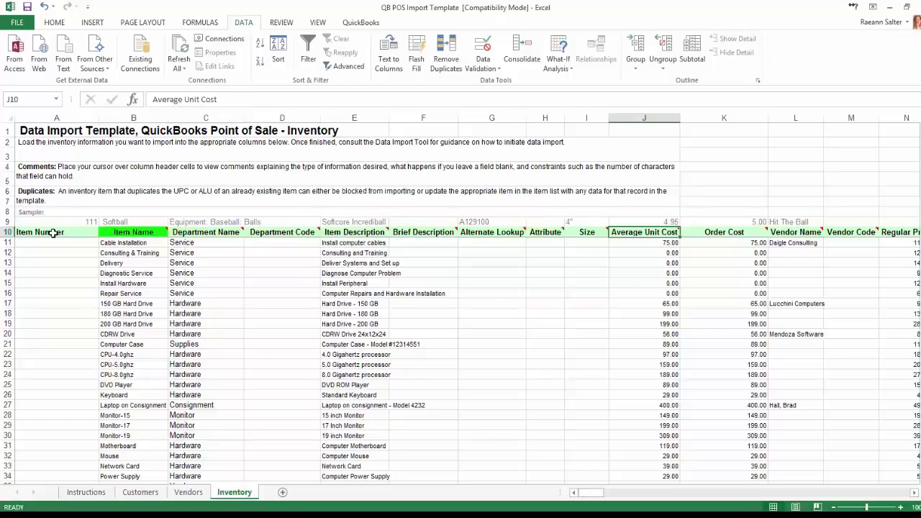
{"action": "key", "text": "Right"}
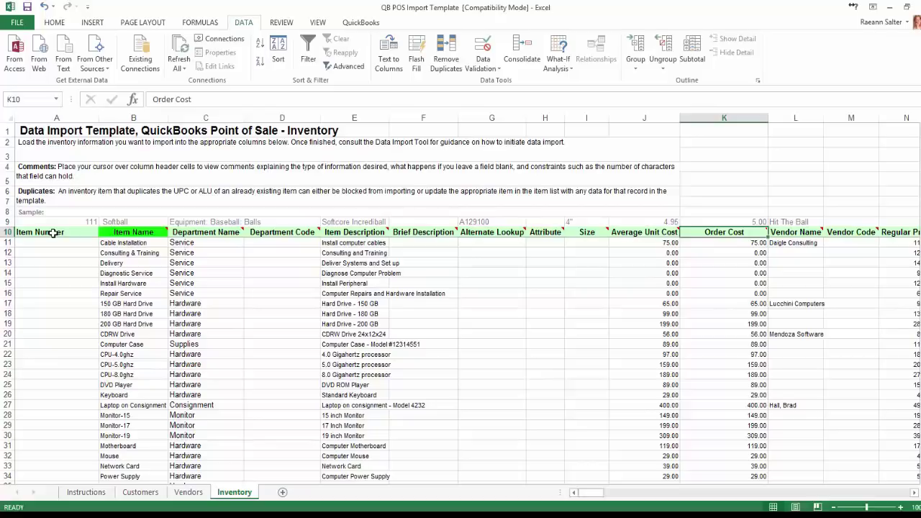
{"action": "key", "text": "Right"}
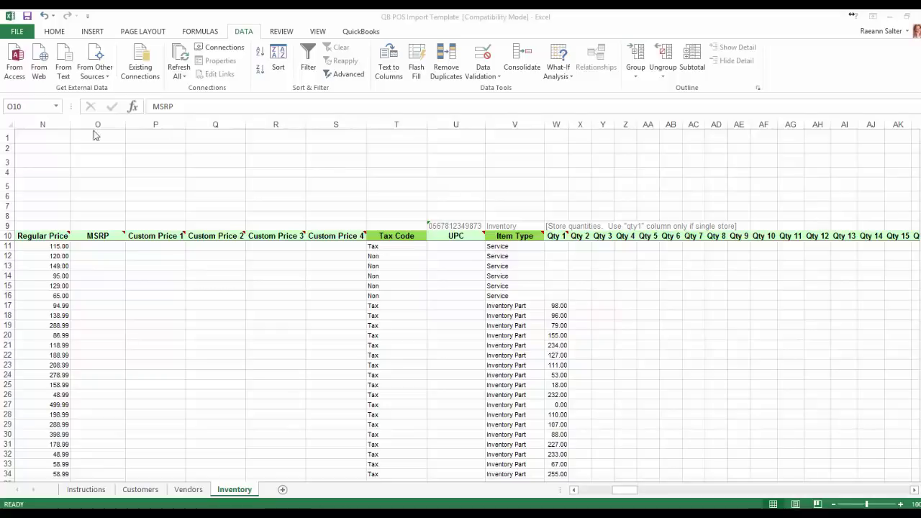
{"action": "left_click", "coordinate": [35, 231]}
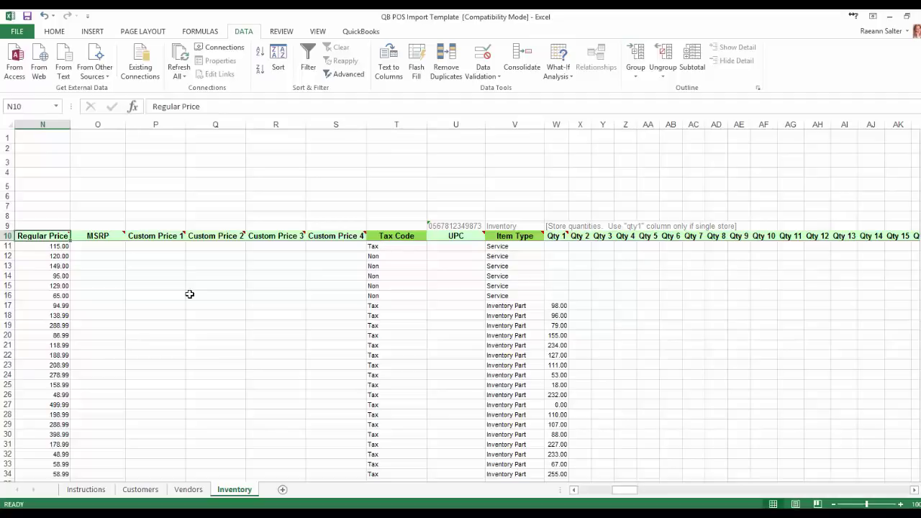
{"action": "key", "text": "Right"}
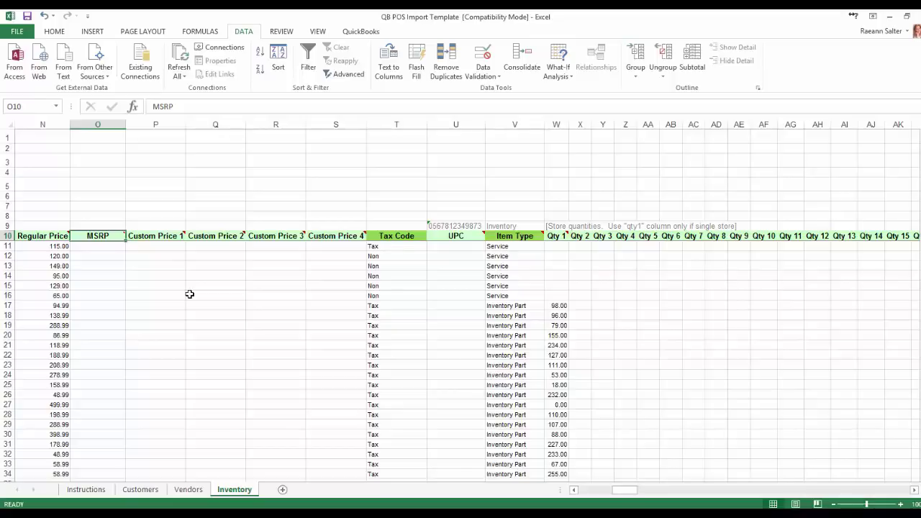
{"action": "key", "text": "Right"}
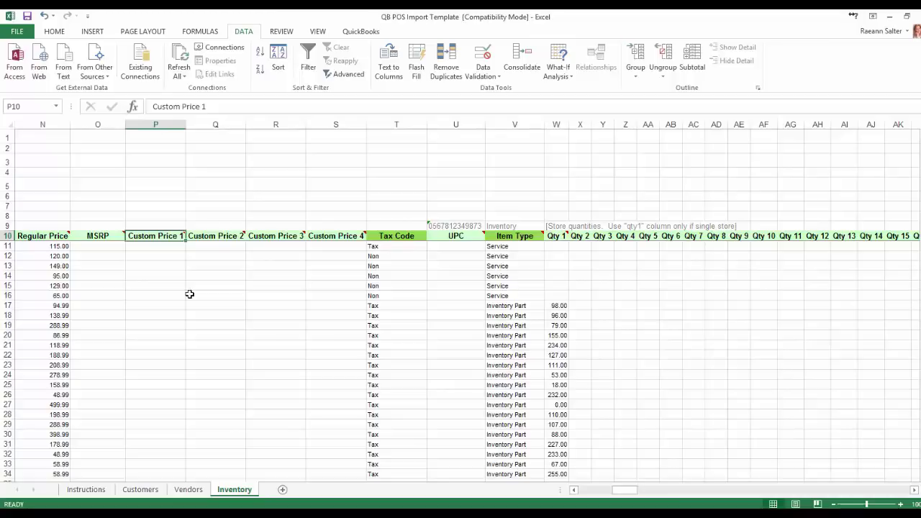
{"action": "key", "text": "Right"}
{"action": "key", "text": "Right"}
{"action": "key", "text": "Right"}
{"action": "key", "text": "Right"}
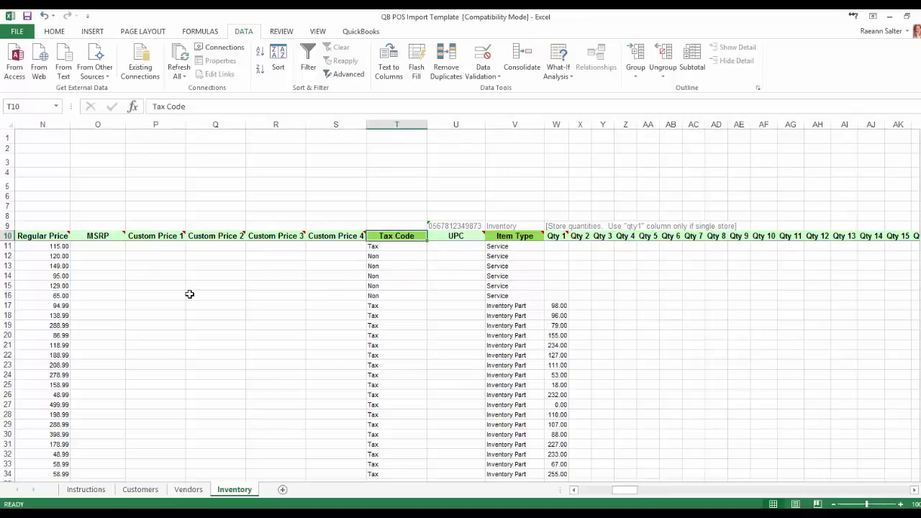
{"action": "key", "text": "Right"}
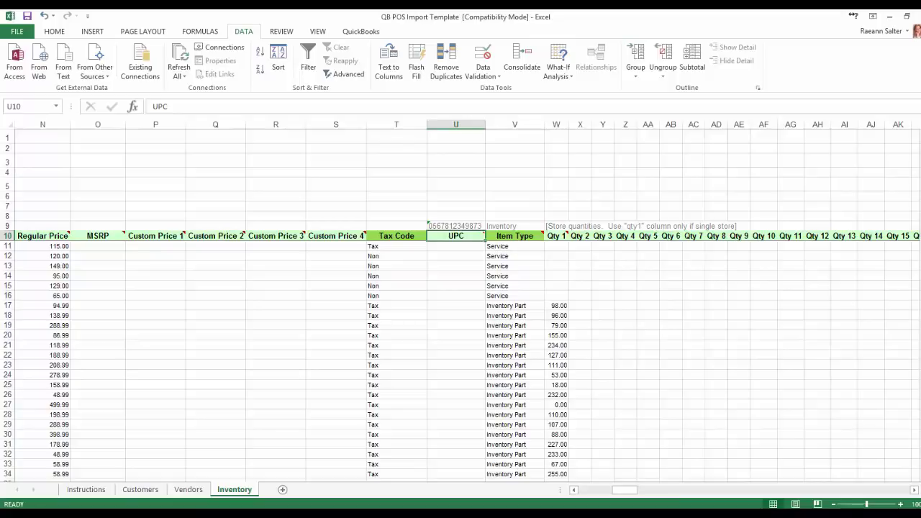
{"action": "left_click", "coordinate": [515, 236]}
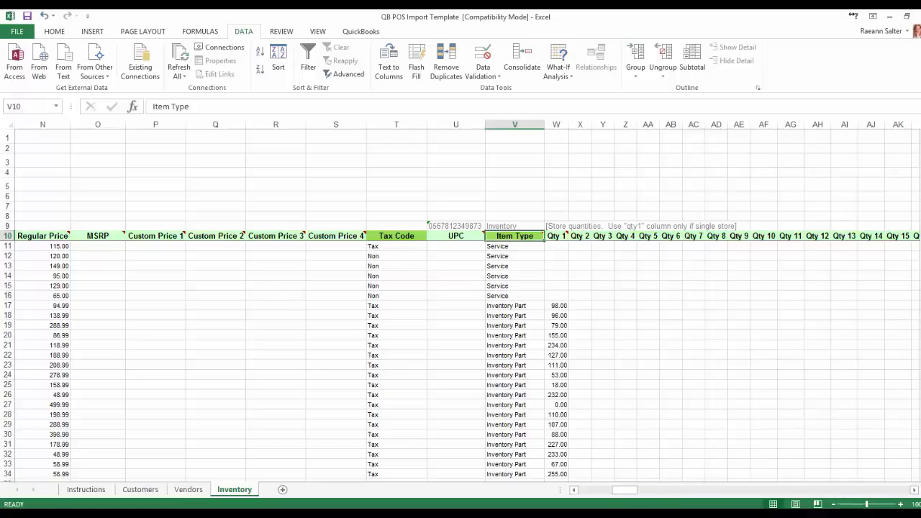
{"action": "left_click", "coordinate": [557, 237]}
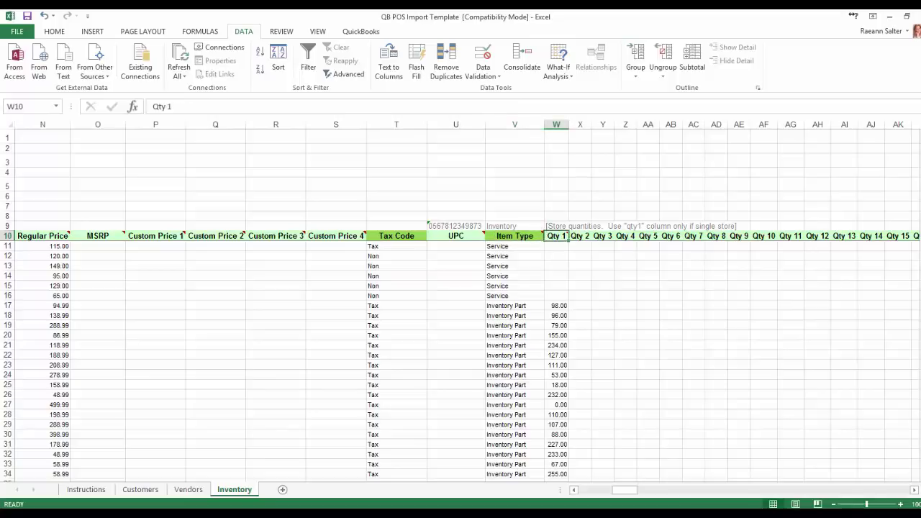
Move across the store quantity headers Qty 12 through Qty 20 to Custom Field 1
{"action": "left_click", "coordinate": [514, 236]}
{"action": "left_click", "coordinate": [556, 236]}
{"action": "key", "text": "Right"}
{"action": "key", "text": "Right"}
{"action": "key", "text": "Right"}
{"action": "key", "text": "Right"}
{"action": "key", "text": "Right"}
{"action": "key", "text": "Right"}
{"action": "key", "text": "Right"}
{"action": "key", "text": "Right"}
{"action": "key", "text": "Right"}
{"action": "key", "text": "Right"}
{"action": "key", "text": "Right"}
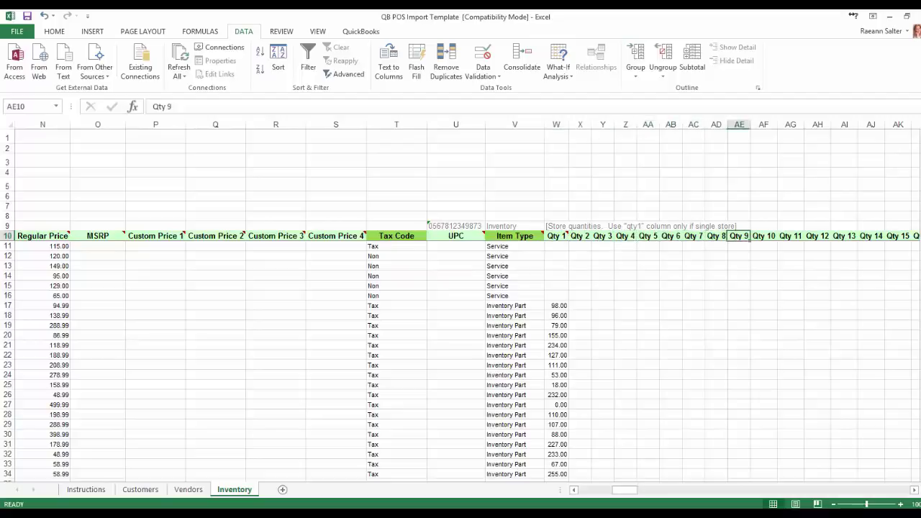
{"action": "key", "text": "Right"}
{"action": "key", "text": "Right"}
{"action": "key", "text": "Right"}
{"action": "key", "text": "Right"}
{"action": "key", "text": "Right"}
{"action": "key", "text": "Right"}
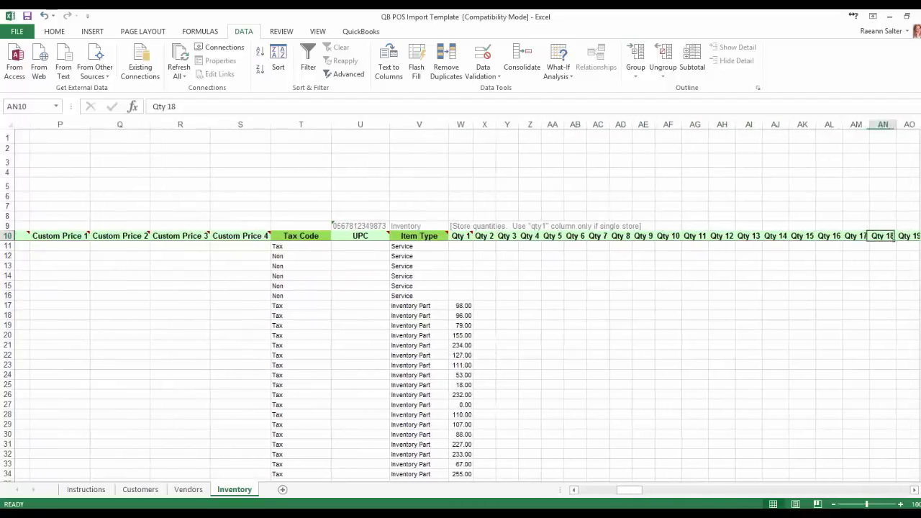
{"action": "key", "text": "Right"}
{"action": "key", "text": "Right"}
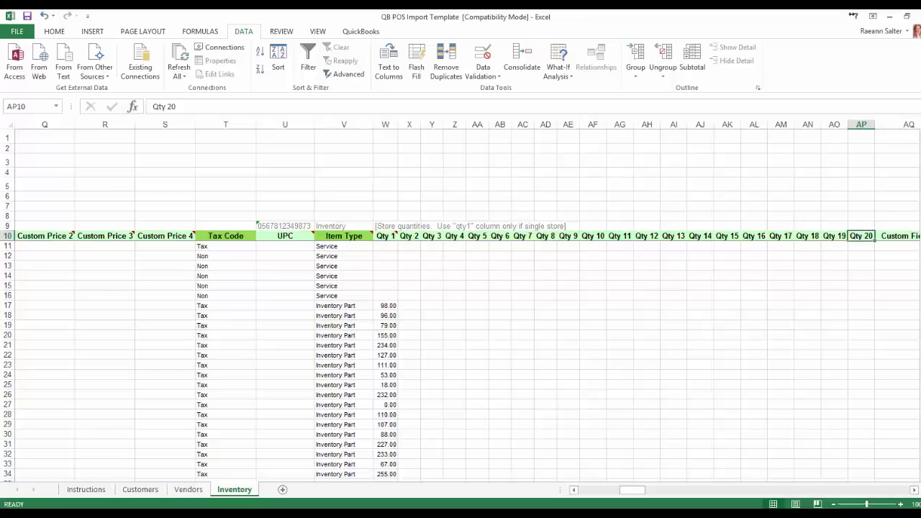
{"action": "key", "text": "Right"}
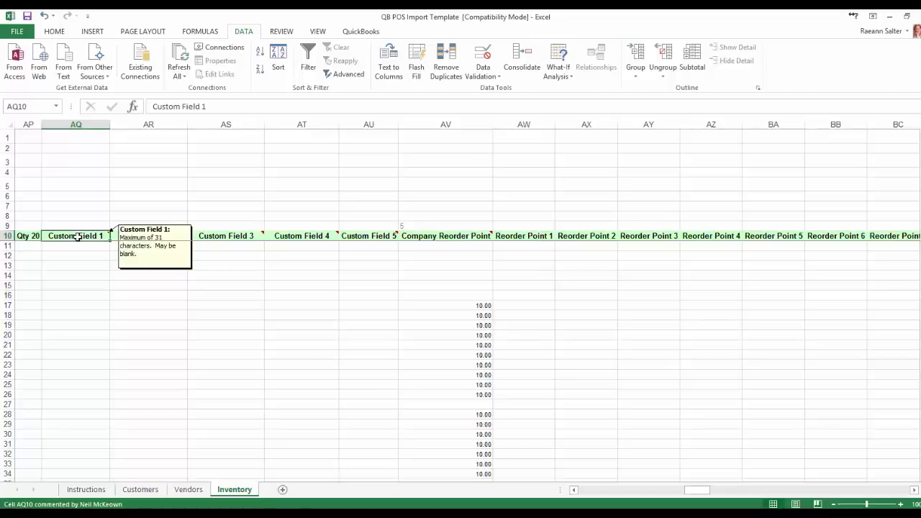
Go down the Company Reorder Point column, then on to the Base Unit of Measure header
{"action": "key", "text": "Right"}
{"action": "key", "text": "Right"}
{"action": "key", "text": "Right"}
{"action": "key", "text": "Right"}
{"action": "key", "text": "Right"}
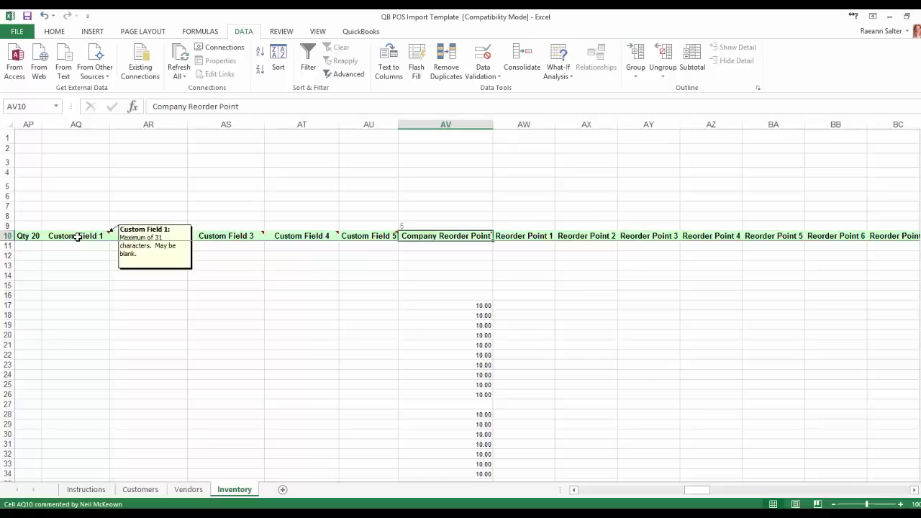
{"action": "key", "text": "Down"}
{"action": "key", "text": "Down"}
{"action": "key", "text": "Down"}
{"action": "key", "text": "Down"}
{"action": "key", "text": "Down"}
{"action": "key", "text": "Down"}
{"action": "key", "text": "Down"}
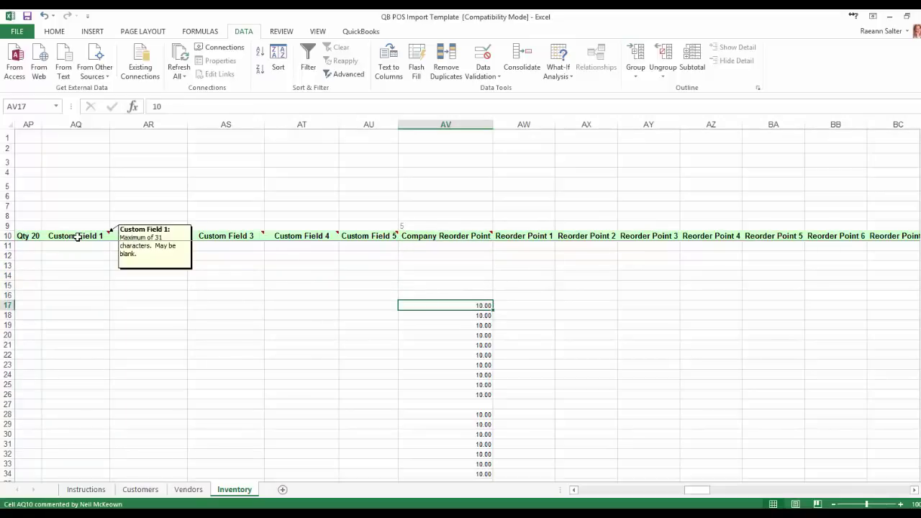
{"action": "key", "text": "ctrl+Up"}
{"action": "key", "text": "Right"}
{"action": "key", "text": "Right"}
{"action": "key", "text": "Right"}
{"action": "key", "text": "Right"}
{"action": "key", "text": "Right"}
{"action": "key", "text": "Right"}
{"action": "key", "text": "Right"}
{"action": "key", "text": "Right"}
{"action": "key", "text": "Right"}
{"action": "key", "text": "Right"}
{"action": "key", "text": "Right"}
{"action": "key", "text": "Right"}
{"action": "key", "text": "Right"}
{"action": "key", "text": "Right"}
{"action": "key", "text": "Right"}
{"action": "key", "text": "Right"}
{"action": "key", "text": "Right"}
{"action": "key", "text": "Right"}
{"action": "key", "text": "Right"}
{"action": "key", "text": "Right"}
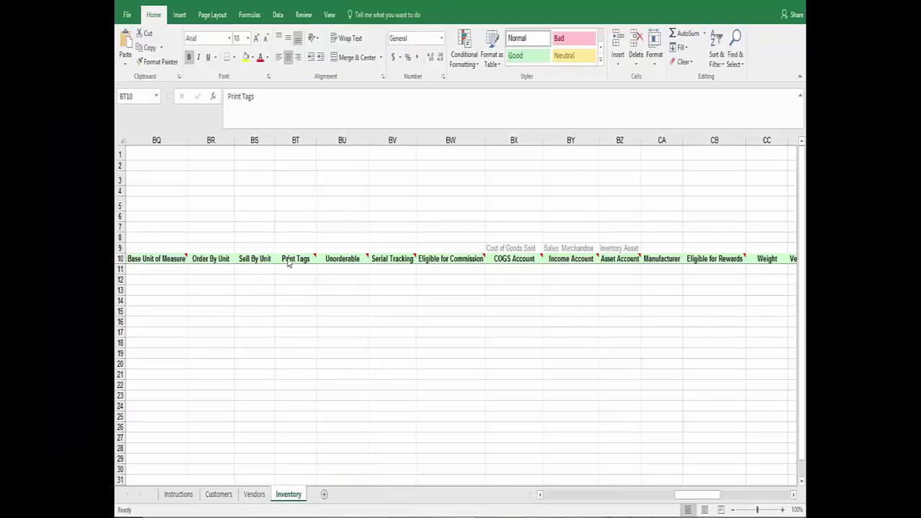
{"action": "left_click", "coordinate": [288, 257]}
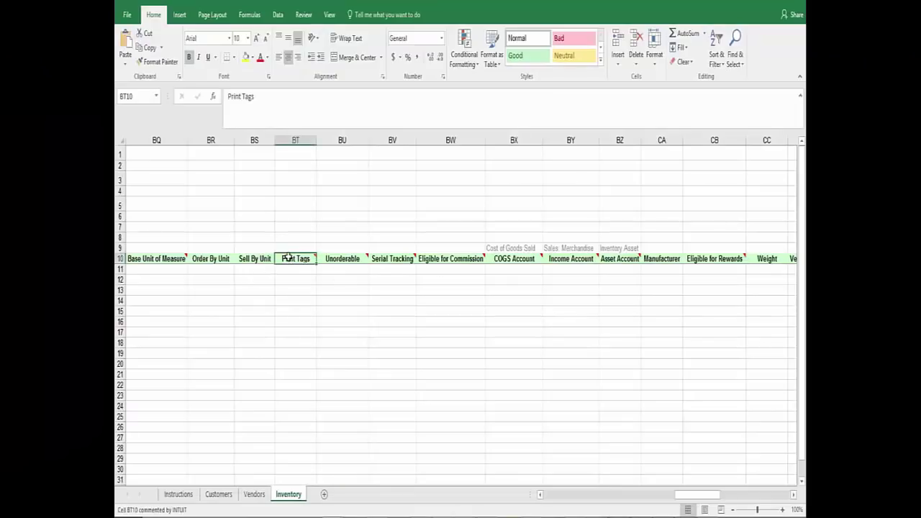
{"action": "mouse_move", "coordinate": [313, 256]}
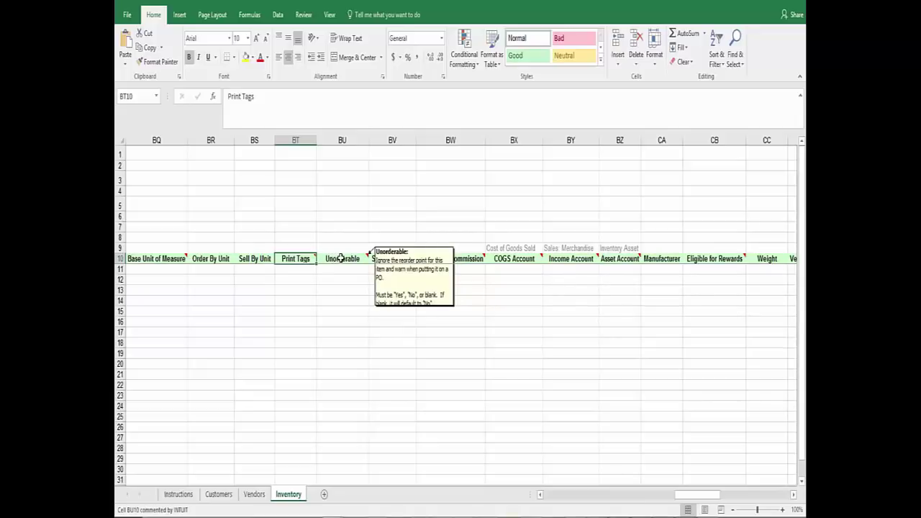
{"action": "mouse_move", "coordinate": [371, 259]}
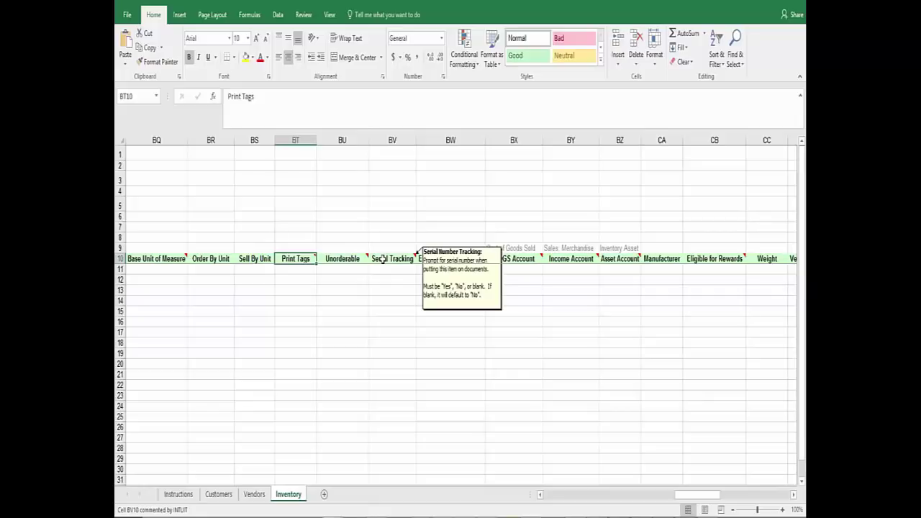
{"action": "mouse_move", "coordinate": [427, 259]}
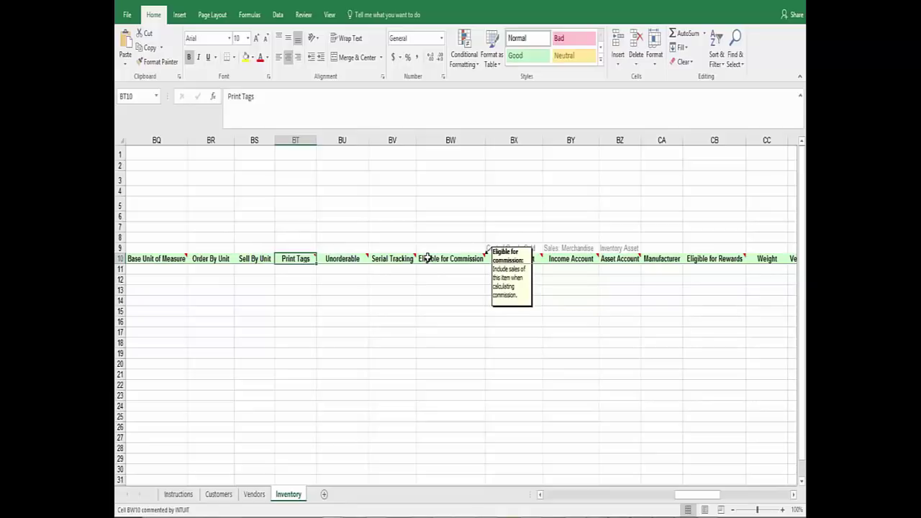
{"action": "mouse_move", "coordinate": [524, 261]}
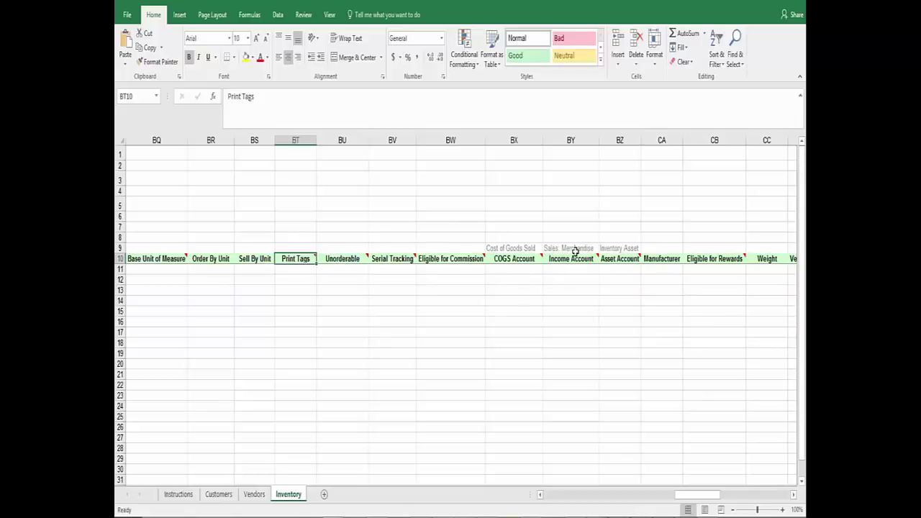
{"action": "left_click", "coordinate": [526, 248]}
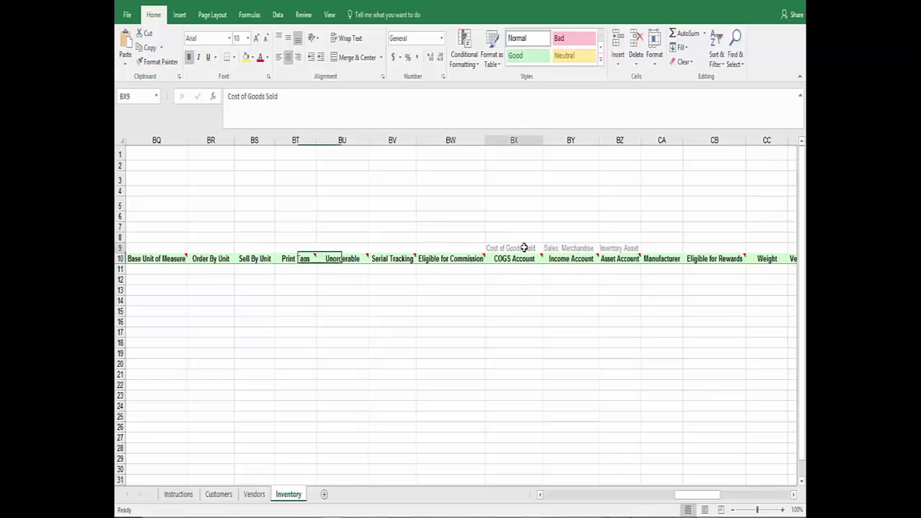
{"action": "left_click", "coordinate": [589, 247]}
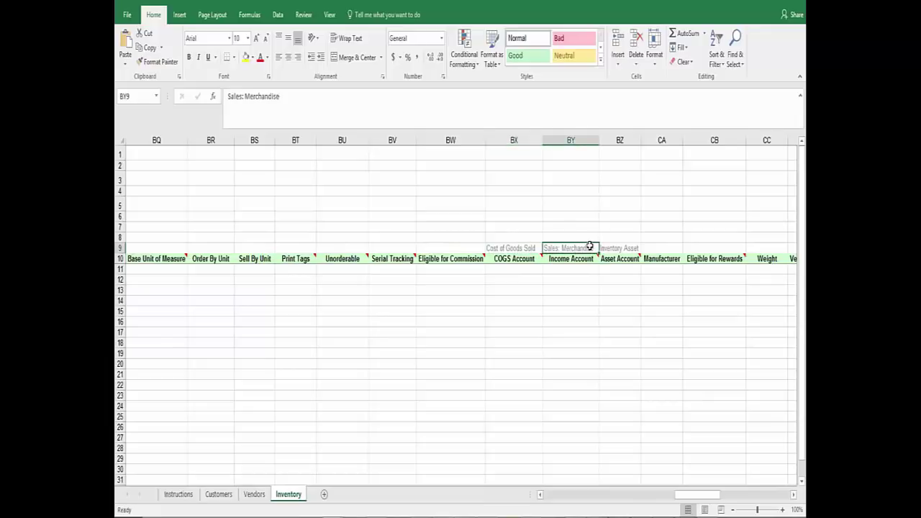
{"action": "left_click", "coordinate": [623, 248]}
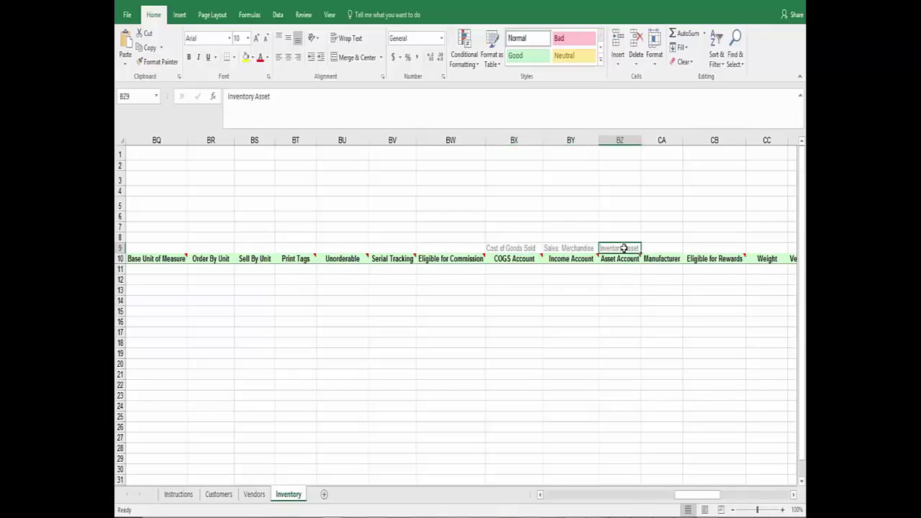
{"action": "left_click", "coordinate": [657, 268]}
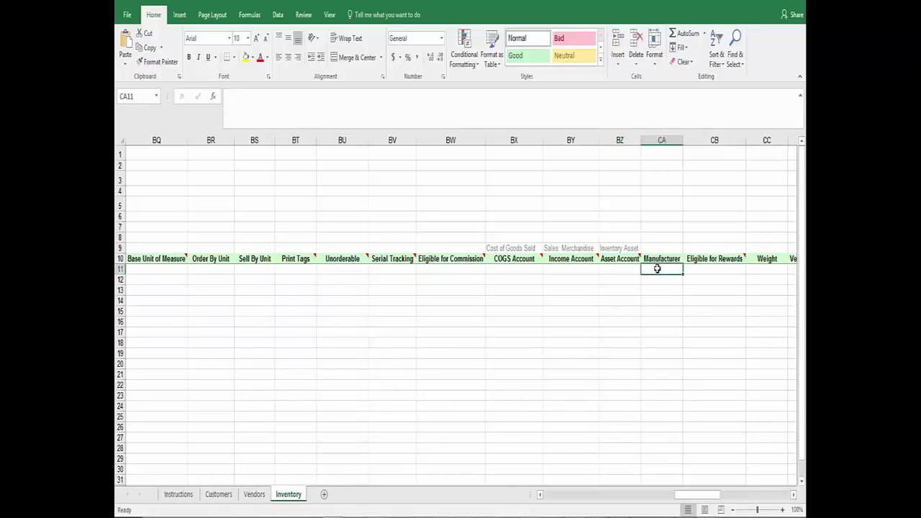
{"action": "left_click", "coordinate": [716, 261]}
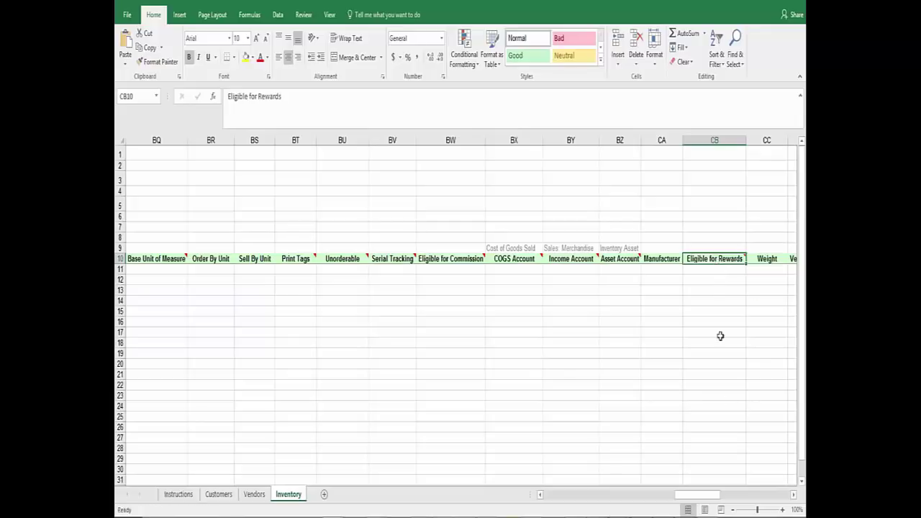
{"action": "left_click", "coordinate": [793, 494]}
{"action": "left_click", "coordinate": [364, 258]}
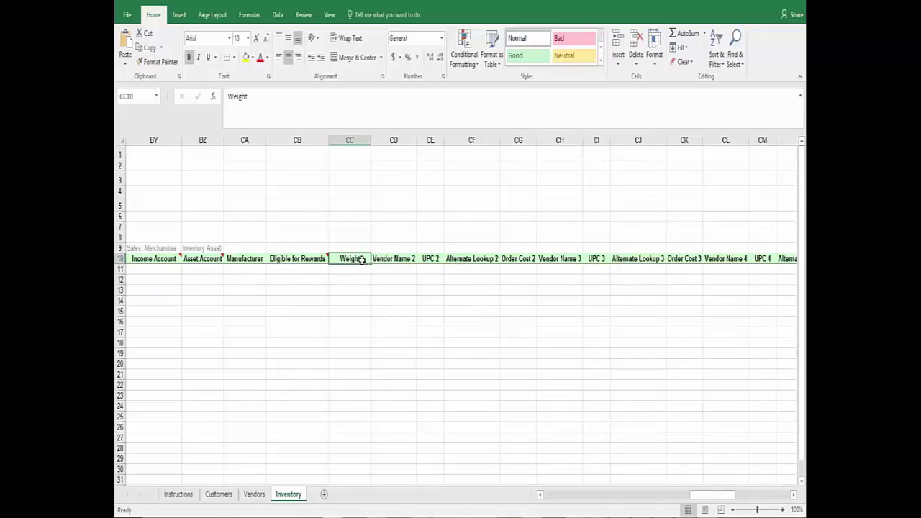
{"action": "key", "text": "Right"}
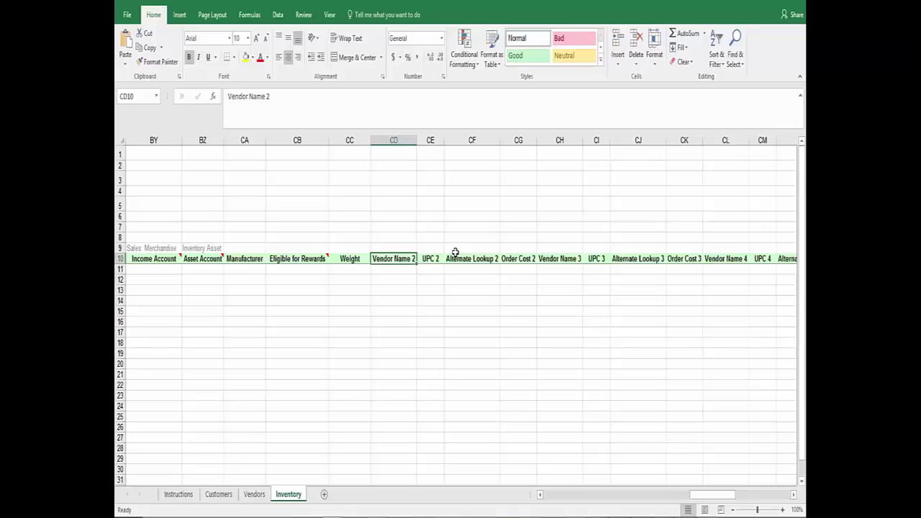
{"action": "key", "text": "Right"}
{"action": "key", "text": "Left"}
{"action": "key", "text": "Right"}
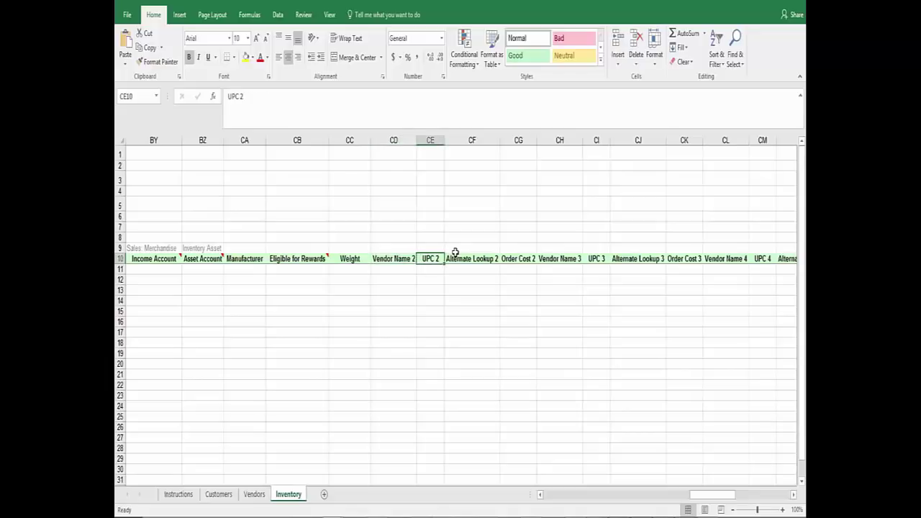
{"action": "key", "text": "Right"}
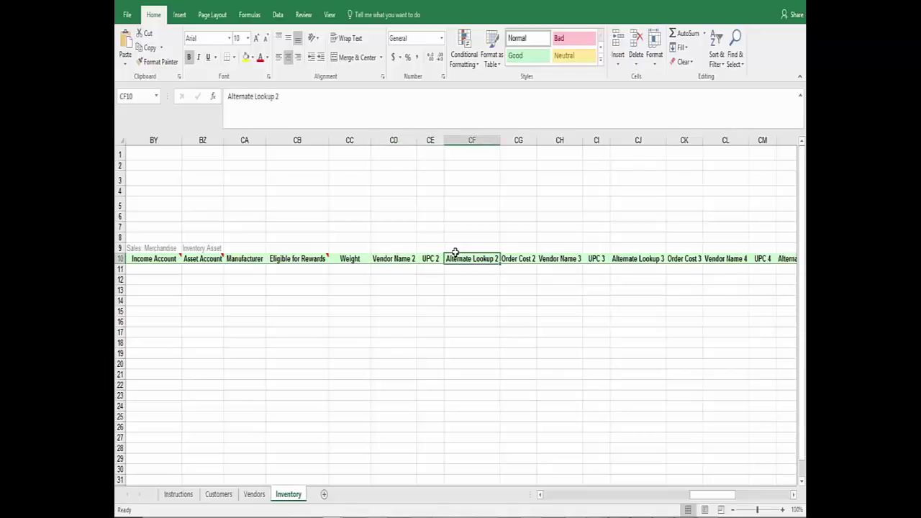
{"action": "key", "text": "Right"}
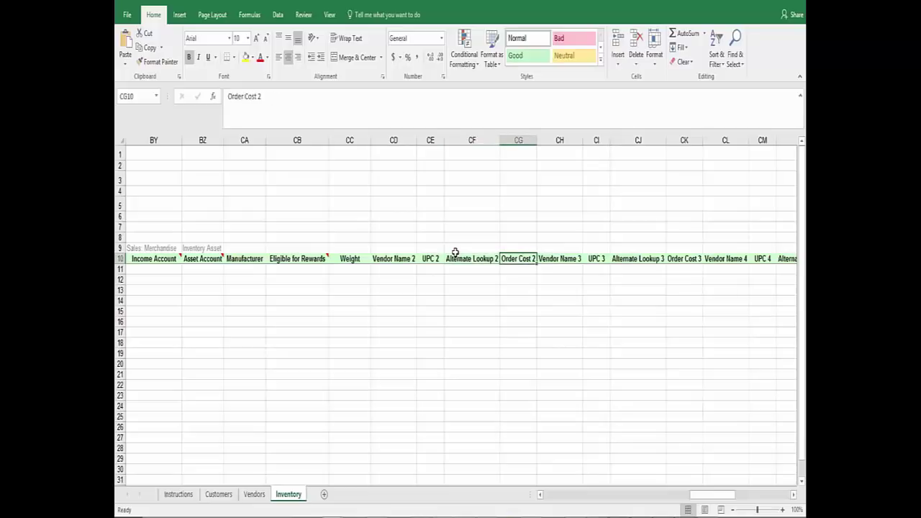
{"action": "key", "text": "Right"}
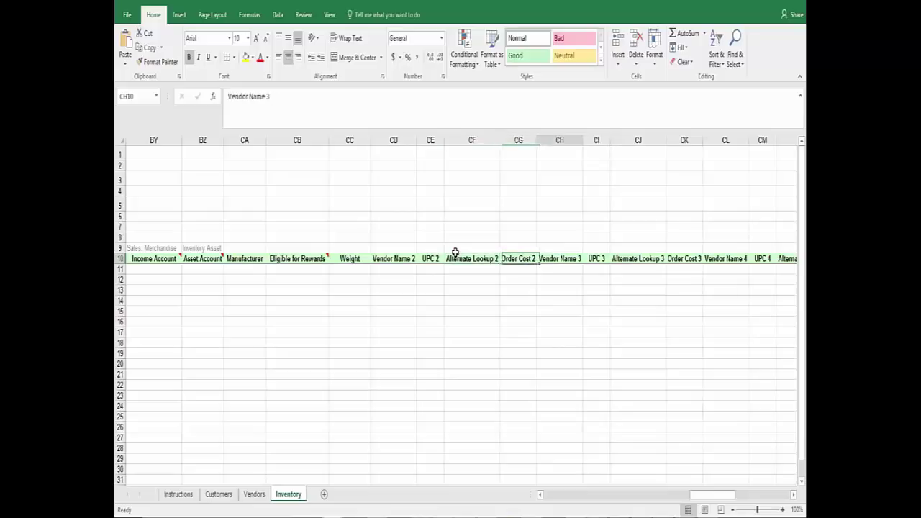
{"action": "key", "text": "Right"}
{"action": "key", "text": "Right"}
{"action": "key", "text": "Right"}
{"action": "key", "text": "Right"}
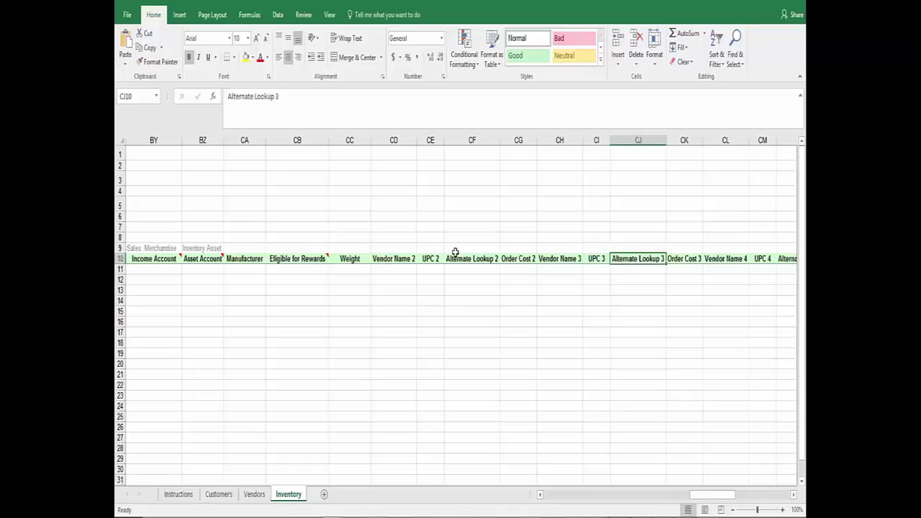
{"action": "key", "text": "Right"}
{"action": "key", "text": "Right"}
{"action": "key", "text": "Right"}
{"action": "key", "text": "Right"}
{"action": "key", "text": "Right"}
{"action": "key", "text": "Right"}
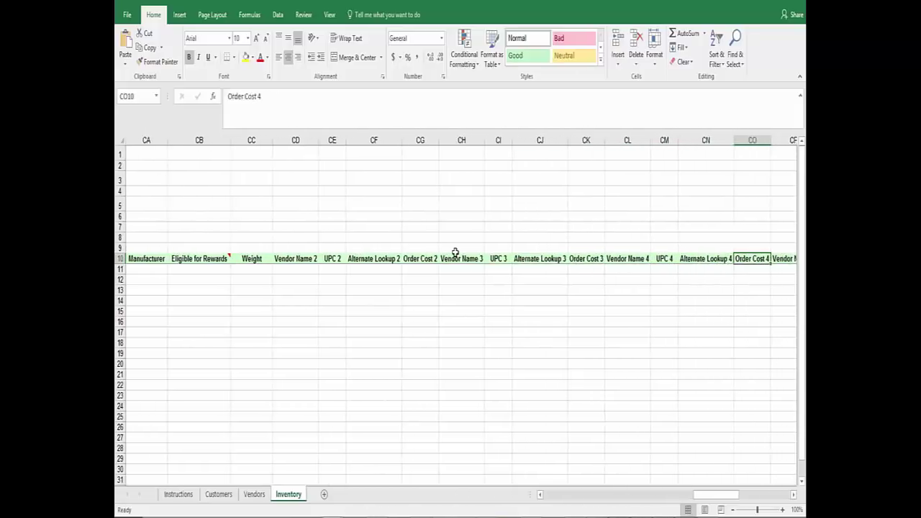
{"action": "key", "text": "Right"}
{"action": "key", "text": "Right"}
{"action": "key", "text": "Right"}
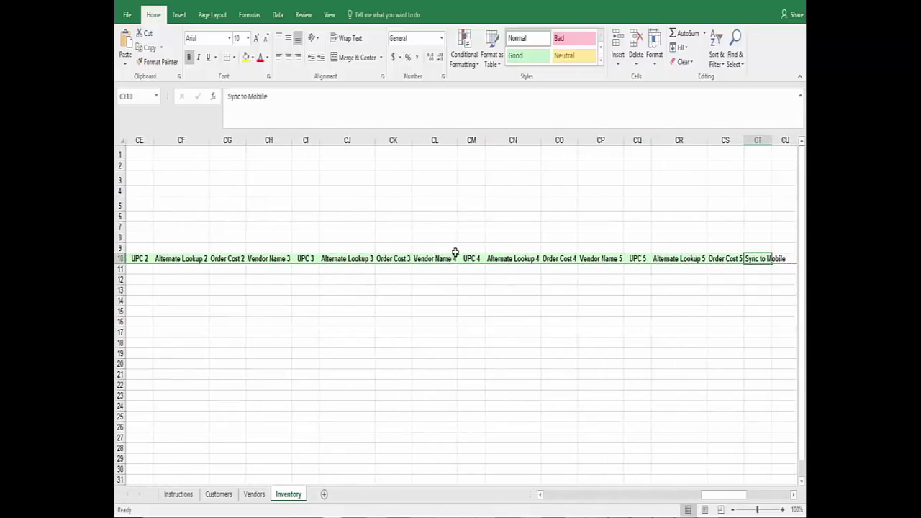
{"action": "key", "text": "Left"}
{"action": "key", "text": "Left"}
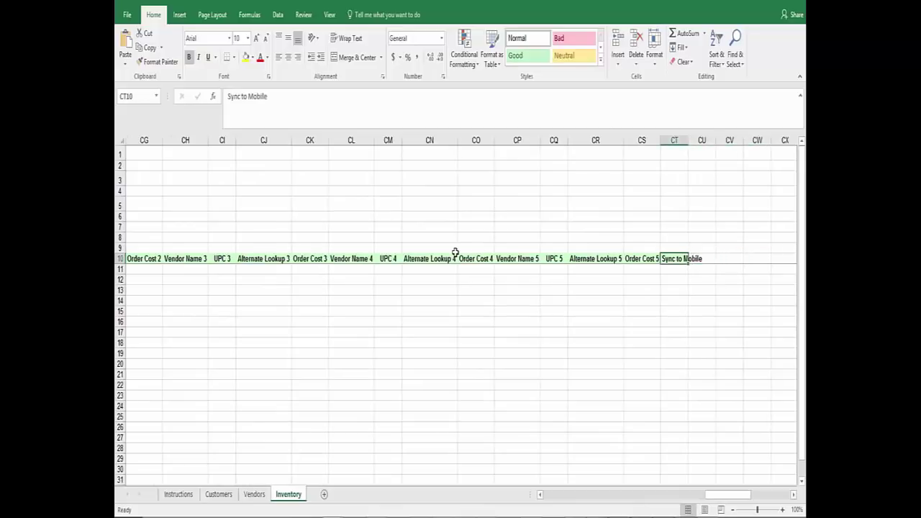
{"action": "key", "text": "Down"}
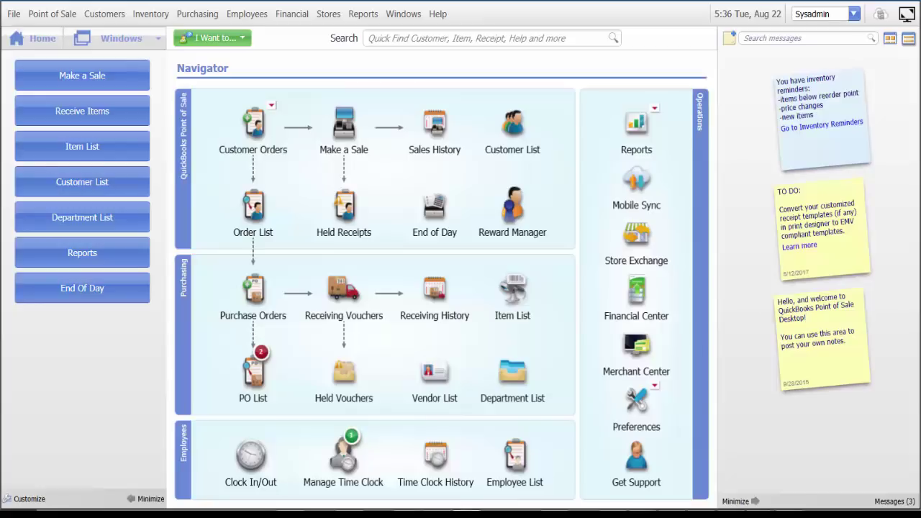
Open the Data Import Tool Log from File > Utilities > View Data Import Log
{"action": "left_click", "coordinate": [18, 20]}
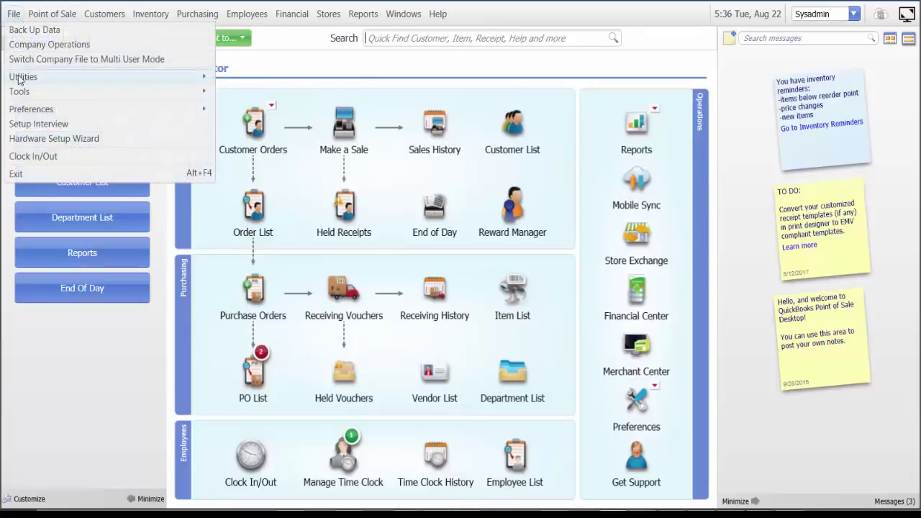
{"action": "mouse_move", "coordinate": [19, 80]}
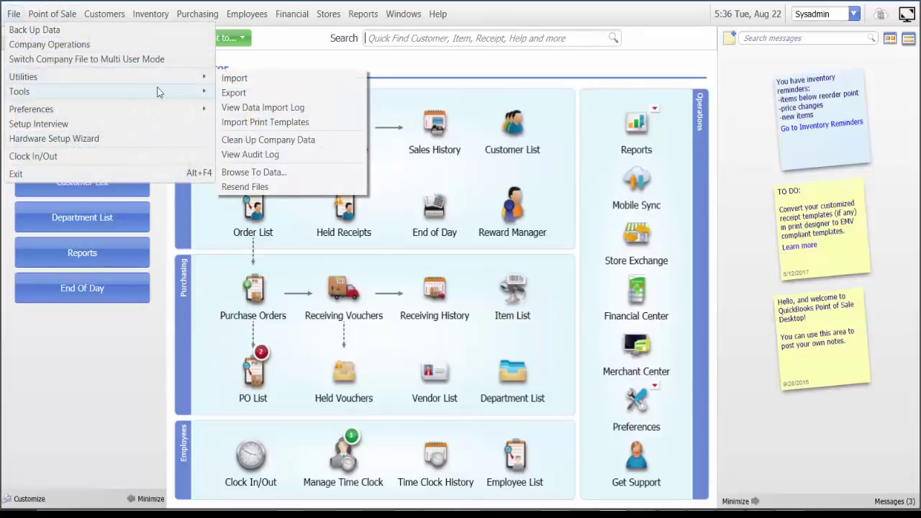
{"action": "left_click", "coordinate": [284, 110]}
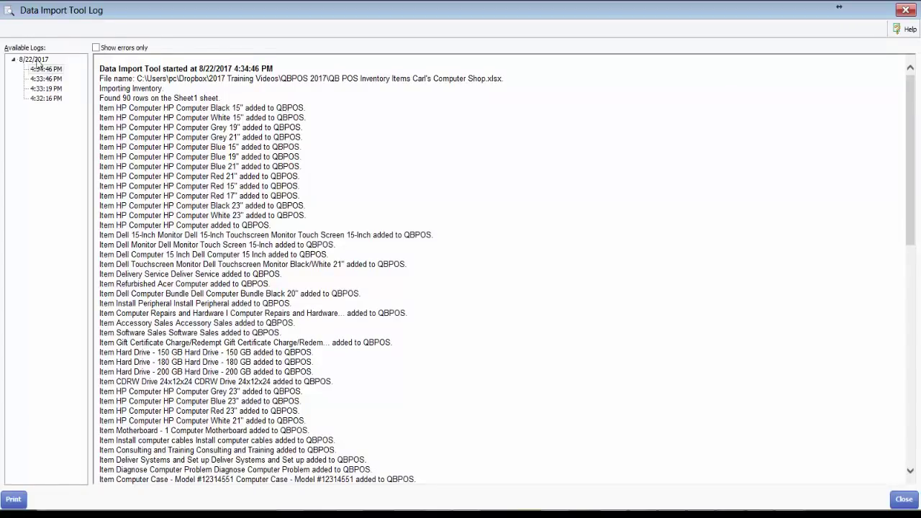
Select the 4:33:46 PM log and filter it to errors only, showing the Row 14 duplicate
{"action": "left_click", "coordinate": [46, 78]}
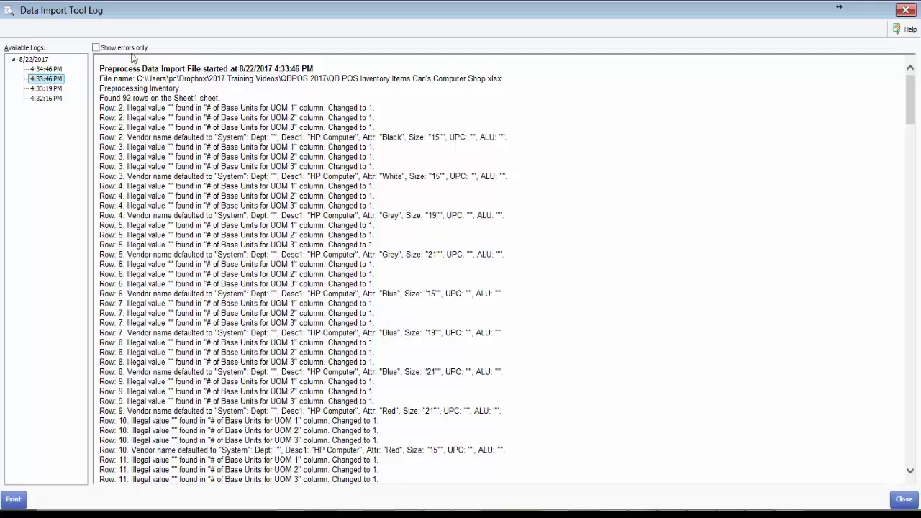
{"action": "left_click", "coordinate": [96, 48]}
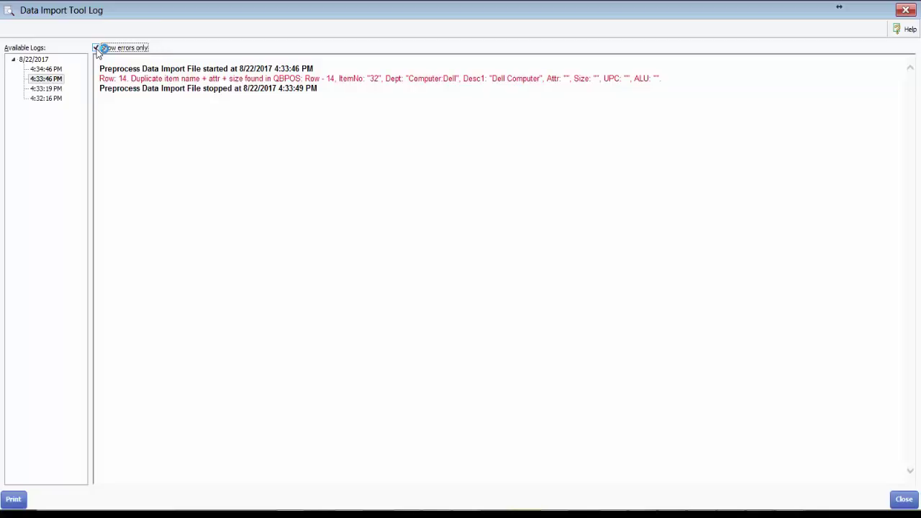
Show all log lines again, cancel printing the log, and close the Data Import Tool Log
{"action": "left_click", "coordinate": [96, 48]}
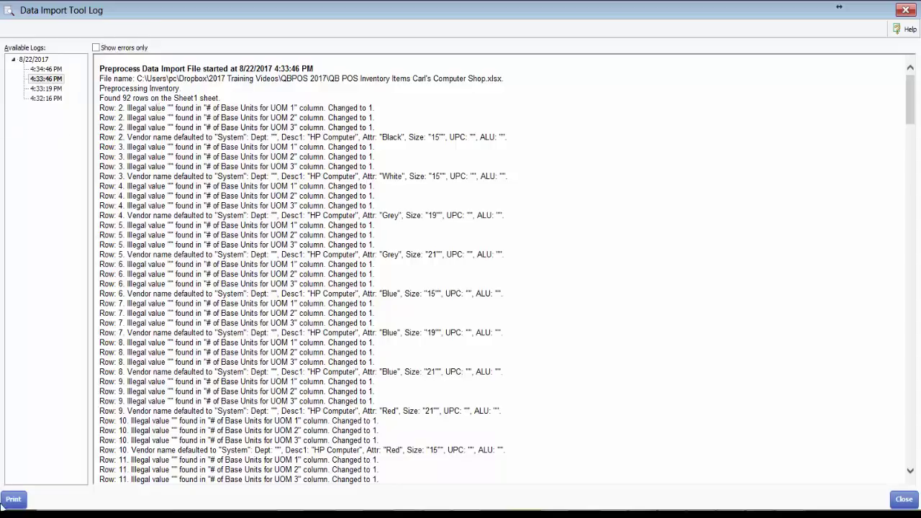
{"action": "left_click", "coordinate": [11, 502]}
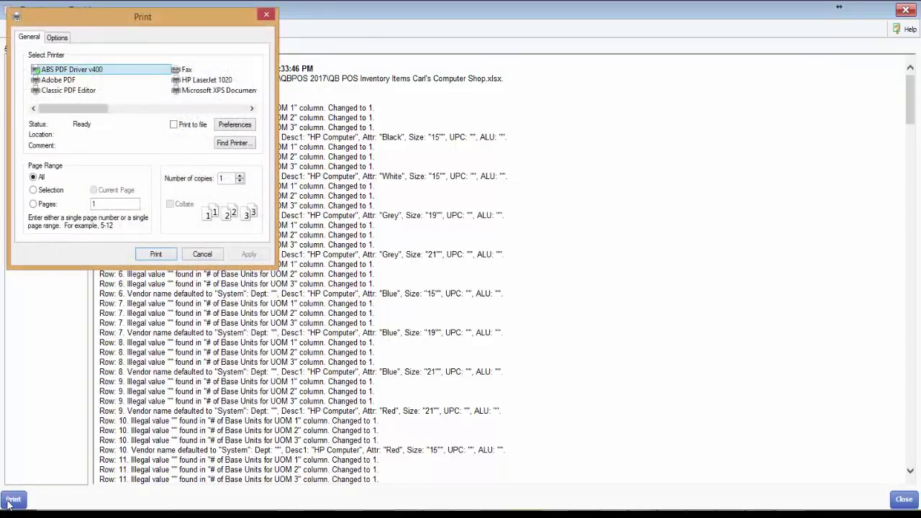
{"action": "left_click", "coordinate": [201, 251]}
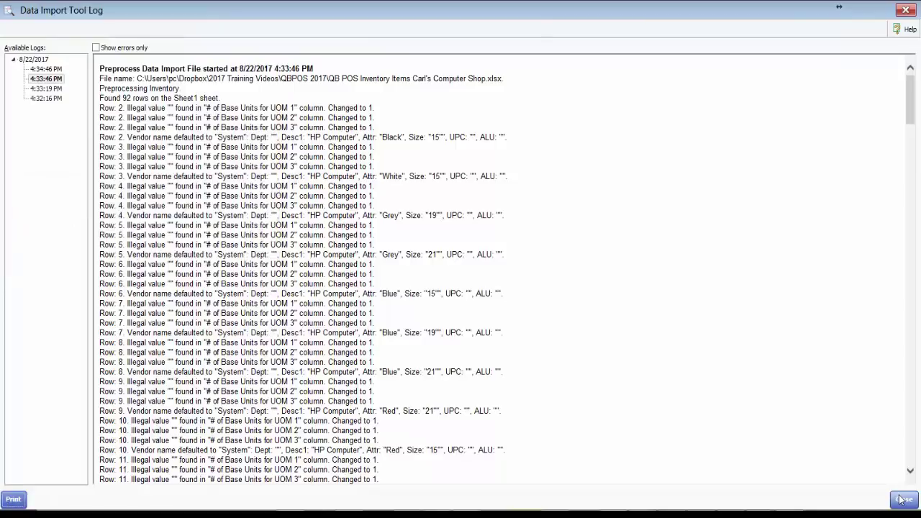
{"action": "left_click", "coordinate": [901, 500]}
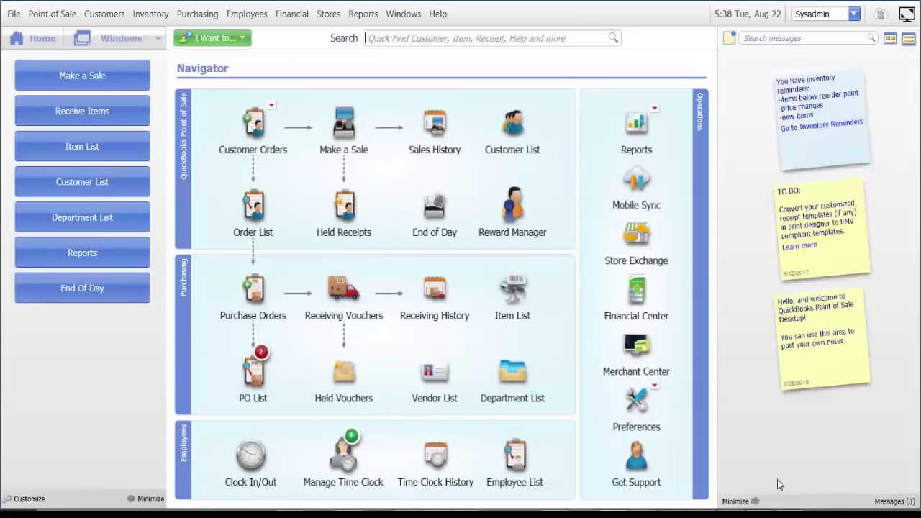